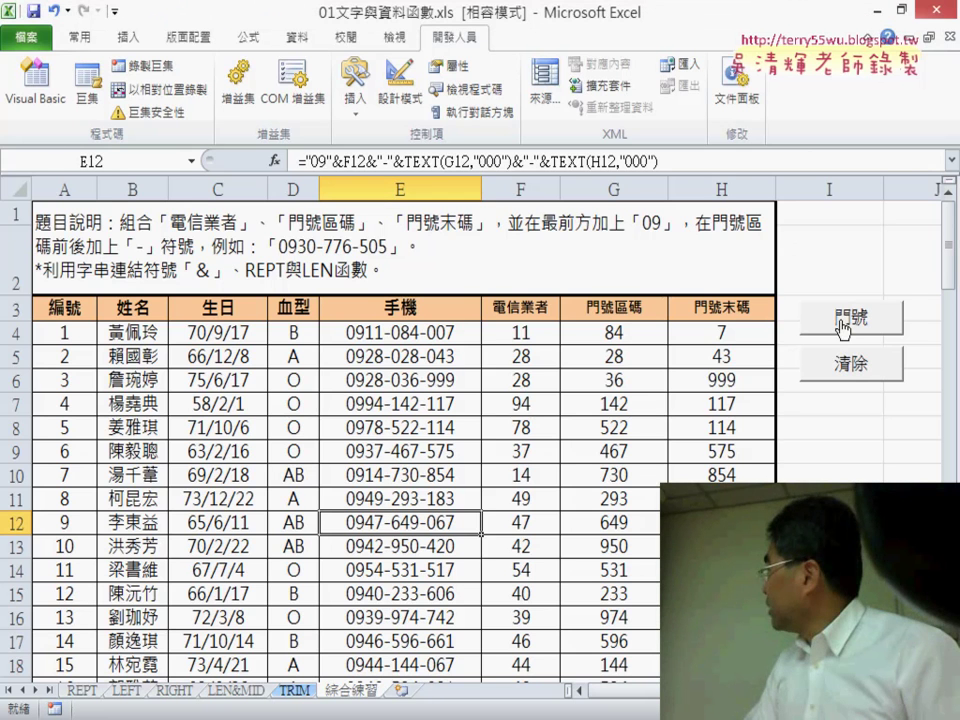
# Step: Select both the 門號 and 清除 buttons on the 綜合練習 sheet and delete them
pyautogui.rightClick(842, 330)
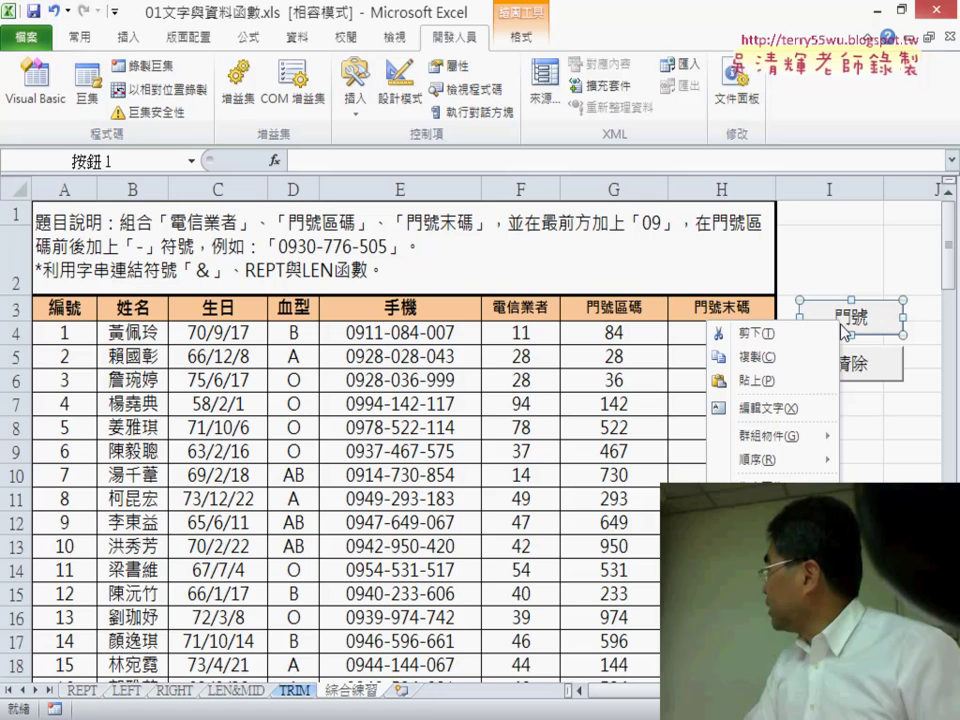
pyautogui.keyDown('ctrl'); pyautogui.click(868, 366); pyautogui.keyUp('ctrl')
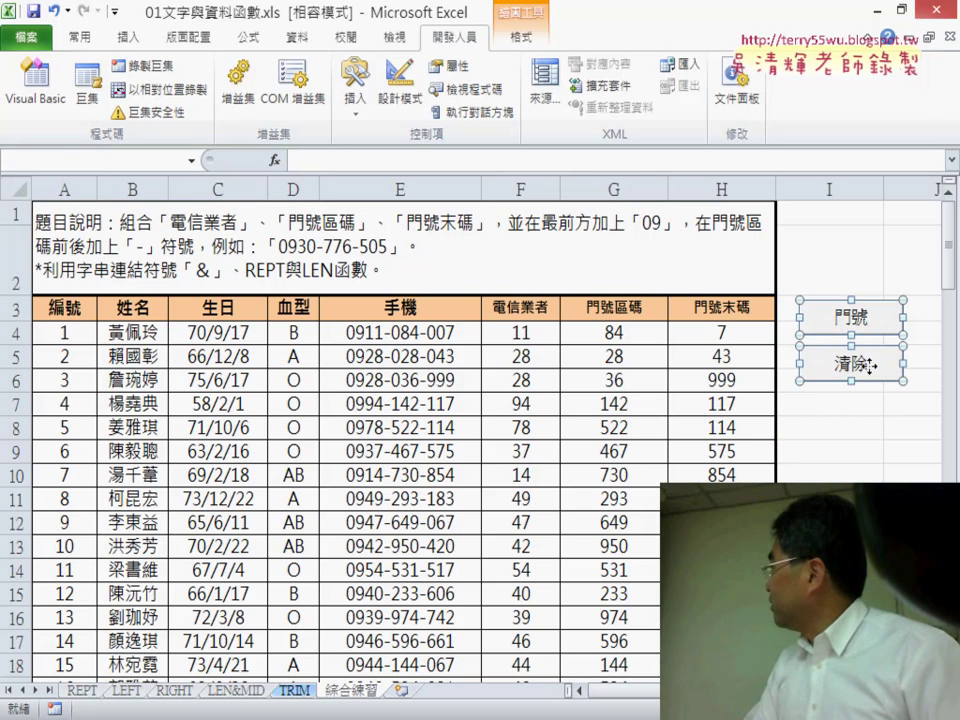
pyautogui.press('Delete')
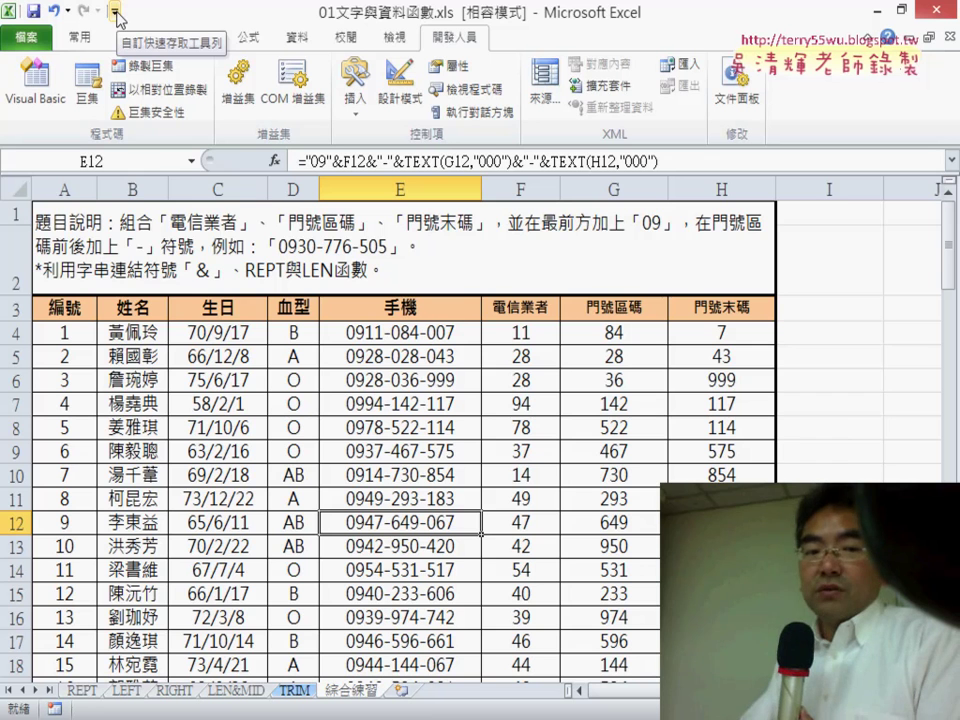
pyautogui.click(117, 14)
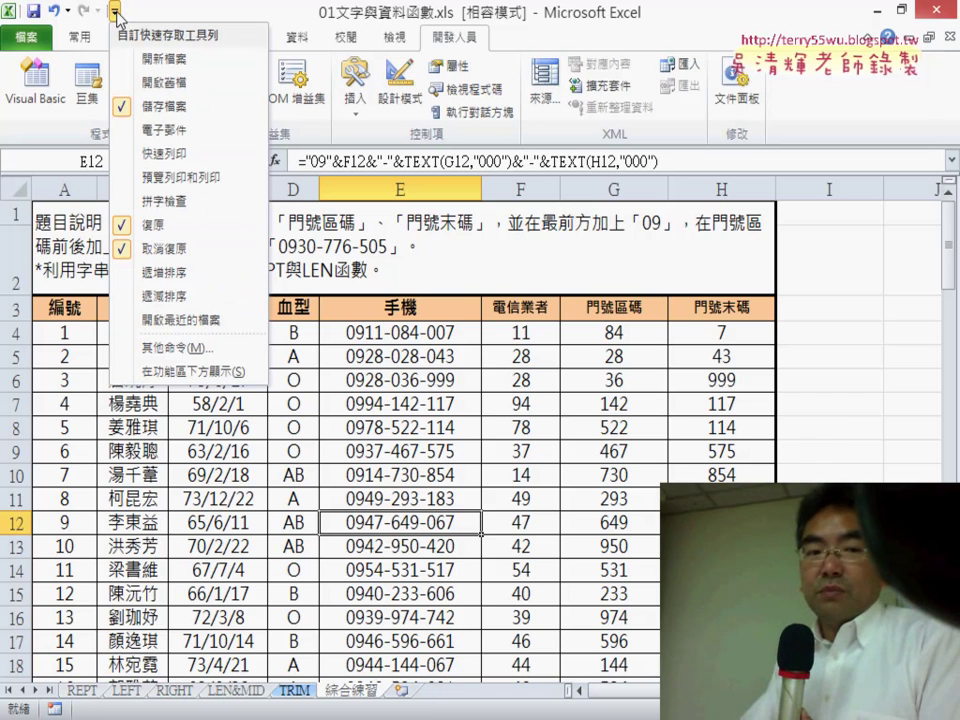
pyautogui.click(190, 348)
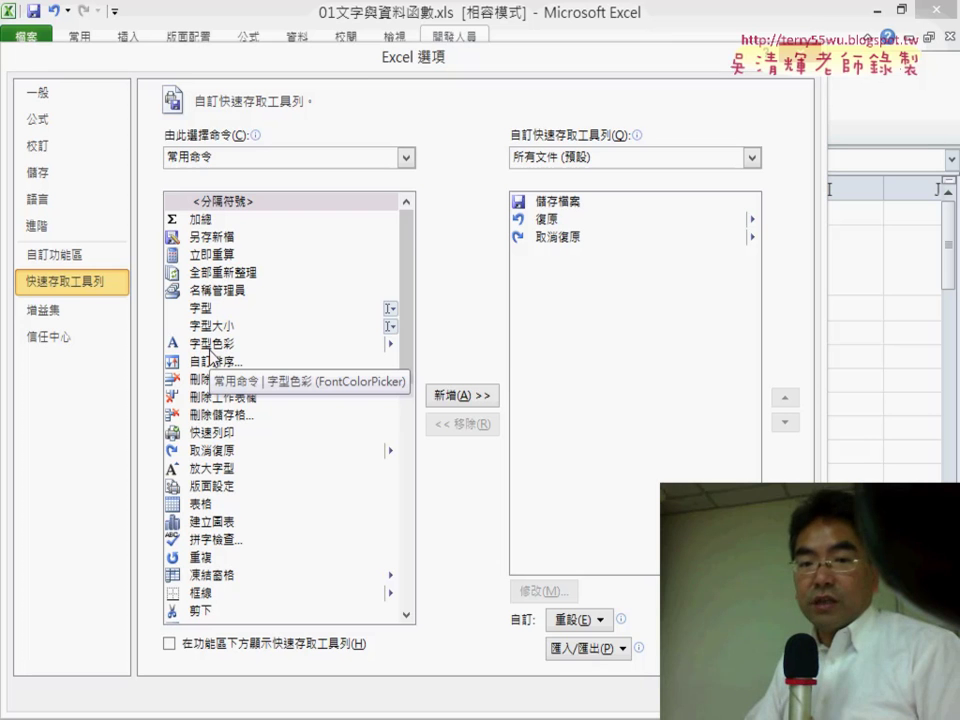
pyautogui.click(58, 266)
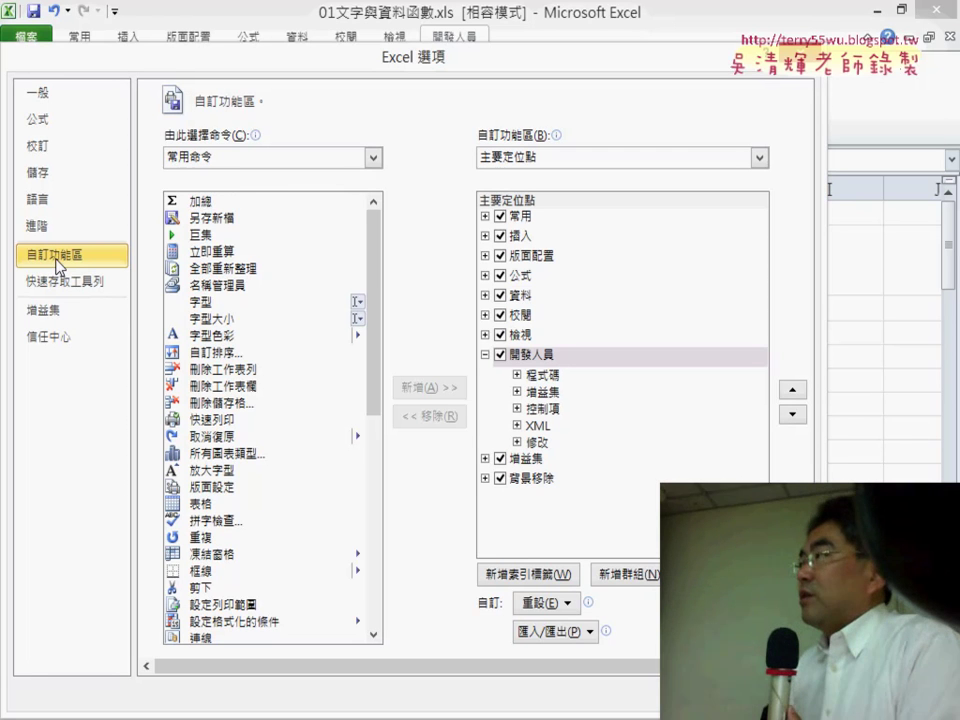
pyautogui.click(500, 355)
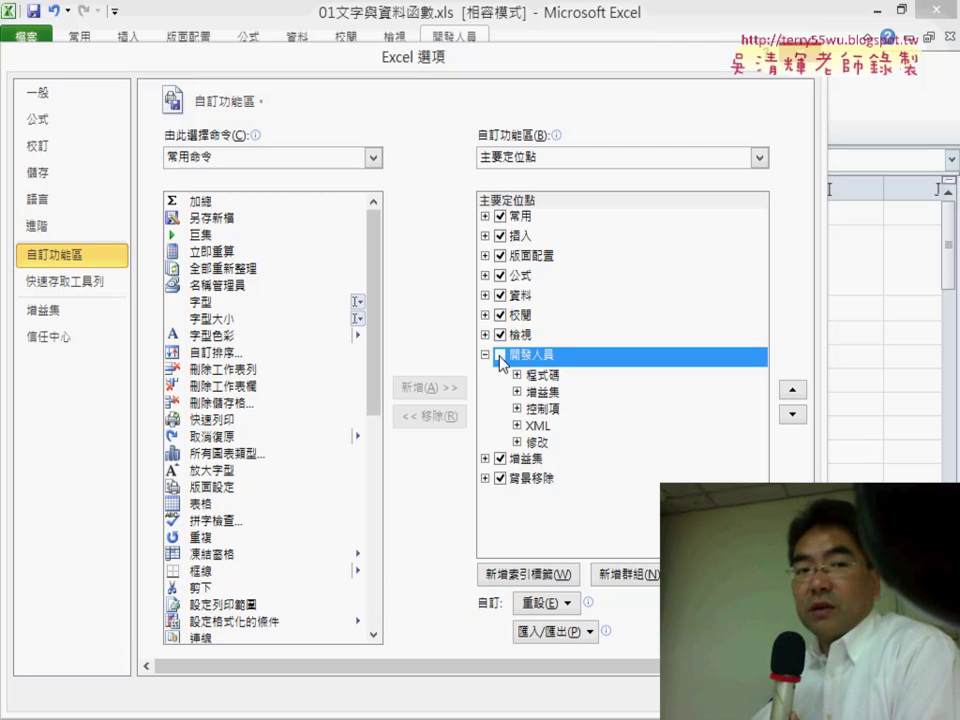
pyautogui.click(500, 355)
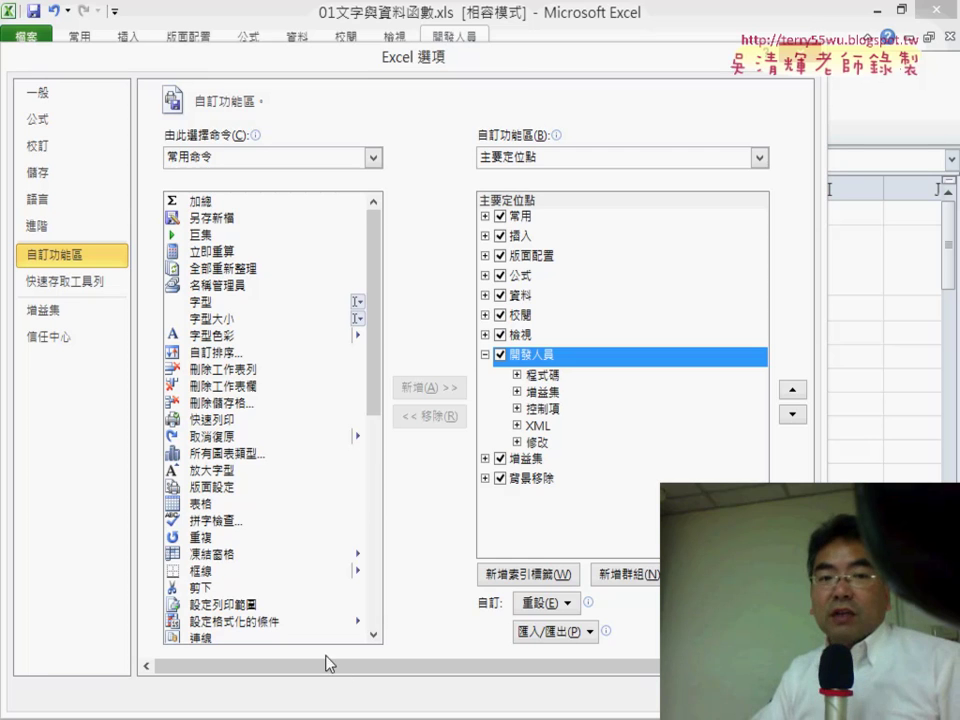
pyautogui.click(700, 697)
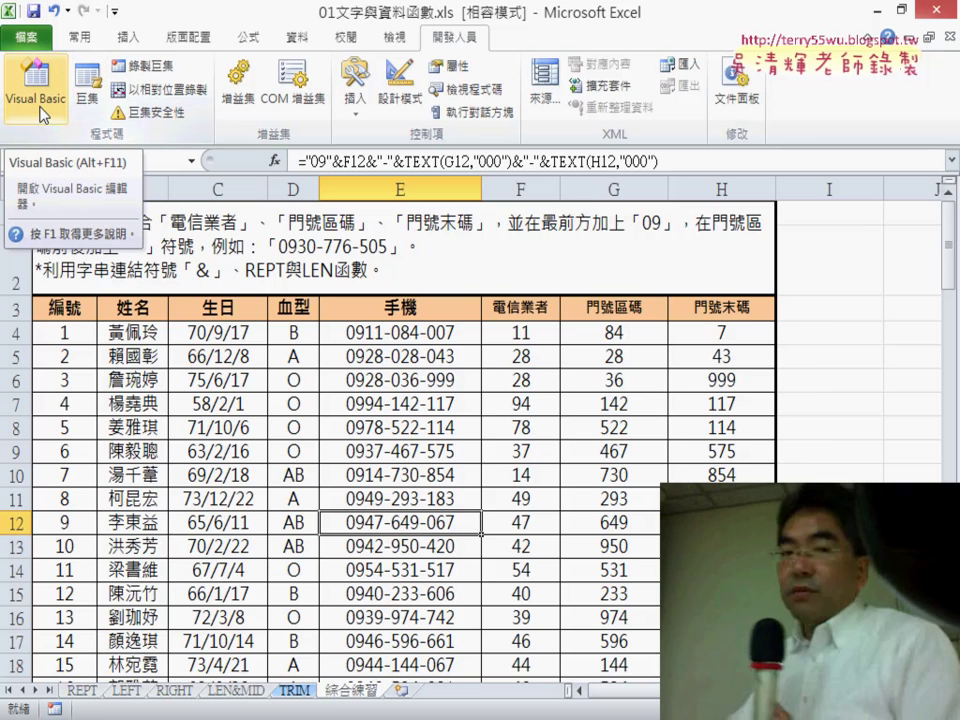
# Step: In the VBA editor, remove Module1 without exporting it, then return to Excel and reopen the editor
pyautogui.click(36, 95)
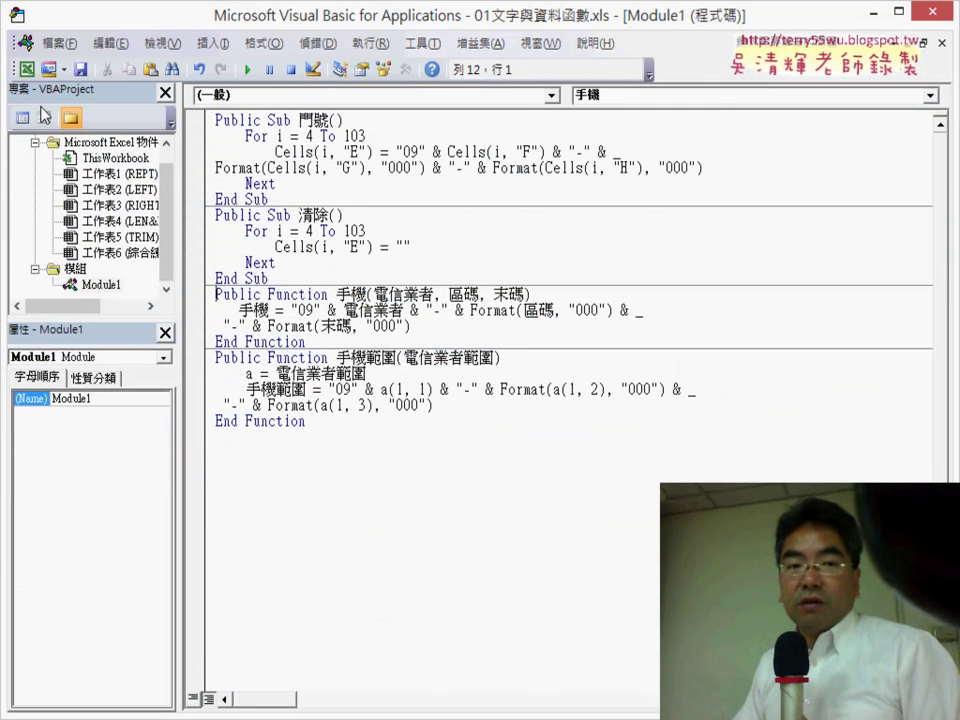
pyautogui.click(101, 284)
pyautogui.rightClick(101, 284)
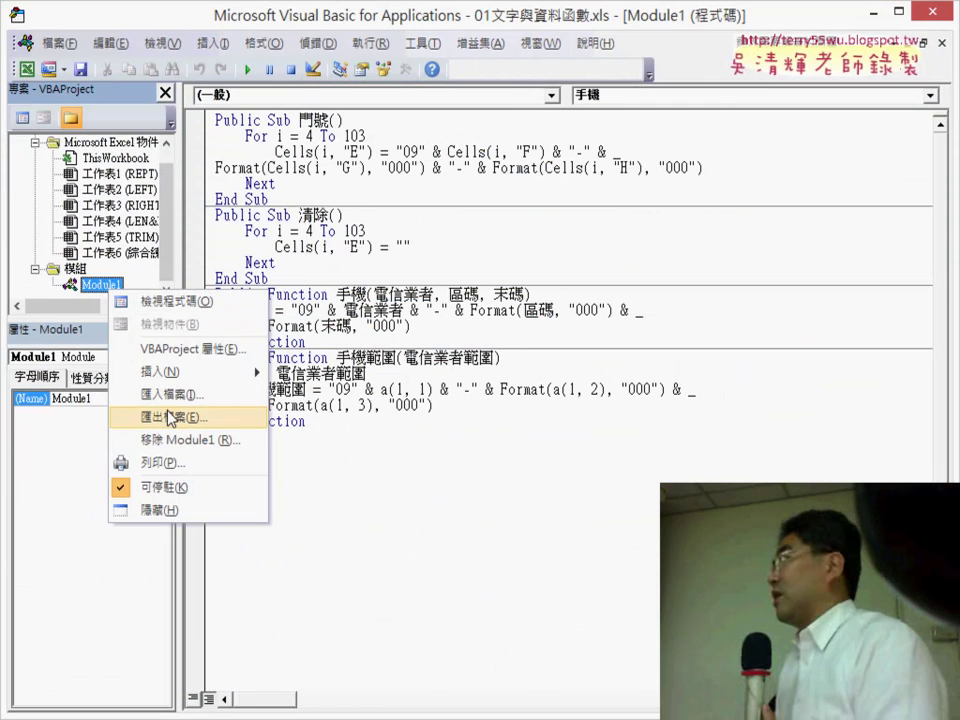
pyautogui.click(193, 440)
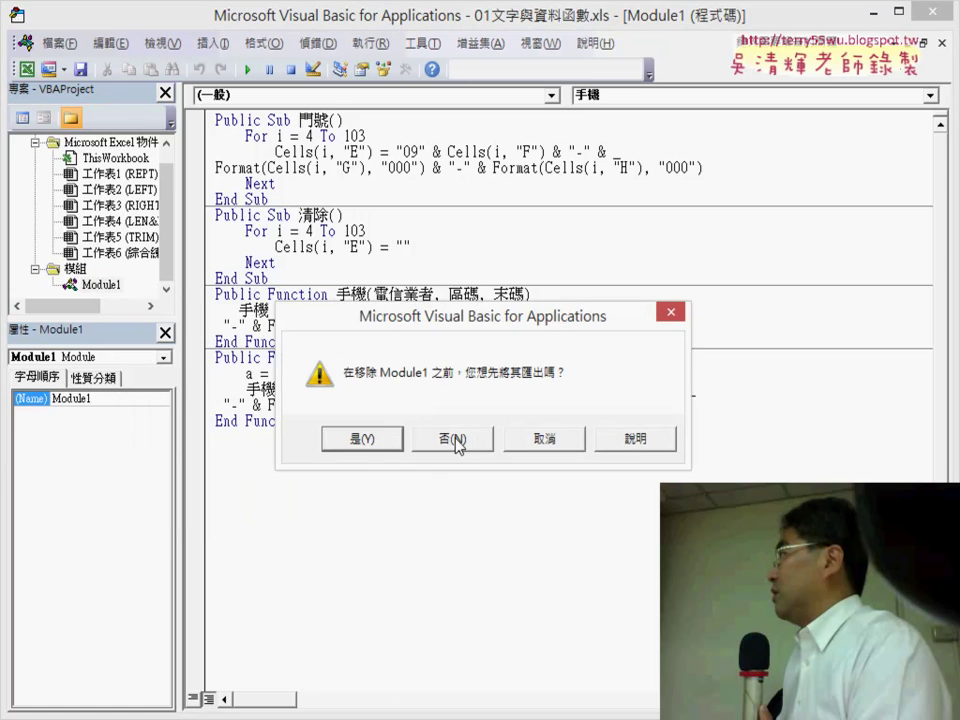
pyautogui.click(453, 437)
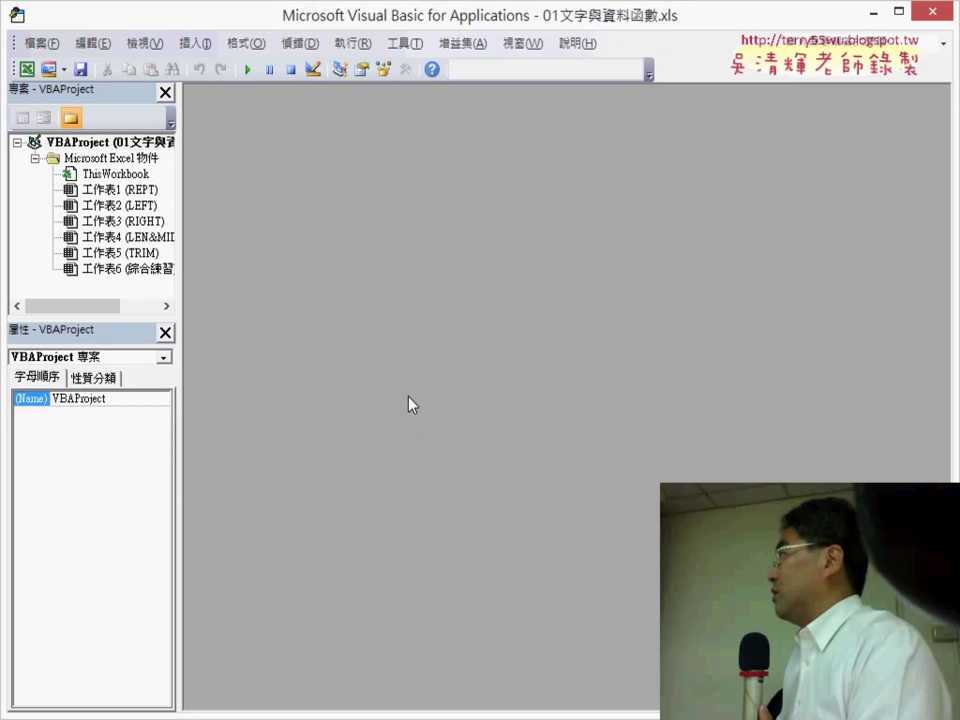
pyautogui.click(932, 11)
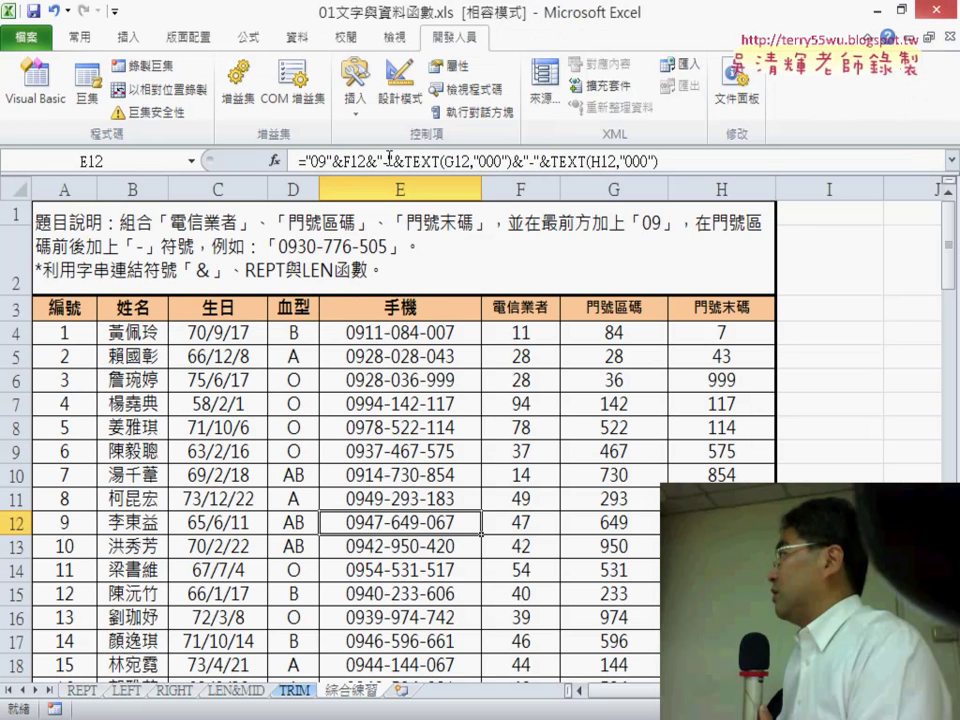
pyautogui.click(33, 100)
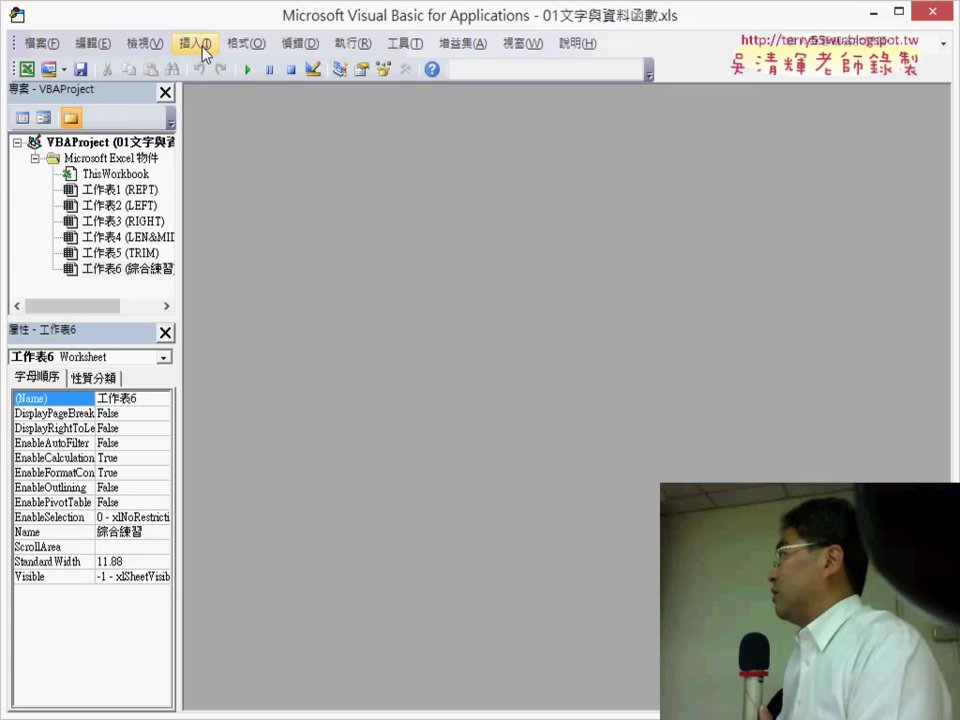
# Step: Widen and rearrange the Project Explorer and Properties panes
pyautogui.moveTo(180, 176); pyautogui.dragTo(322, 176)
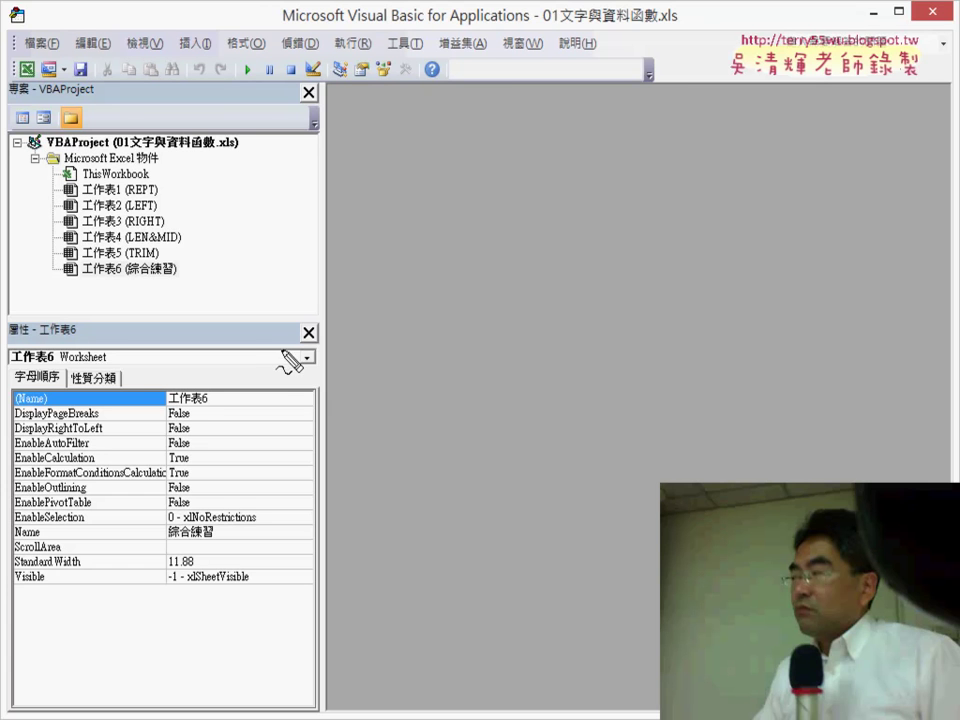
pyautogui.moveTo(285, 352)
pyautogui.mouseDown()
pyautogui.moveTo(275, 100)
pyautogui.moveTo(290, 352)
pyautogui.mouseUp()
pyautogui.moveTo(300, 683)
pyautogui.mouseDown()
pyautogui.moveTo(25, 588)
pyautogui.moveTo(312, 685)
pyautogui.mouseUp()
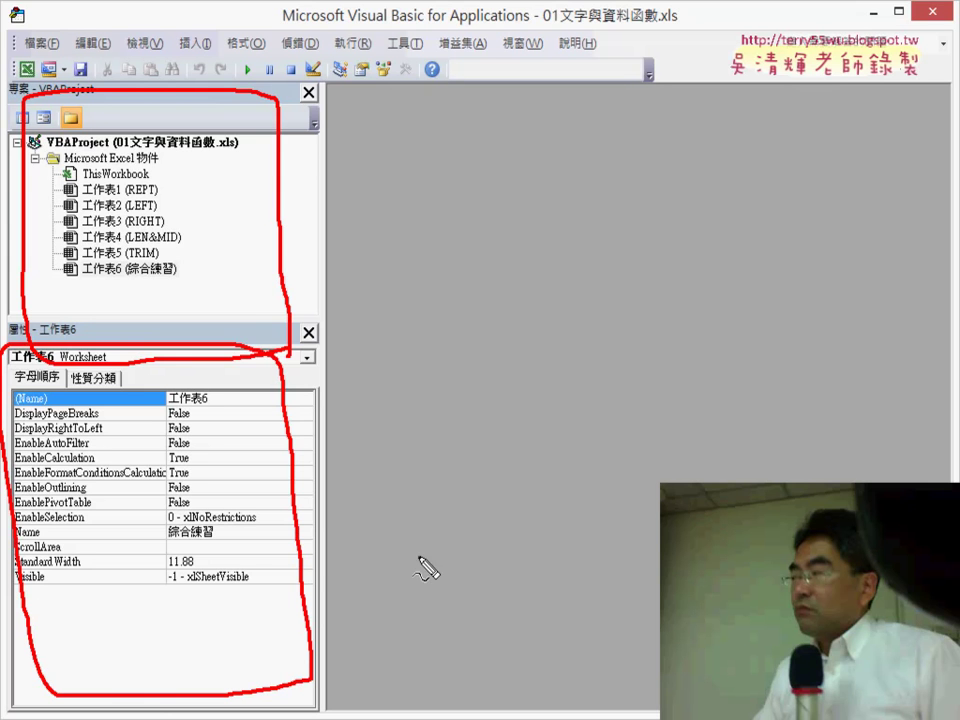
pyautogui.moveTo(312, 521); pyautogui.dragTo(467, 520)
pyautogui.moveTo(330, 500)
pyautogui.mouseDown()
pyautogui.moveTo(310, 520)
pyautogui.moveTo(327, 545)
pyautogui.mouseUp()
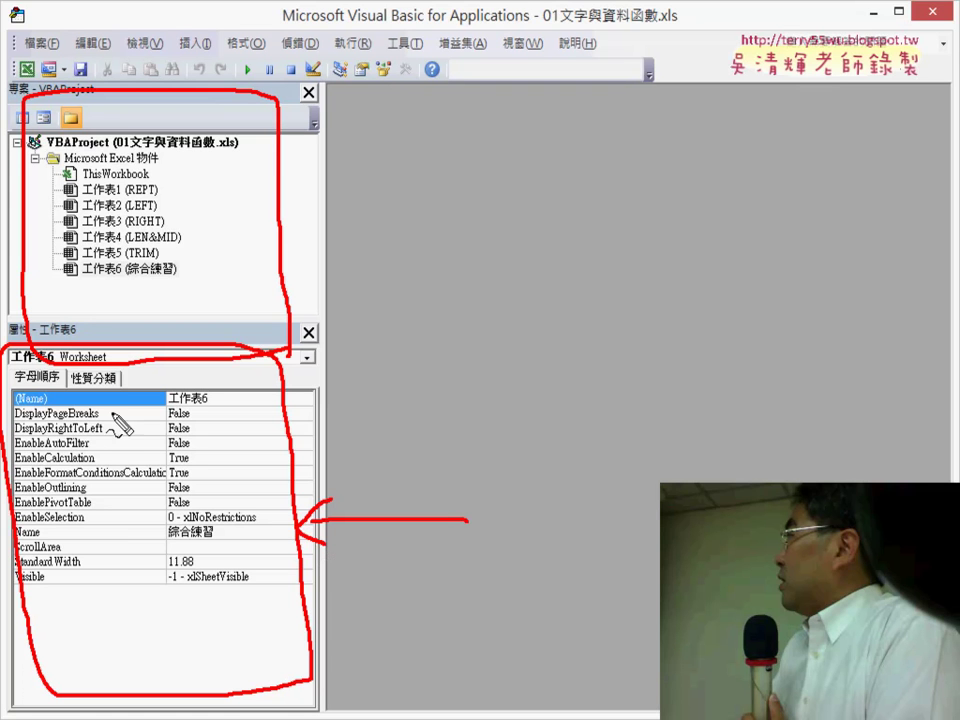
pyautogui.moveTo(363, 121); pyautogui.dragTo(397, 603)
pyautogui.moveTo(422, 158)
pyautogui.mouseDown()
pyautogui.moveTo(566, 152)
pyautogui.moveTo(915, 296)
pyautogui.moveTo(918, 560)
pyautogui.moveTo(418, 657)
pyautogui.moveTo(398, 598)
pyautogui.mouseUp()
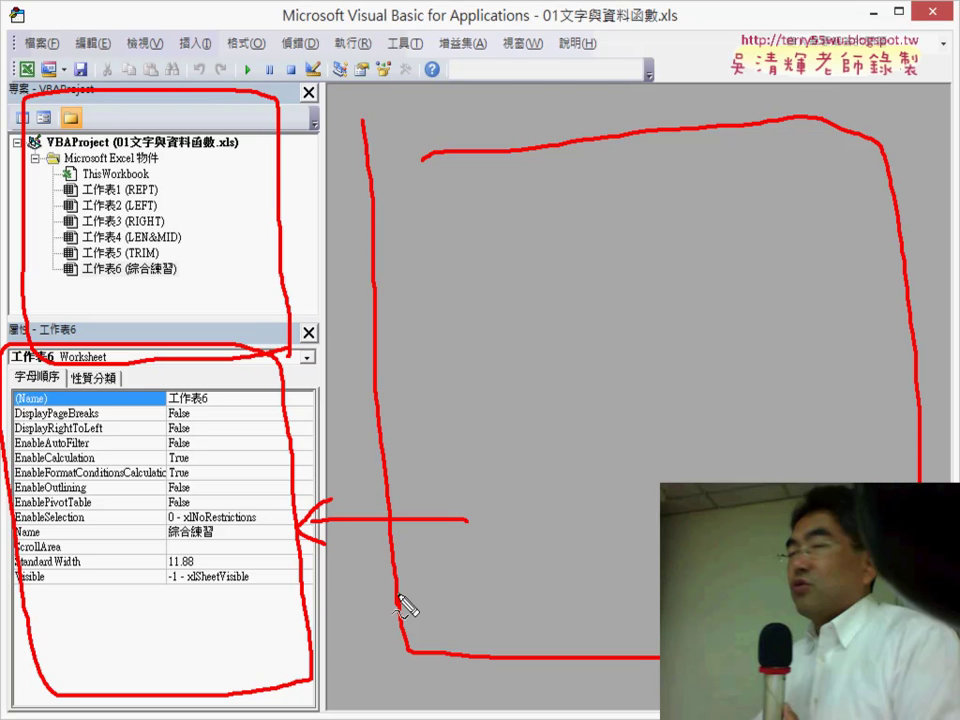
# Step: Close the Project Explorer and Properties windows, leaving an empty editor area
pyautogui.press('Escape')
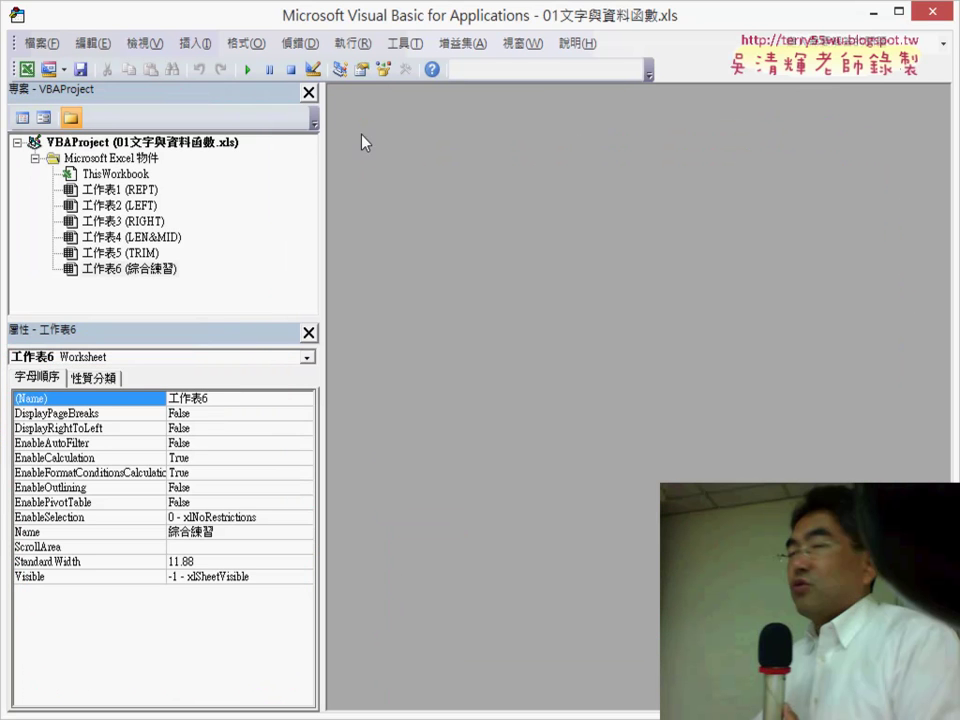
pyautogui.click(309, 92)
pyautogui.click(309, 92)
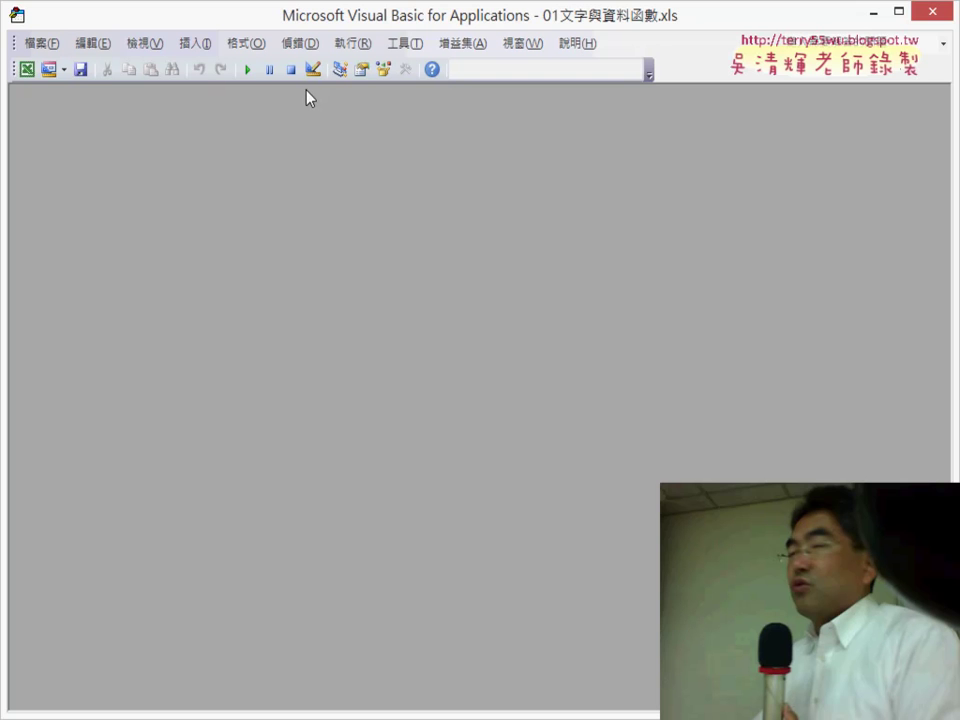
# Step: Reshow Project Explorer and the Properties Window from View, making the project tree taller
pyautogui.click(155, 44)
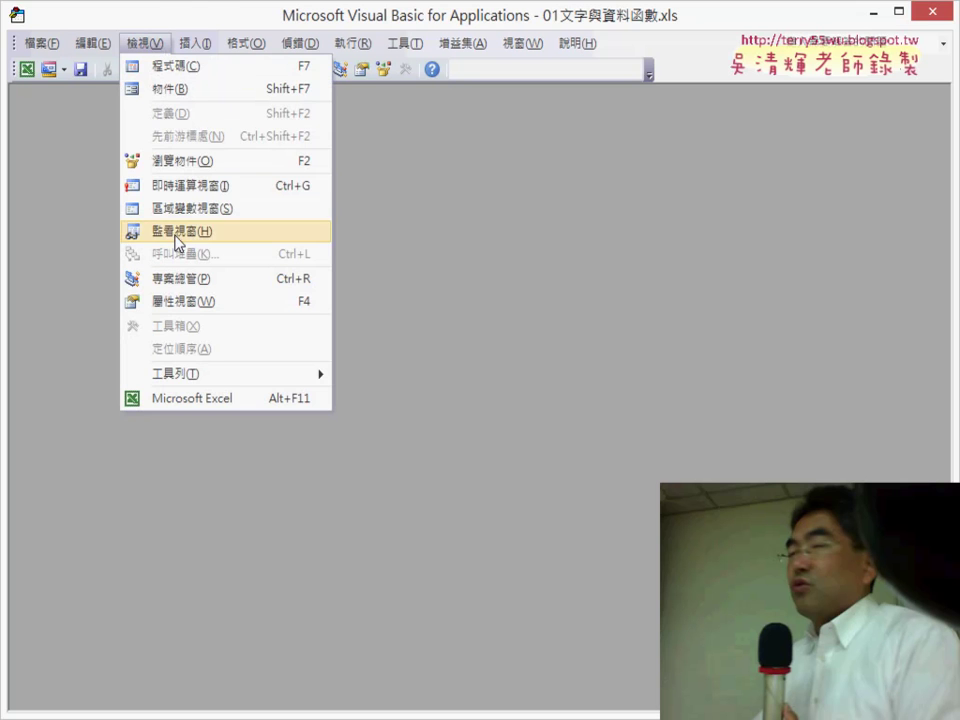
pyautogui.click(182, 279)
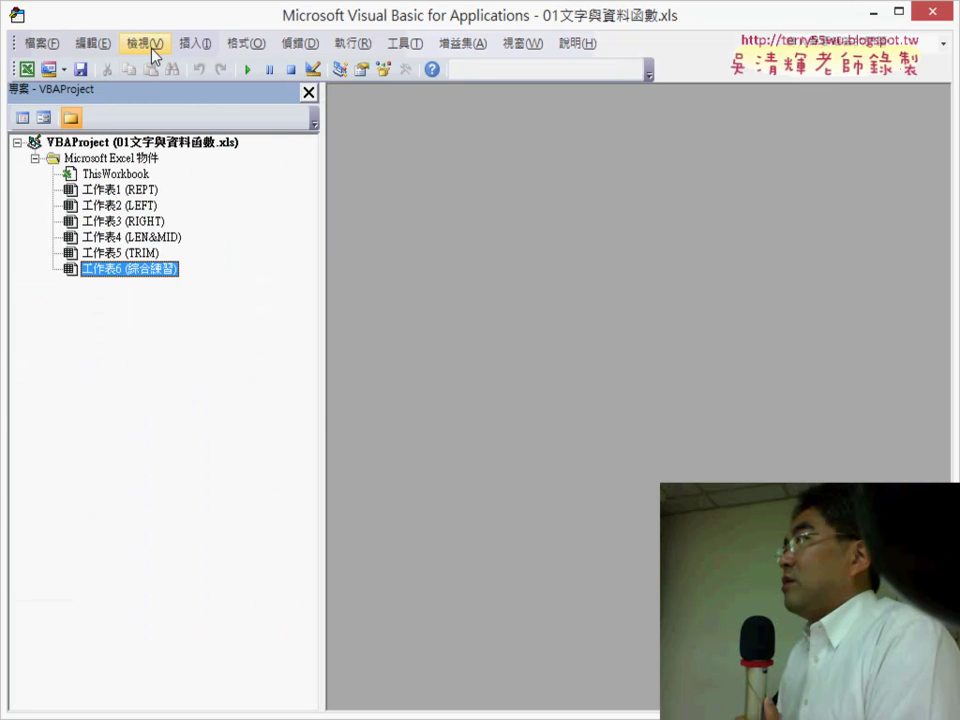
pyautogui.click(148, 43)
pyautogui.click(188, 302)
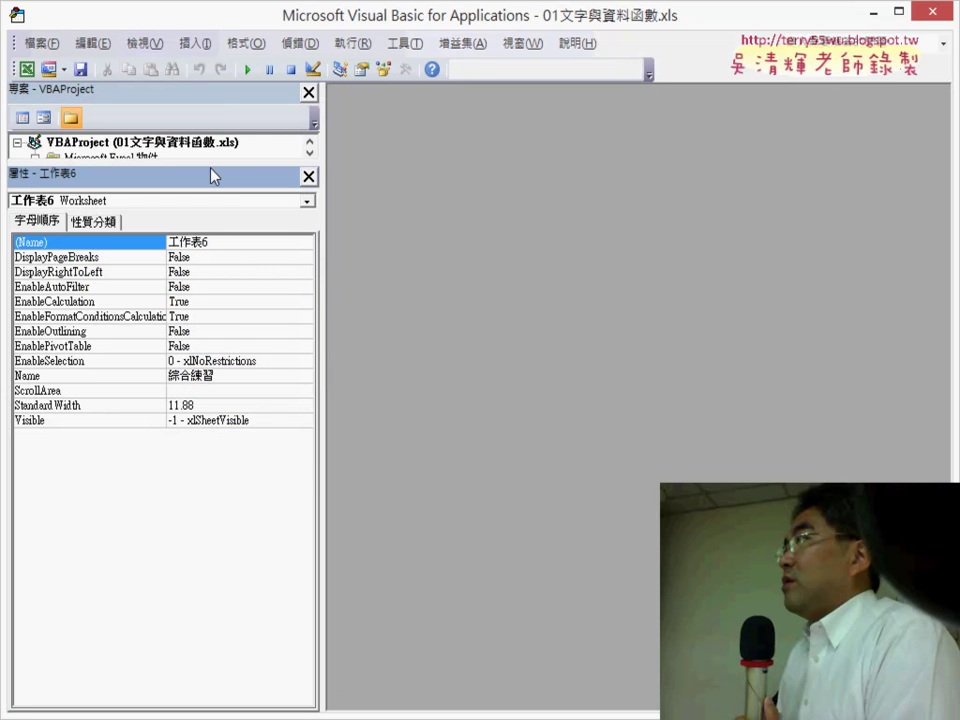
pyautogui.moveTo(214, 163); pyautogui.dragTo(225, 482)
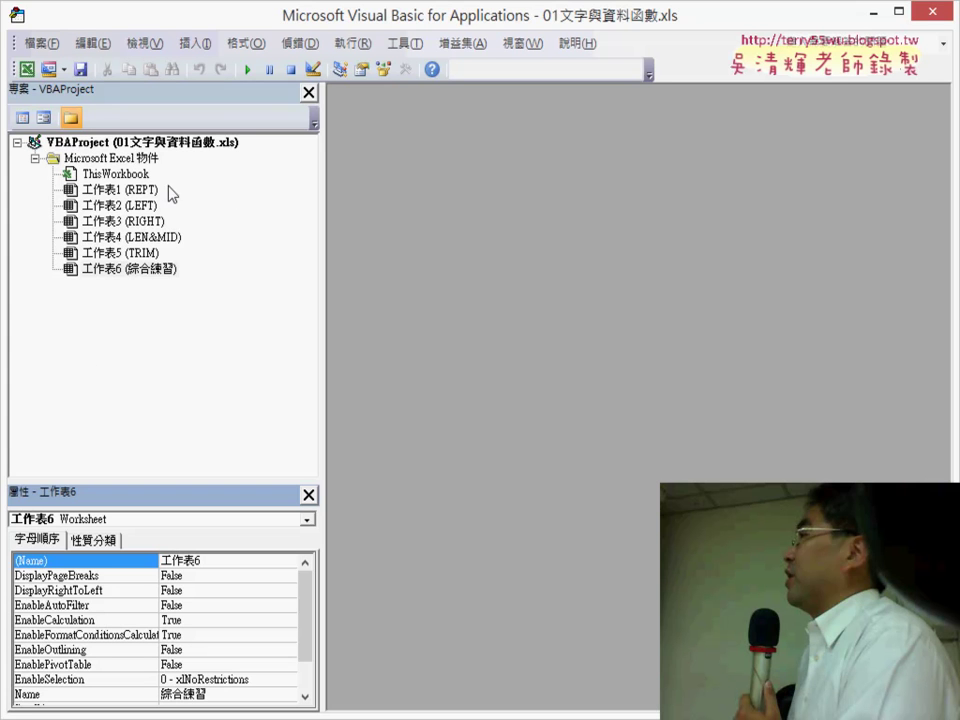
# Step: Insert new code modules into the project, creating Module1, Module2 and Module3
pyautogui.rightClick(119, 206)
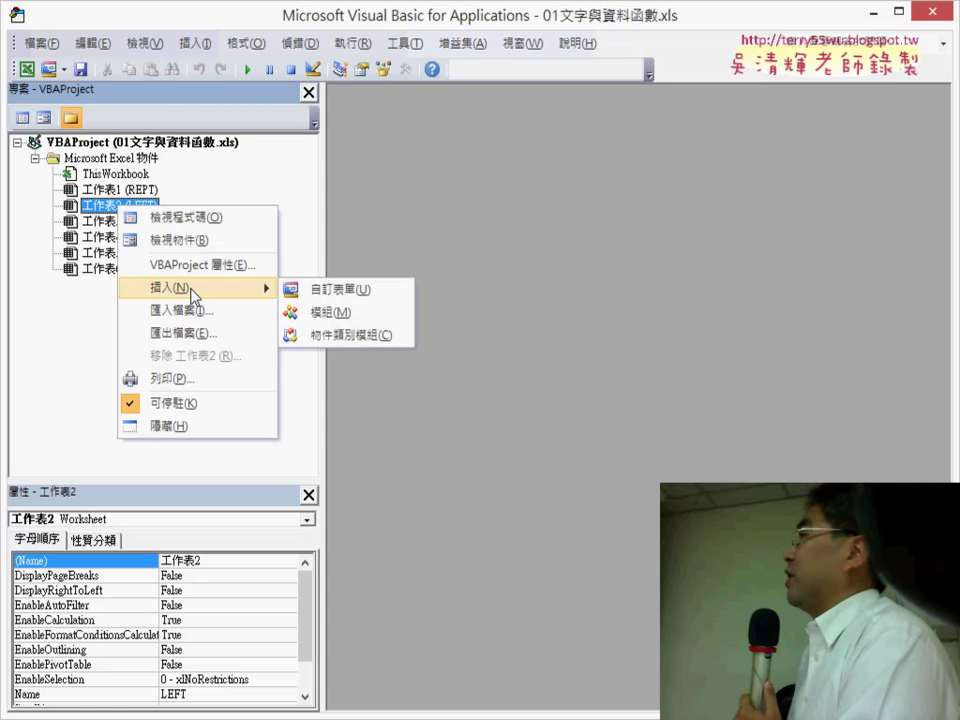
pyautogui.moveTo(198, 287)
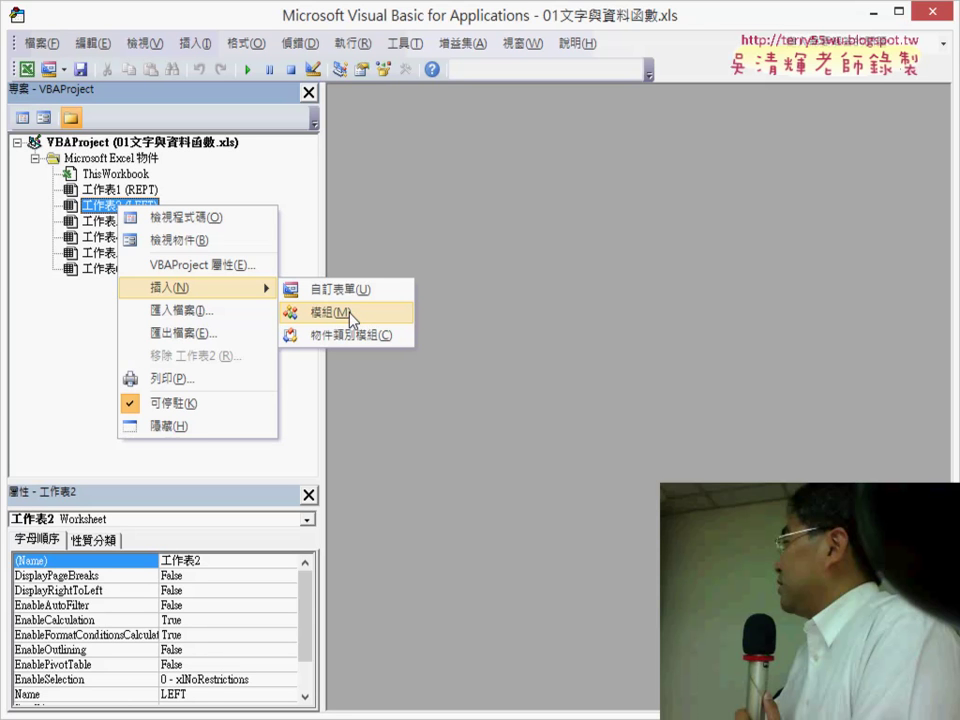
pyautogui.click(351, 318)
pyautogui.rightClick(155, 270)
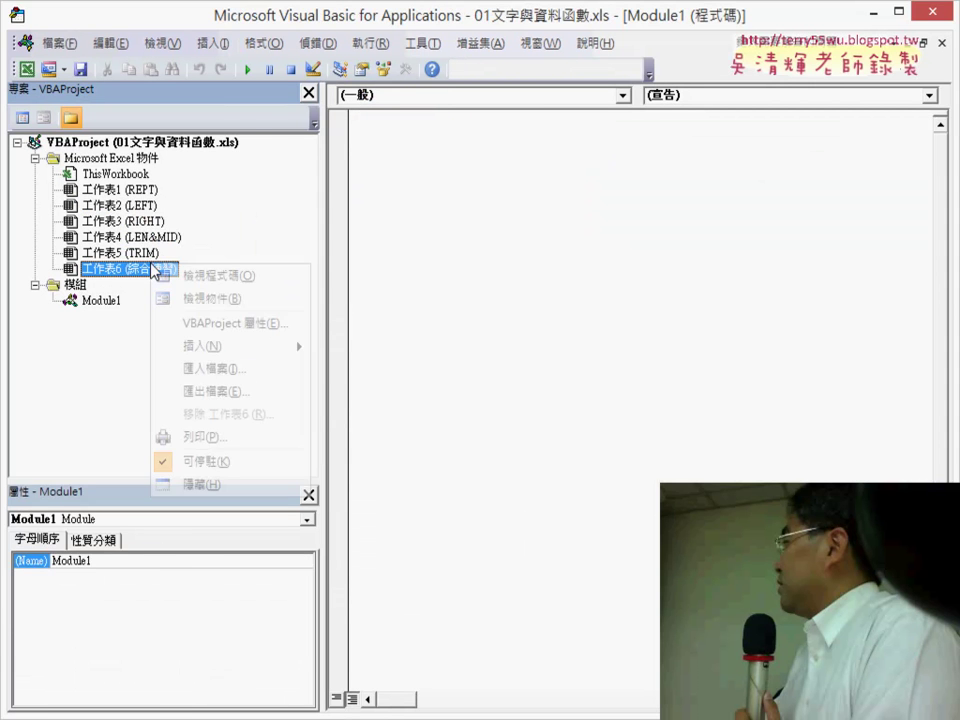
pyautogui.click(154, 516)
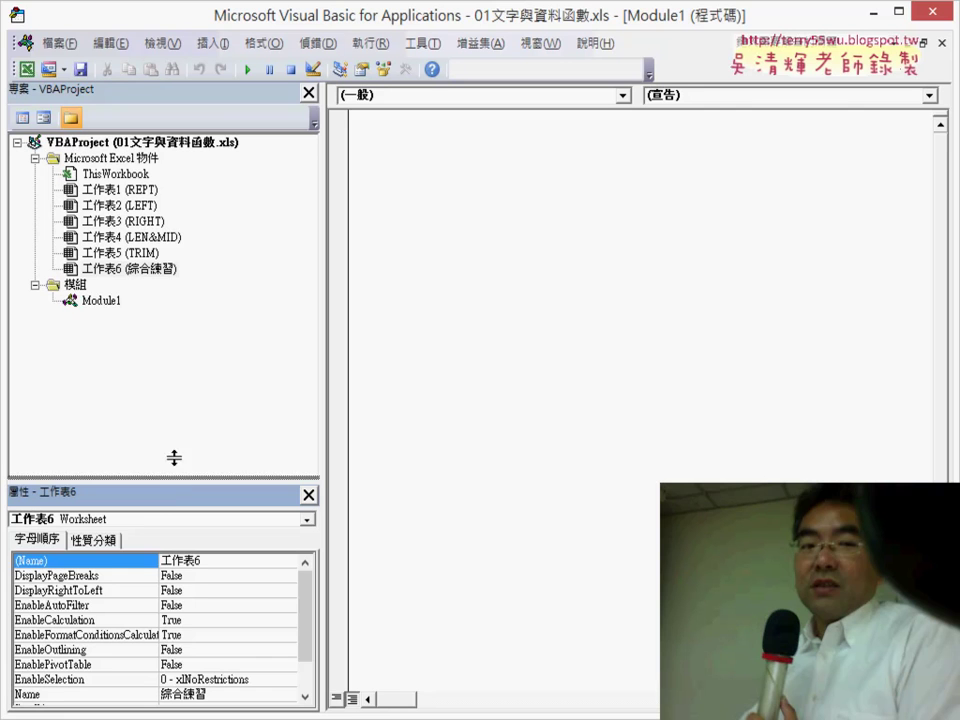
pyautogui.moveTo(174, 478); pyautogui.dragTo(174, 291)
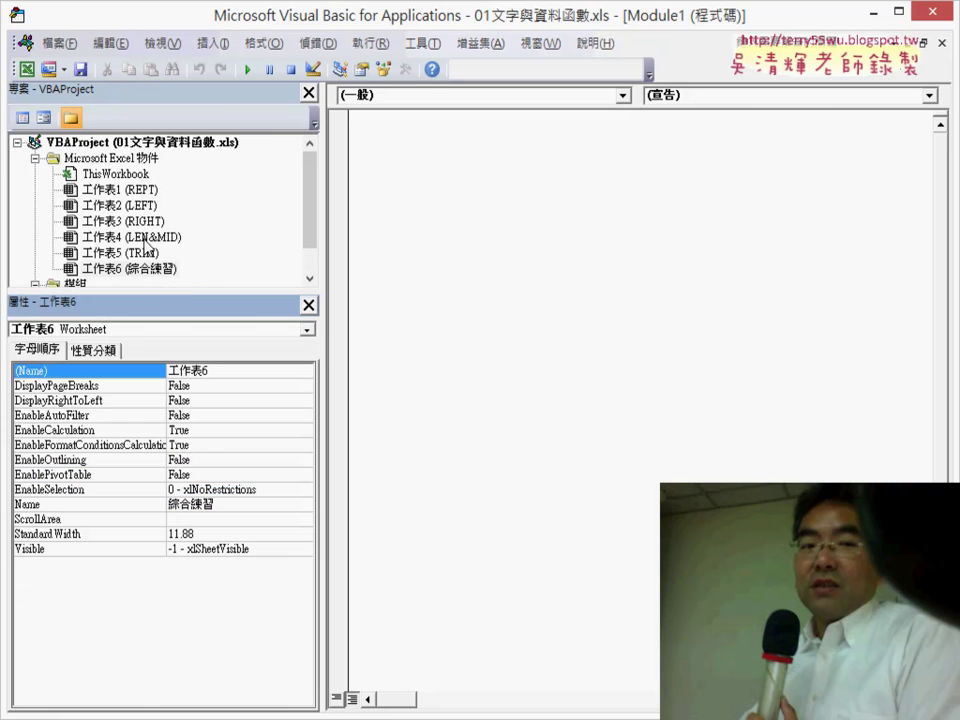
pyautogui.rightClick(138, 237)
pyautogui.moveTo(215, 314)
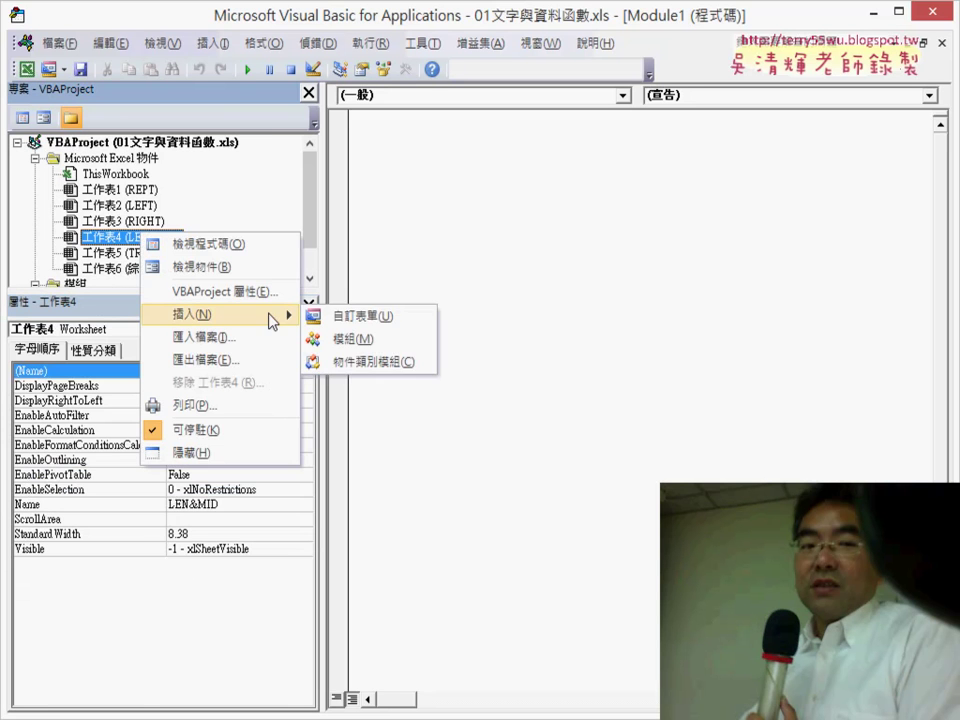
pyautogui.click(340, 343)
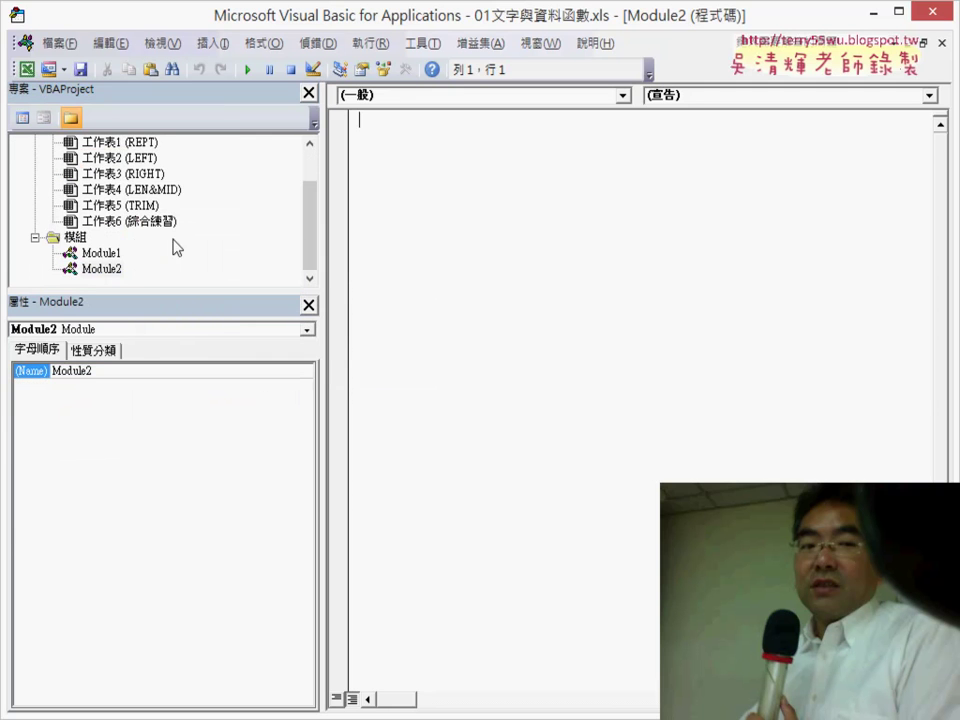
pyautogui.rightClick(143, 192)
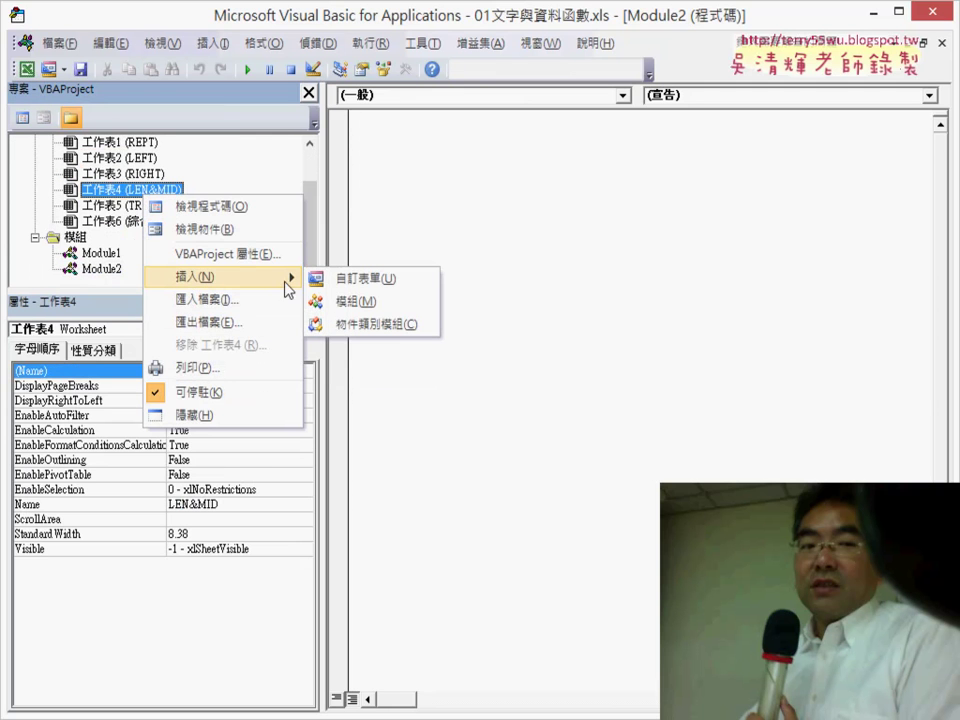
pyautogui.click(348, 302)
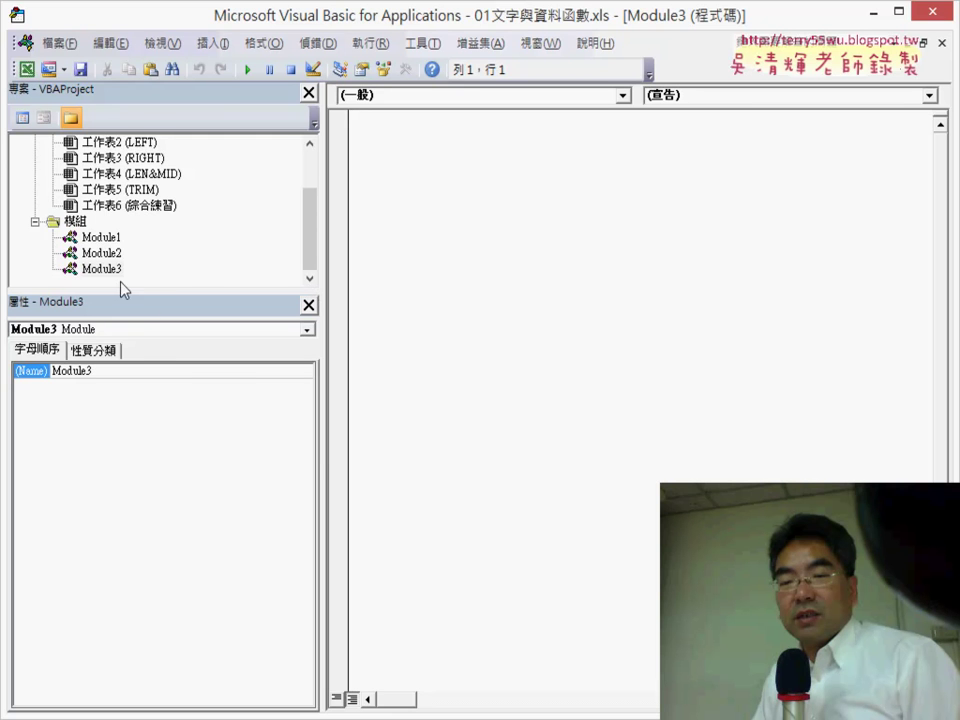
# Step: Remove Module3 and Module2, choosing 否 to skip exporting each
pyautogui.rightClick(104, 270)
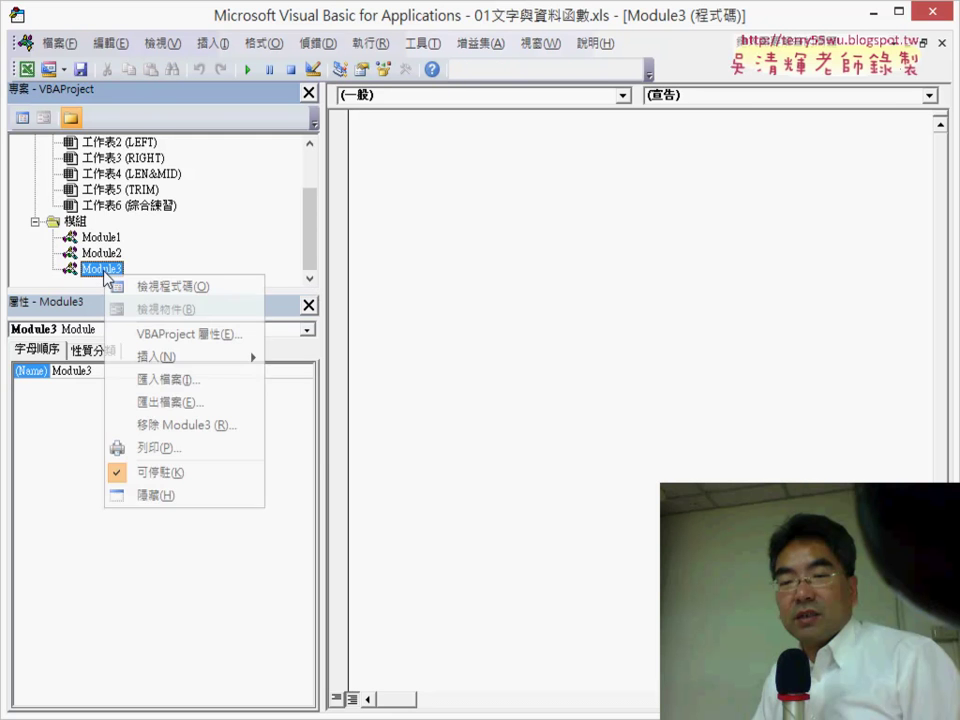
pyautogui.click(175, 425)
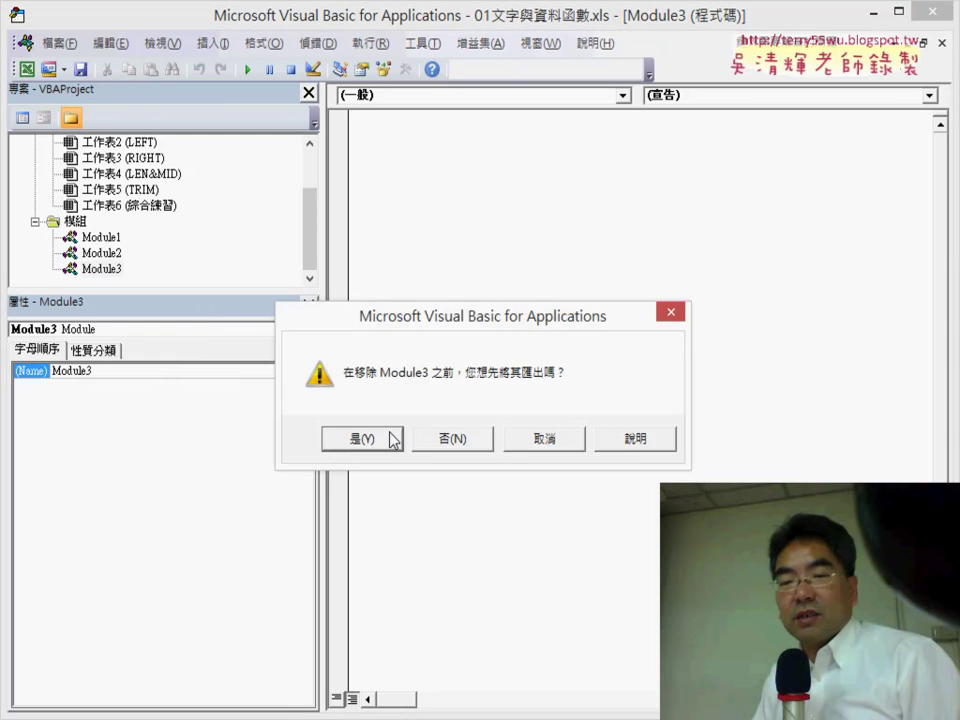
pyautogui.click(452, 439)
pyautogui.rightClick(90, 270)
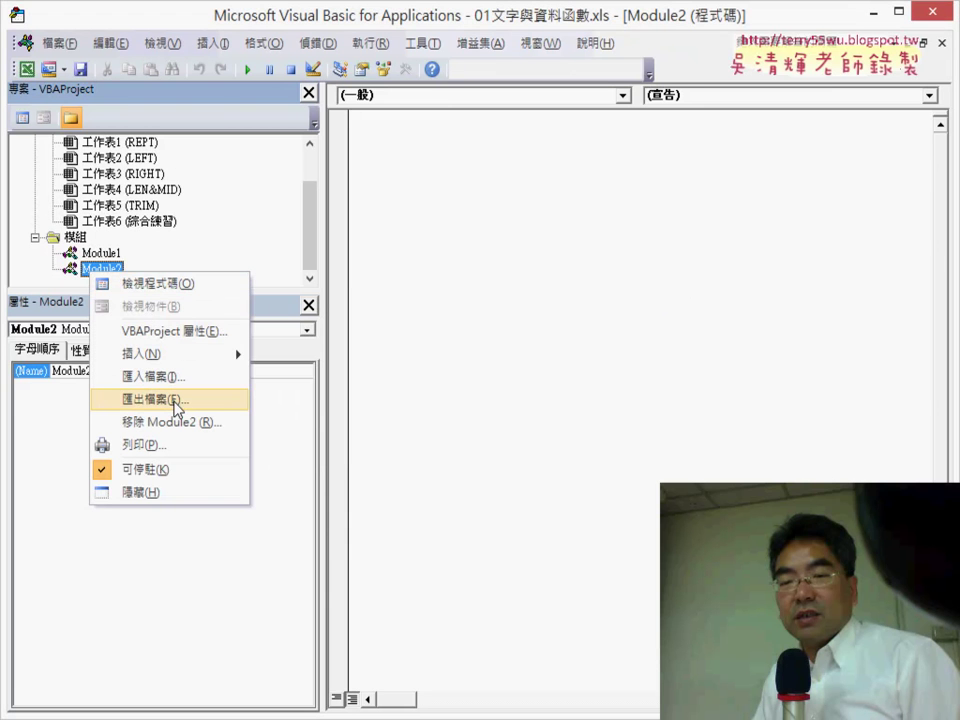
pyautogui.click(180, 422)
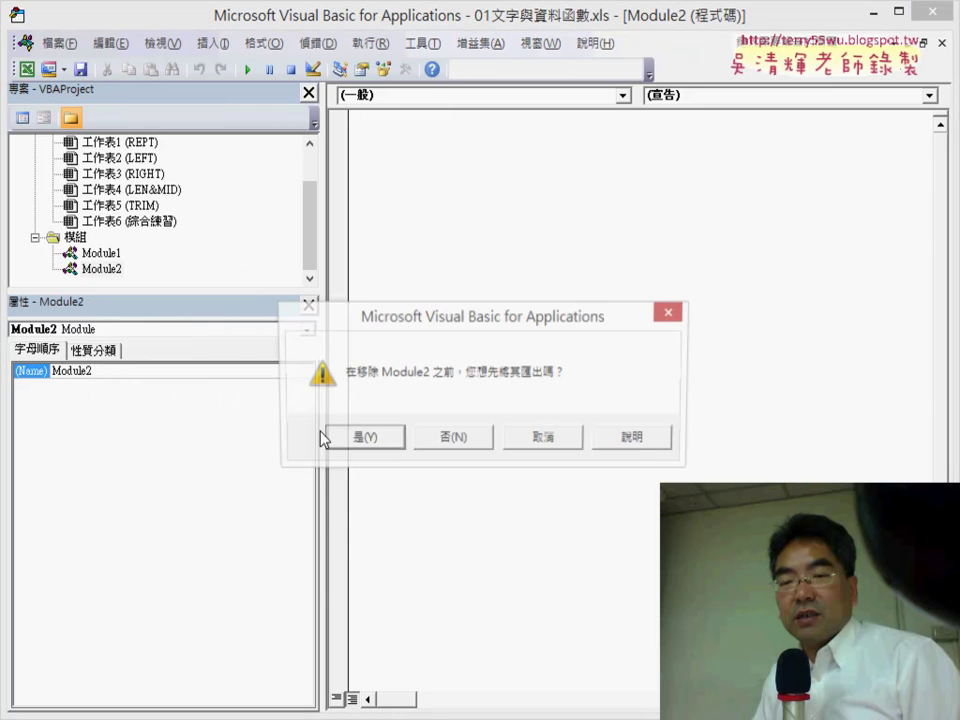
pyautogui.click(454, 444)
# Step: Reopen Module1's empty code window and narrow the project panes to widen the code area
pyautogui.click(101, 270)
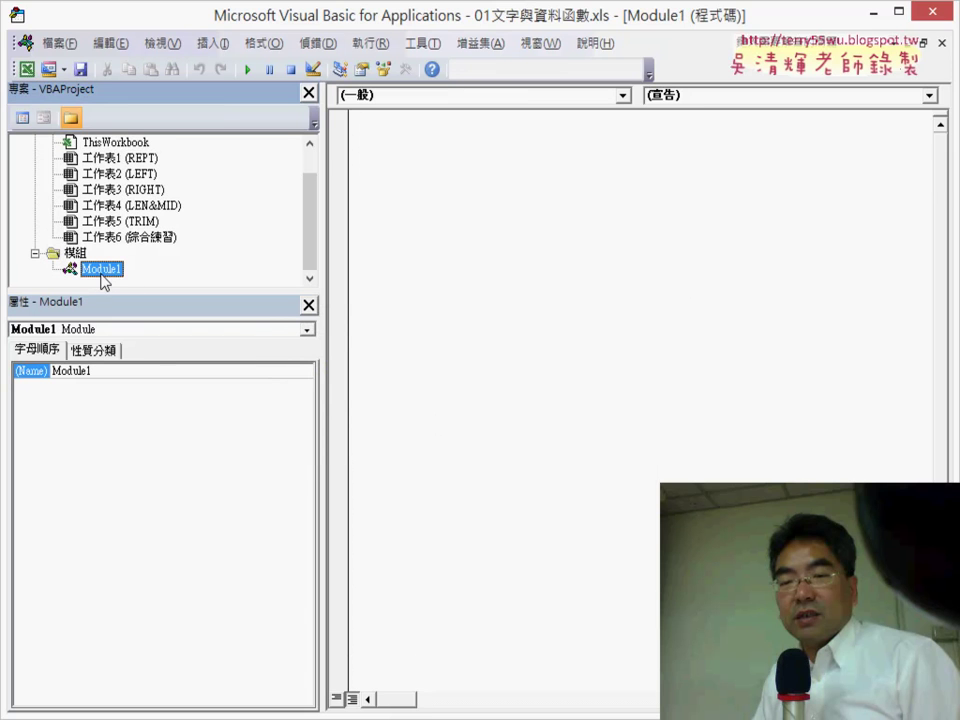
pyautogui.click(941, 43)
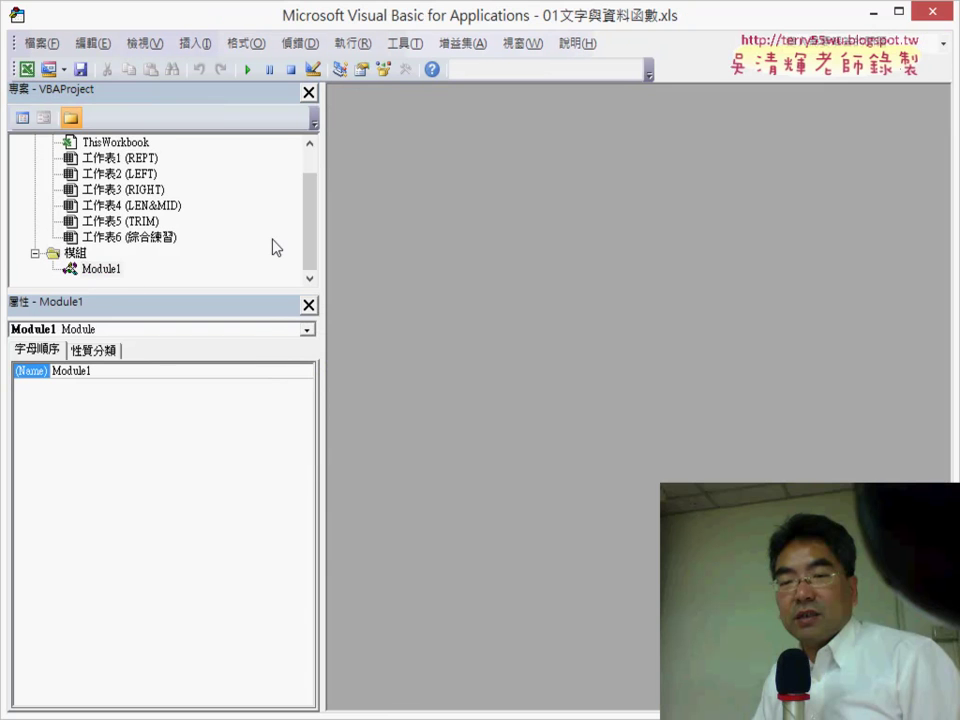
pyautogui.doubleClick(95, 269)
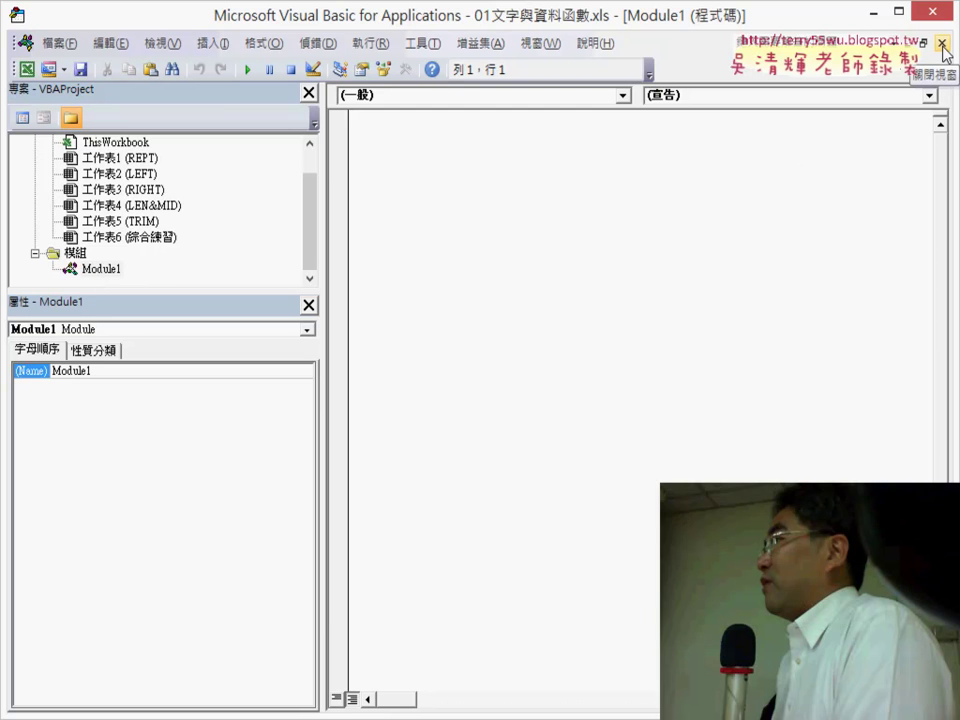
pyautogui.click(941, 43)
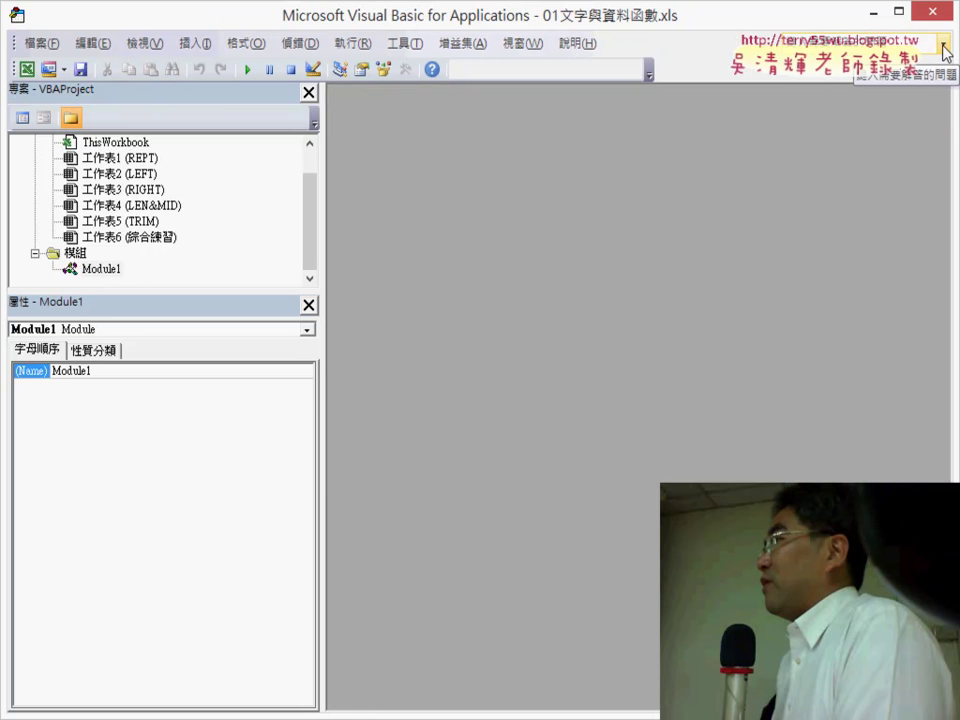
pyautogui.doubleClick(94, 271)
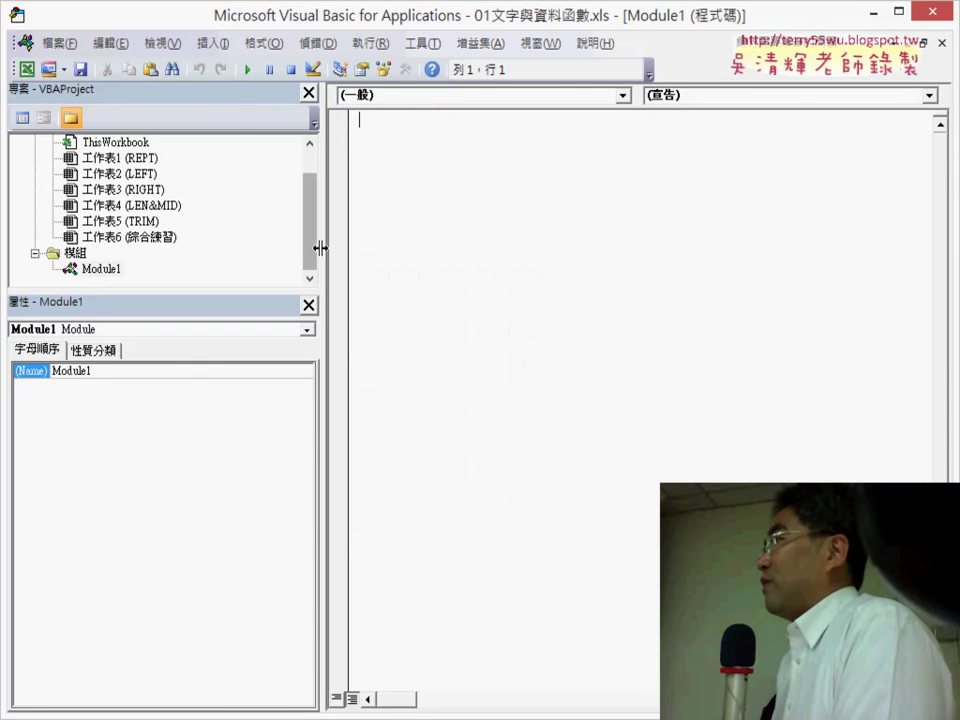
pyautogui.moveTo(317, 253); pyautogui.dragTo(216, 253)
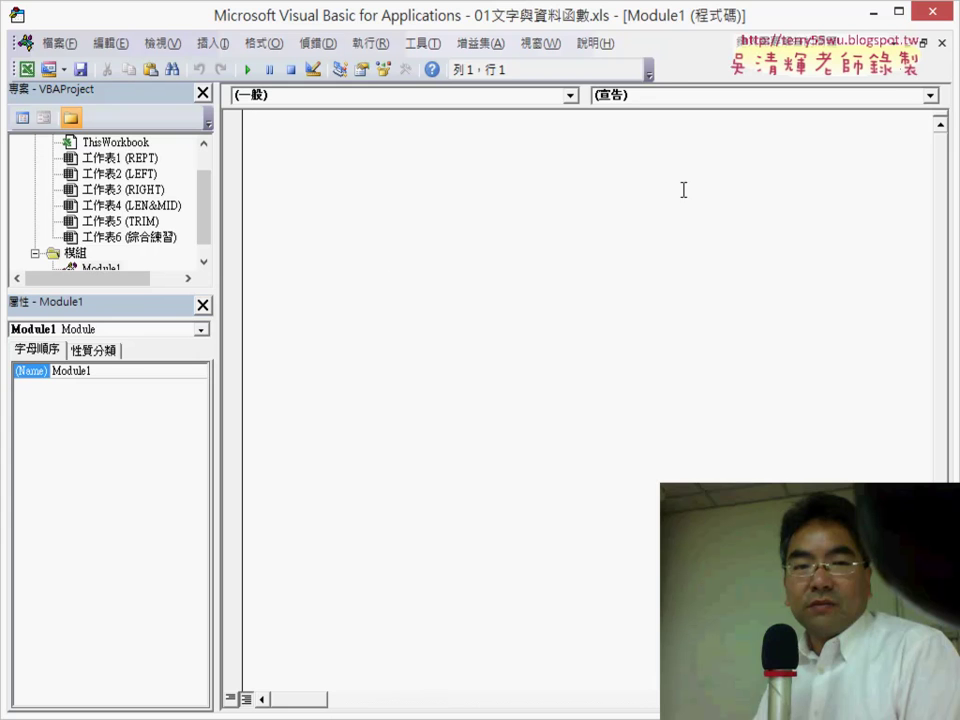
# Step: Enlarge the project pane, glance at 工作表1's code, then reopen Module1's code window
pyautogui.click(942, 43)
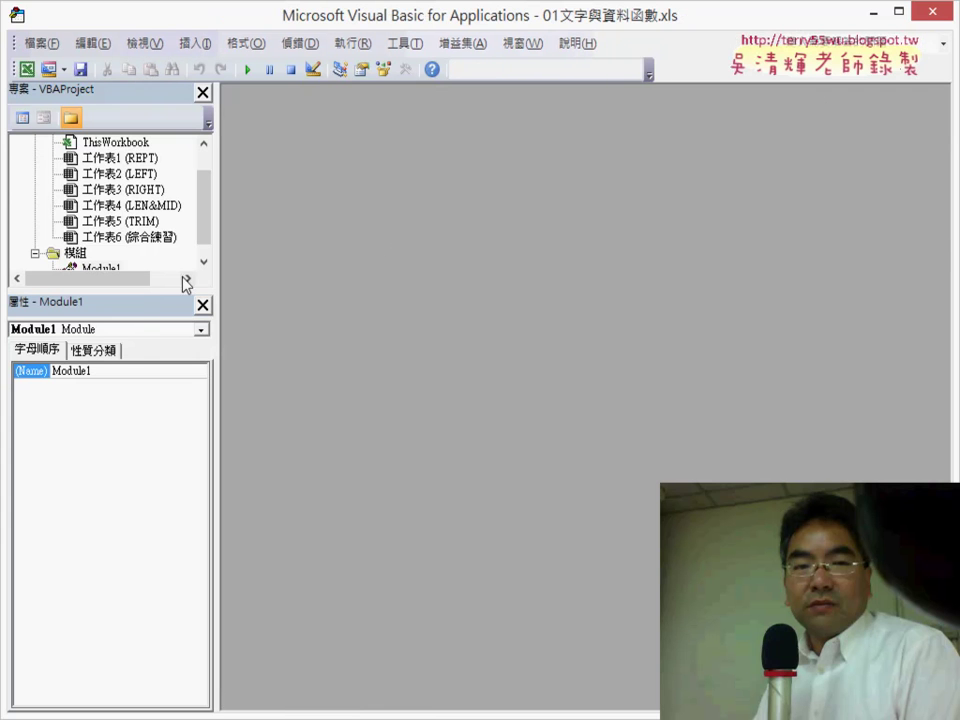
pyautogui.moveTo(141, 294); pyautogui.dragTo(141, 335)
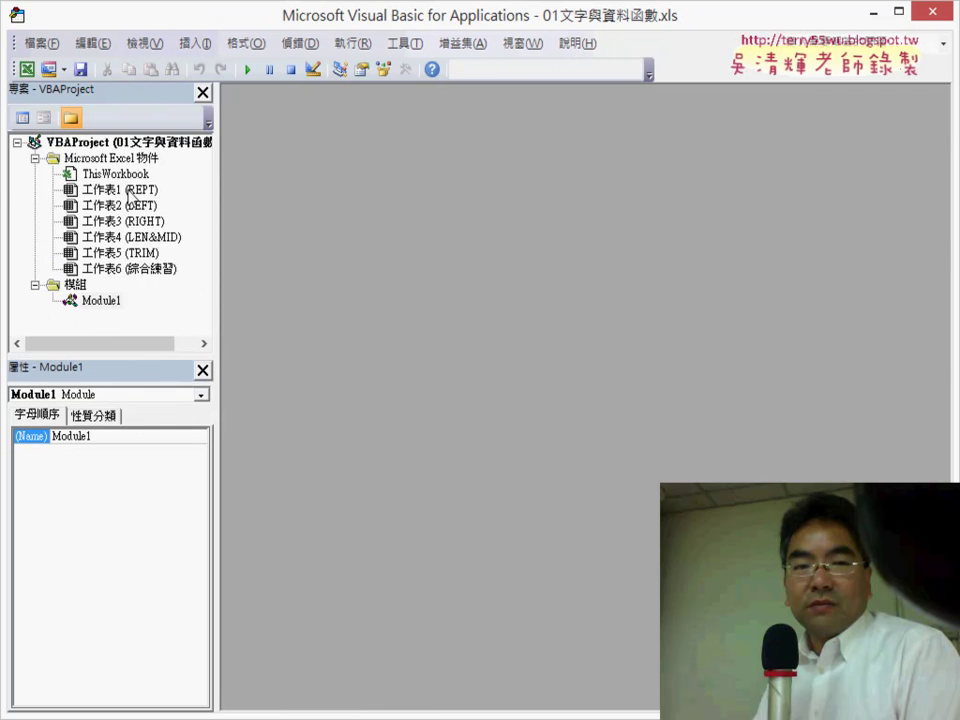
pyautogui.doubleClick(118, 189)
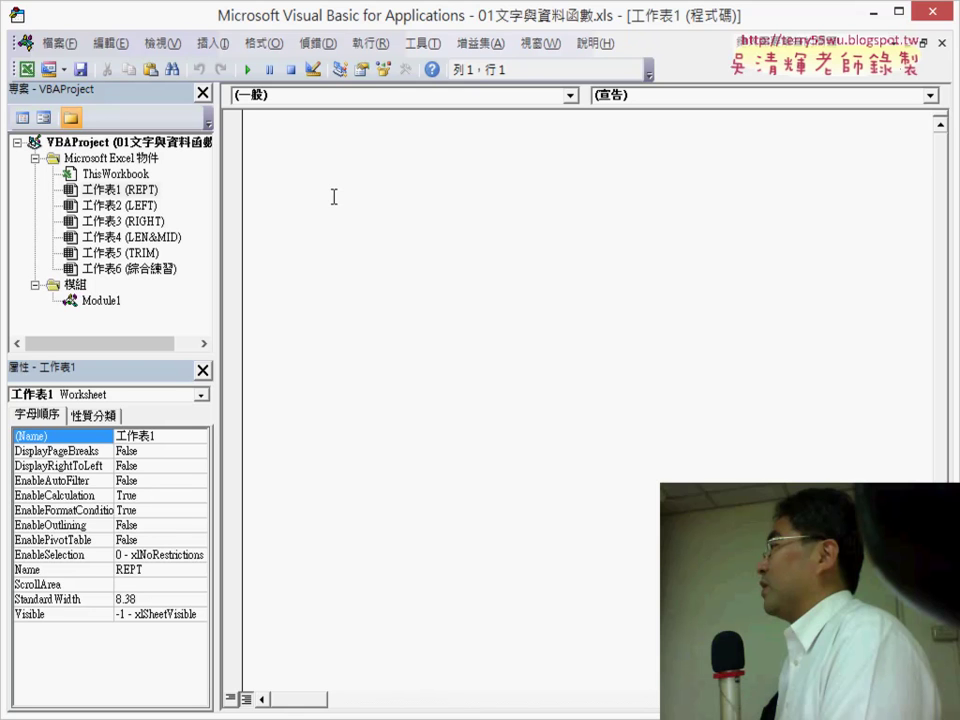
pyautogui.click(941, 43)
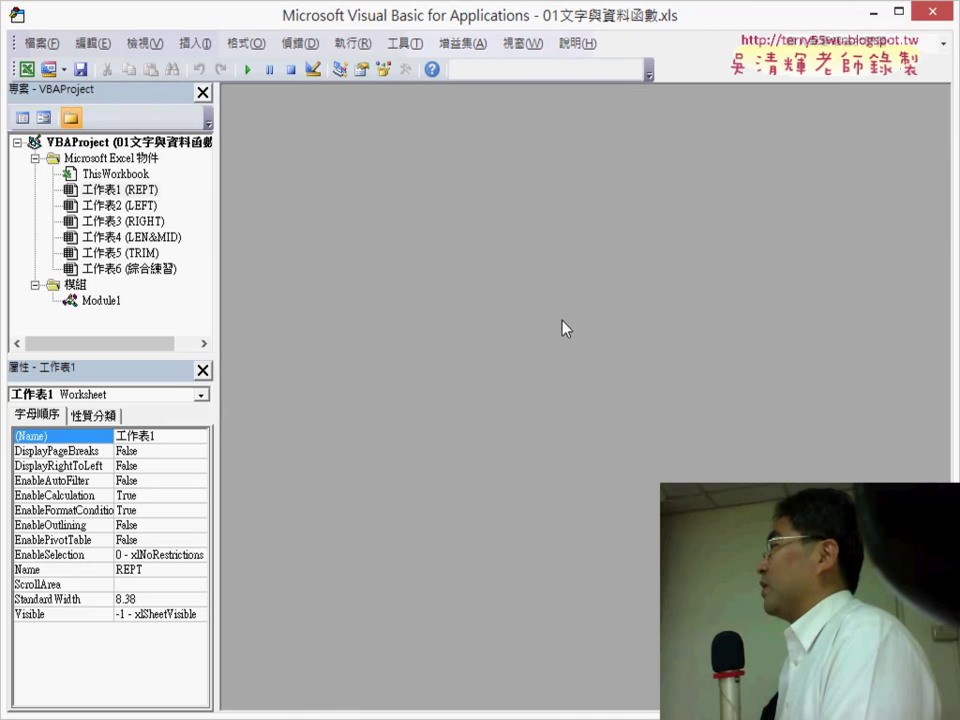
pyautogui.doubleClick(100, 300)
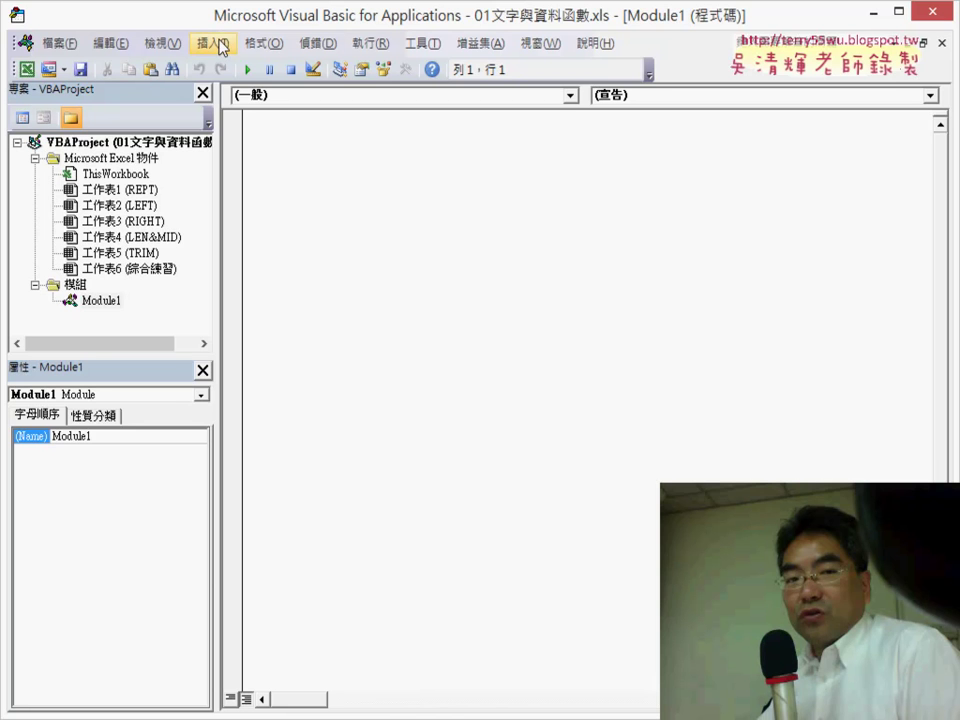
# Step: From 插入 > 程序..., open 新增程序 for Module1 and choose type Sub with Public scope
pyautogui.click(106, 304)
pyautogui.click(319, 178)
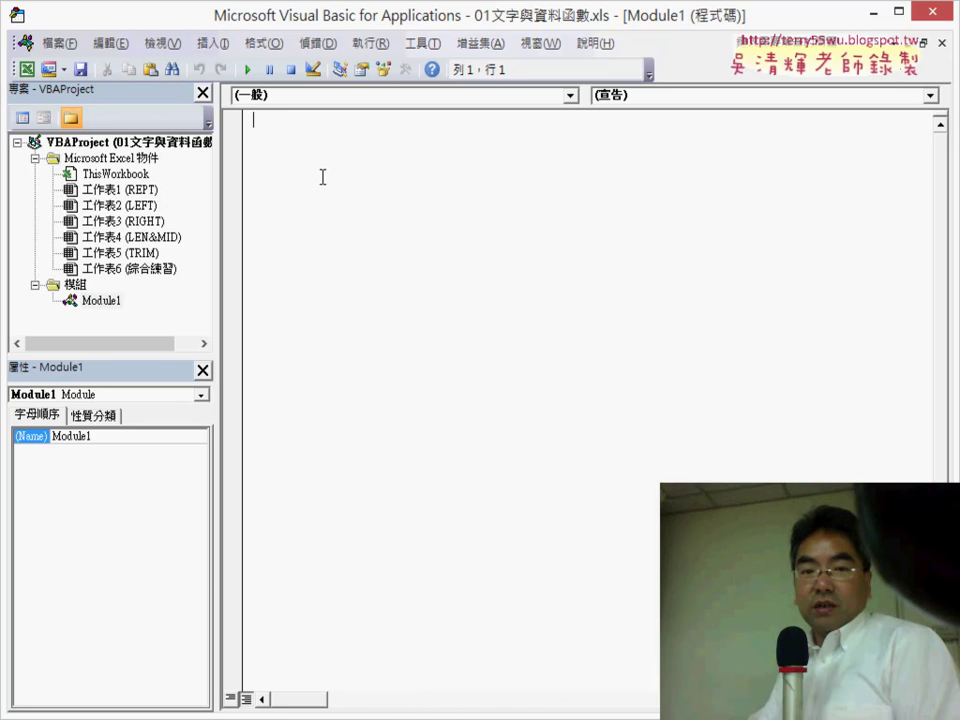
pyautogui.click(212, 43)
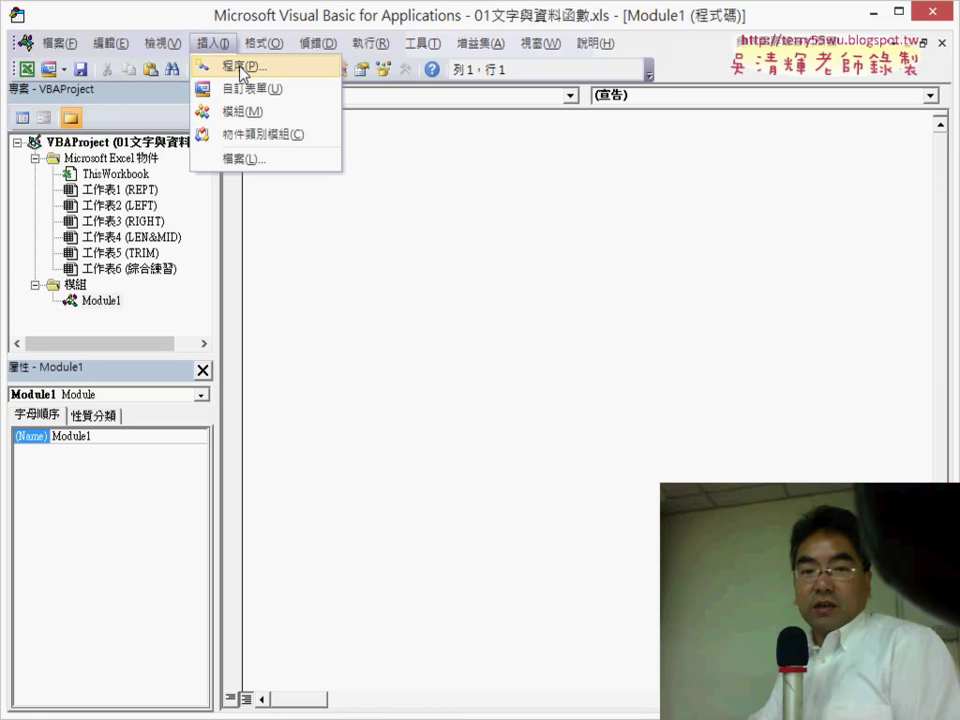
pyautogui.click(242, 70)
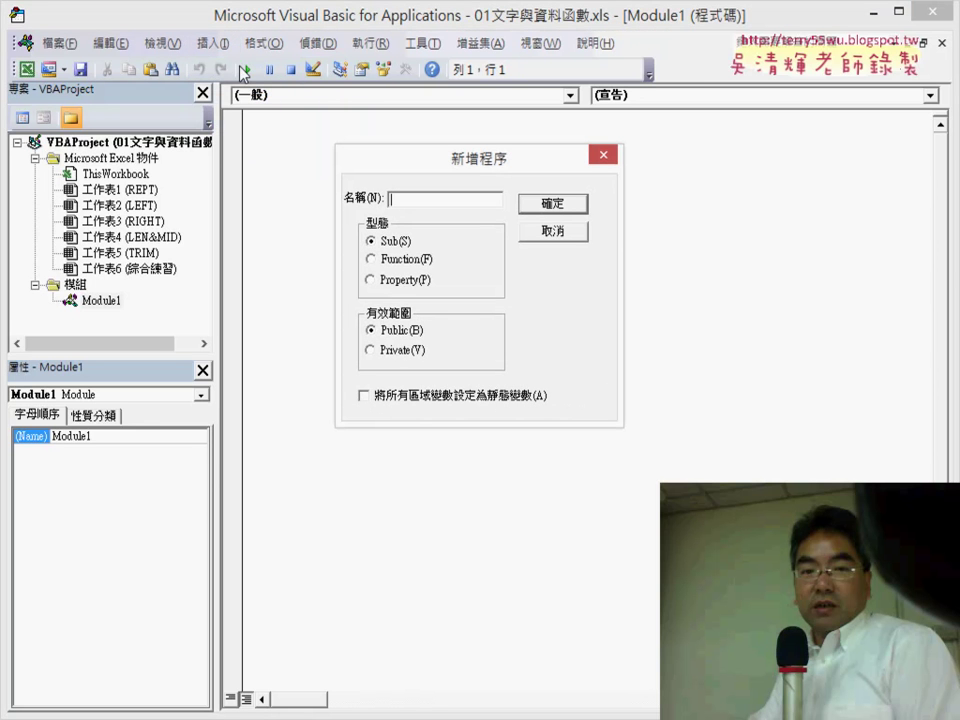
pyautogui.click(399, 282)
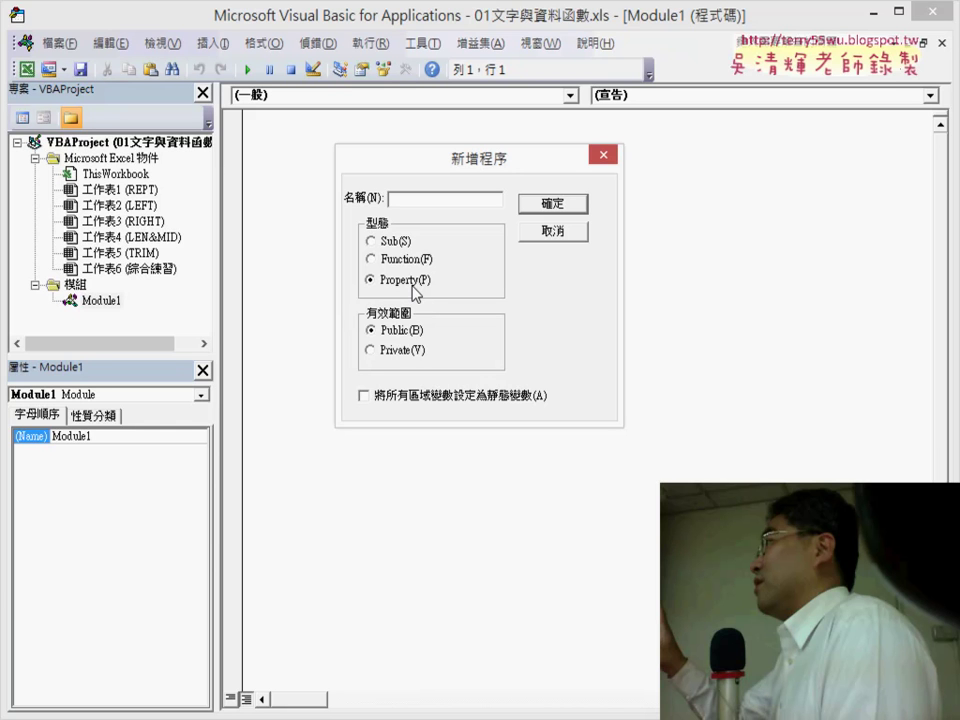
pyautogui.click(397, 243)
pyautogui.click(396, 260)
pyautogui.click(397, 243)
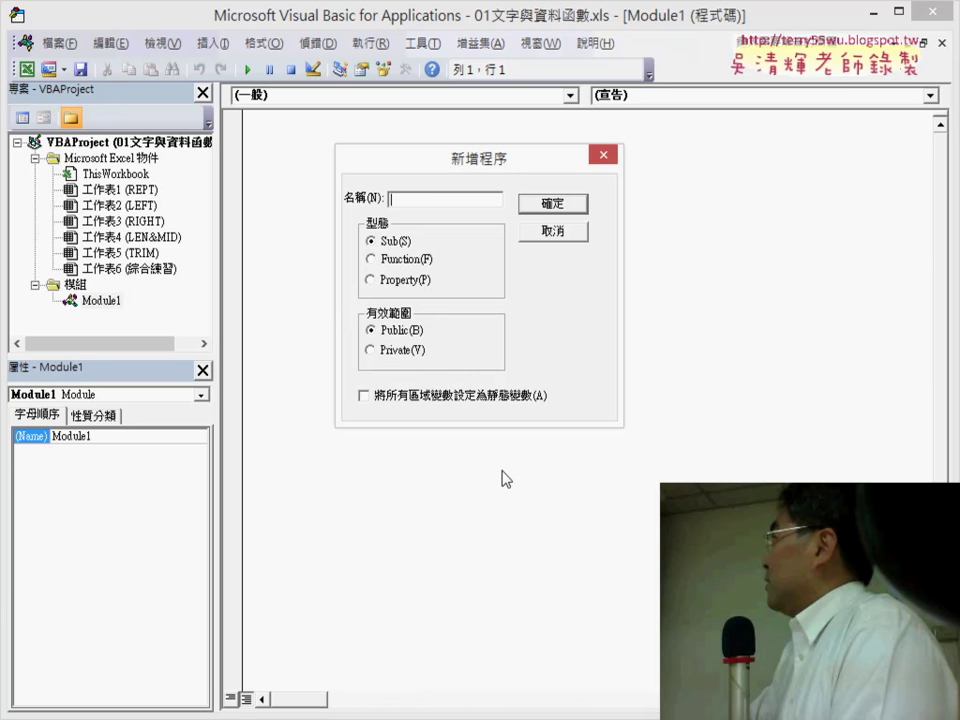
# Step: Name the new Sub 門號 to create it, then highlight the whole Public Sub 門號() block
pyautogui.write('p')
pyautogui.write('7cl4')
pyautogui.press('Return')
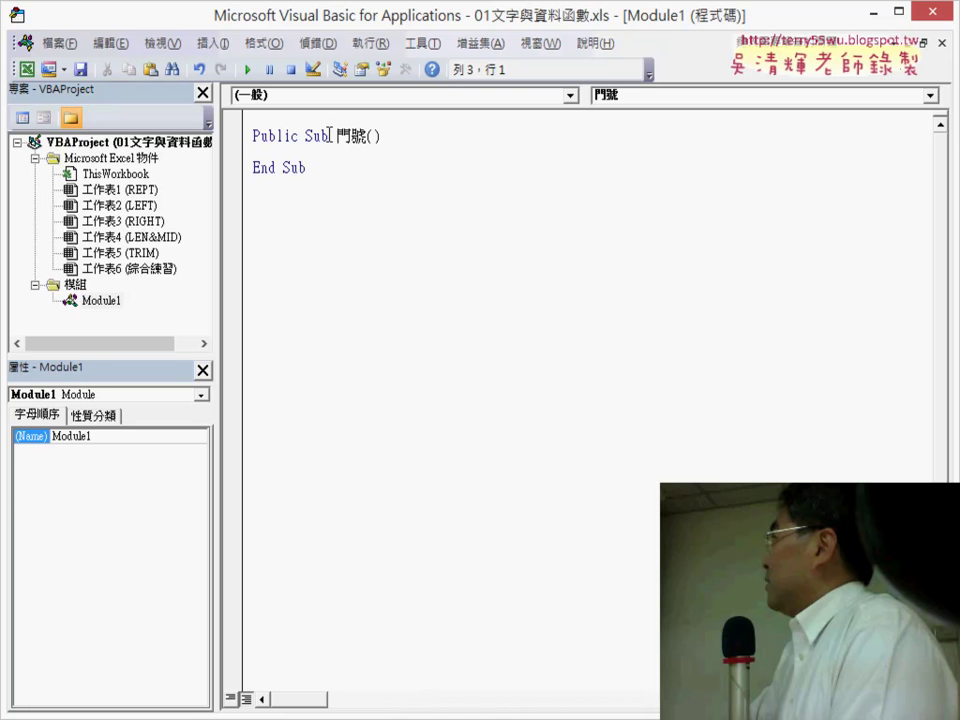
pyautogui.moveTo(306, 134); pyautogui.dragTo(331, 133)
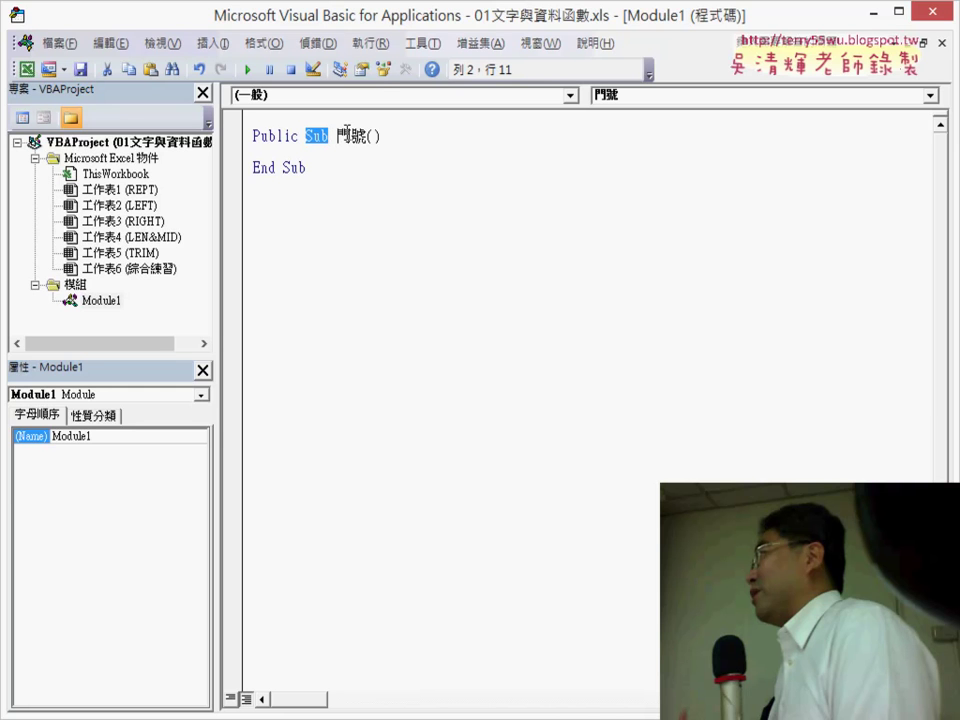
pyautogui.moveTo(350, 134); pyautogui.dragTo(389, 134)
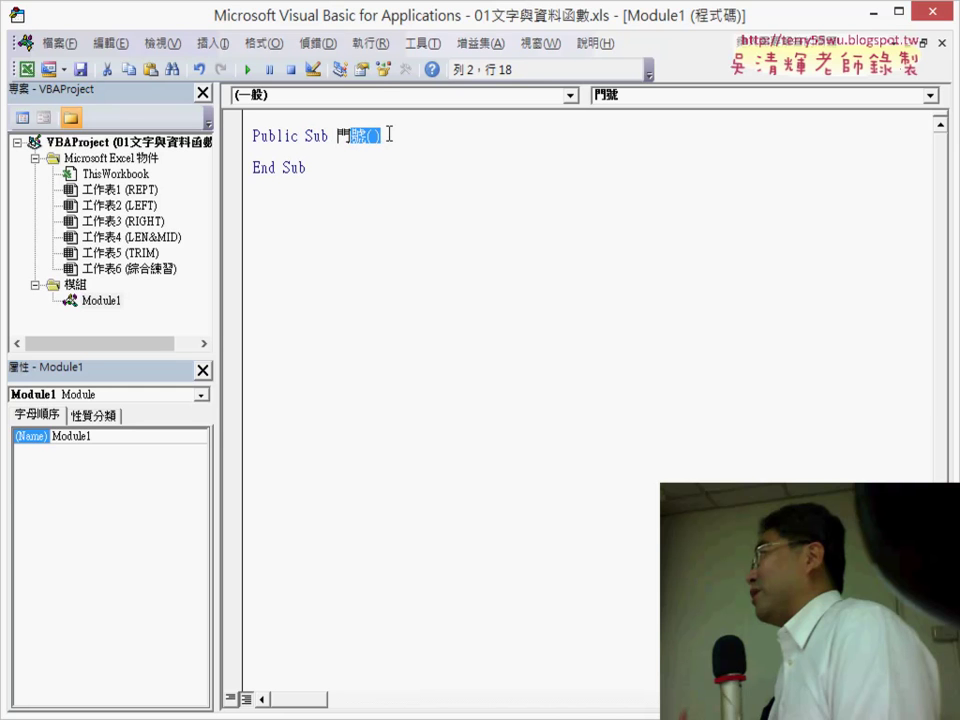
pyautogui.moveTo(308, 167)
pyautogui.mouseDown()
pyautogui.moveTo(298, 171)
pyautogui.moveTo(250, 133)
pyautogui.mouseUp()
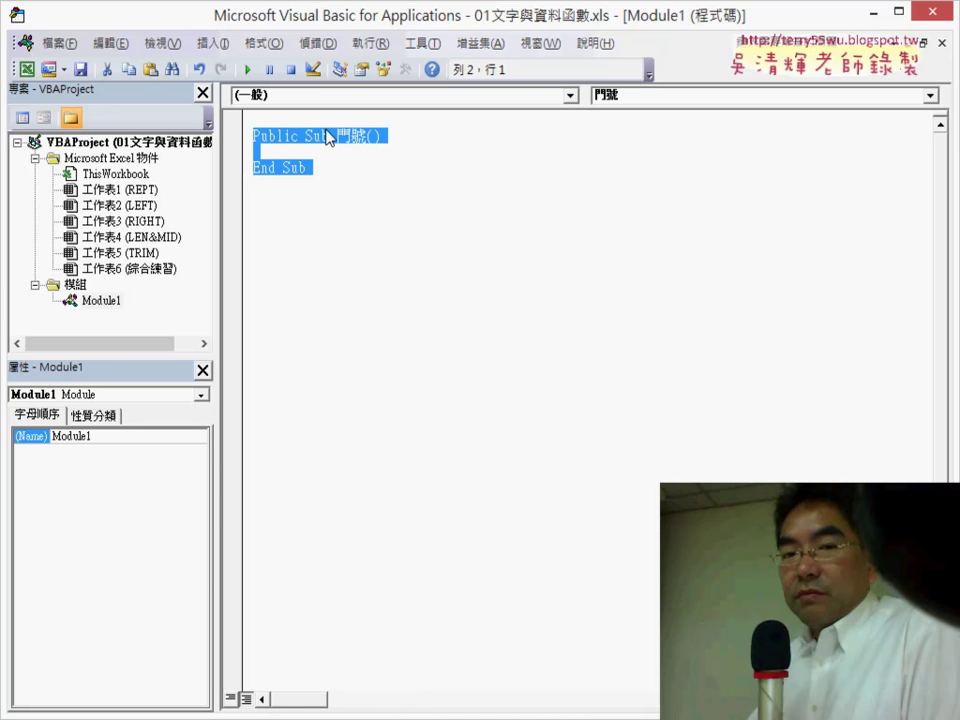
pyautogui.click(425, 46)
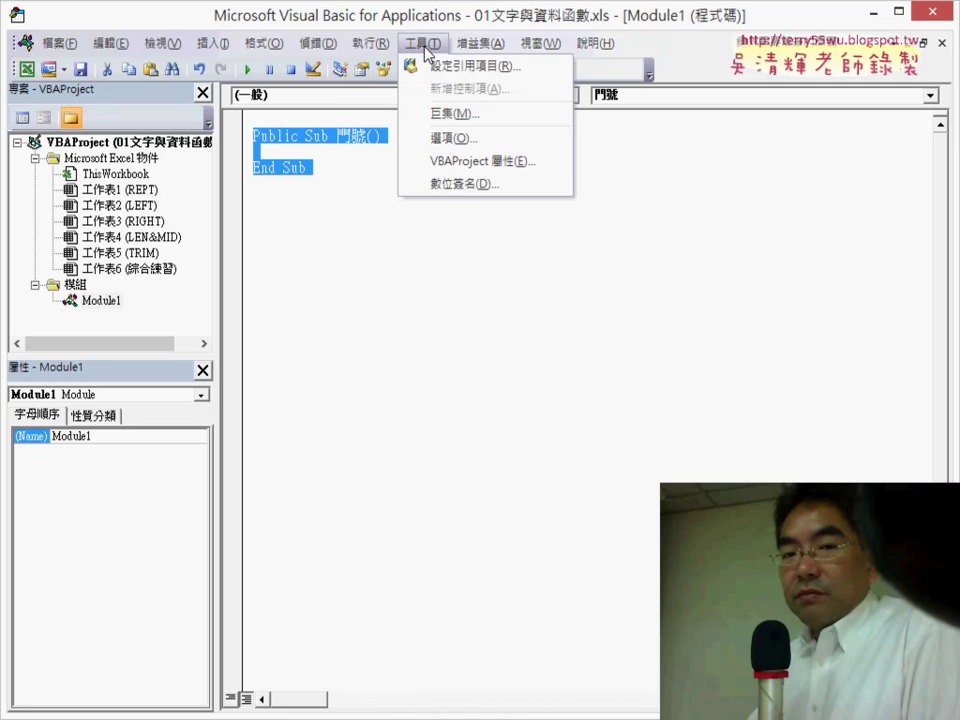
# Step: In Options > Editor Format, try sizes 9 and 14, then apply a larger code font
pyautogui.click(475, 147)
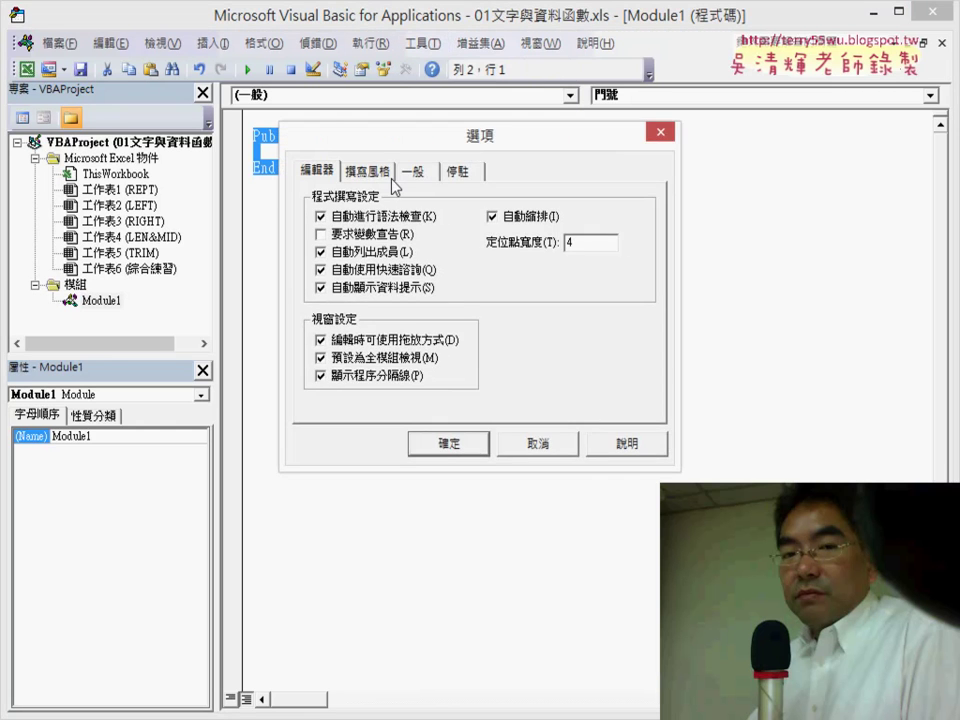
pyautogui.click(366, 172)
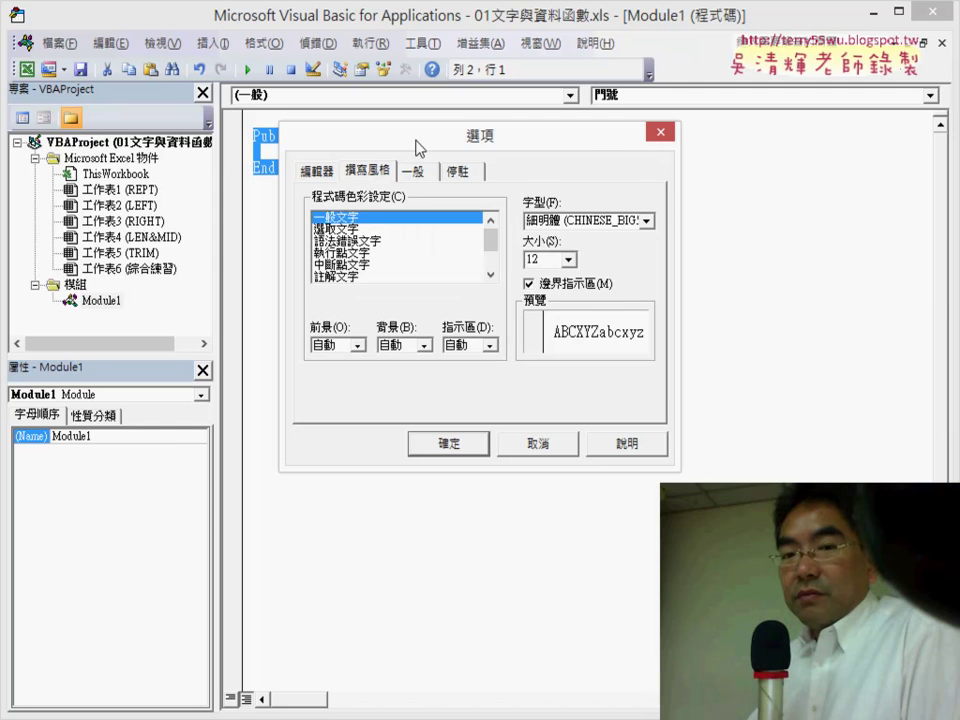
pyautogui.moveTo(386, 150); pyautogui.dragTo(666, 152)
pyautogui.click(849, 260)
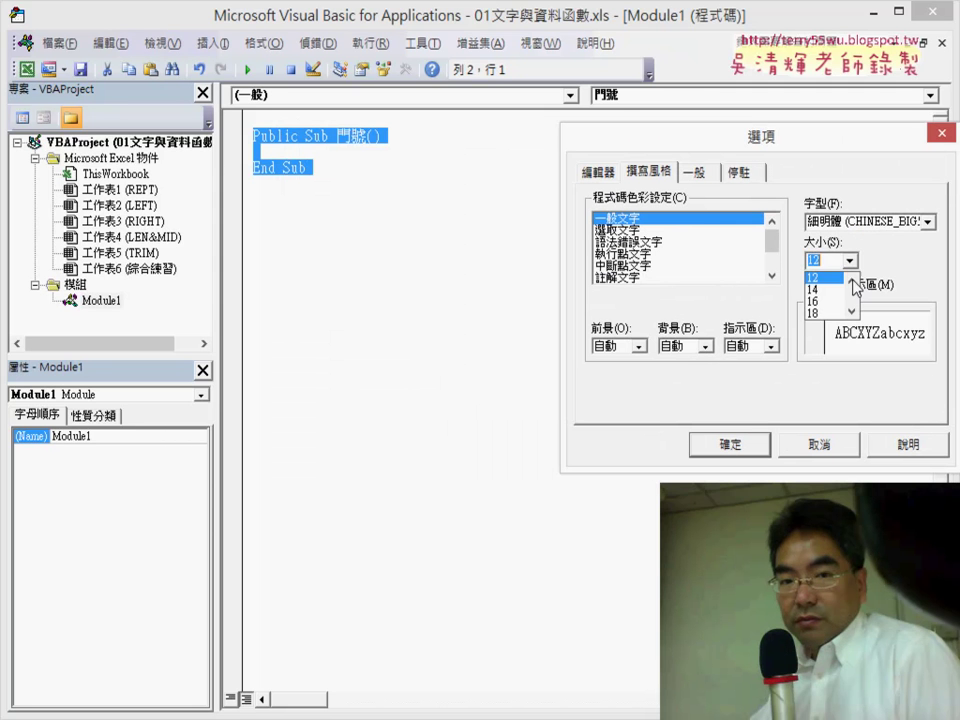
pyautogui.click(852, 283)
pyautogui.click(832, 280)
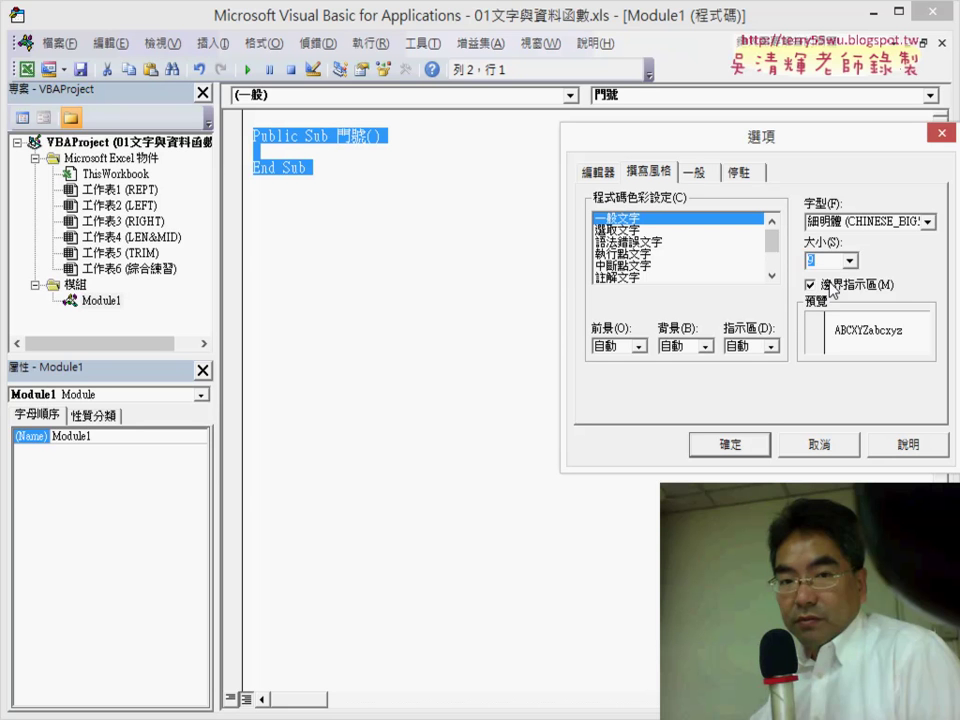
pyautogui.click(850, 261)
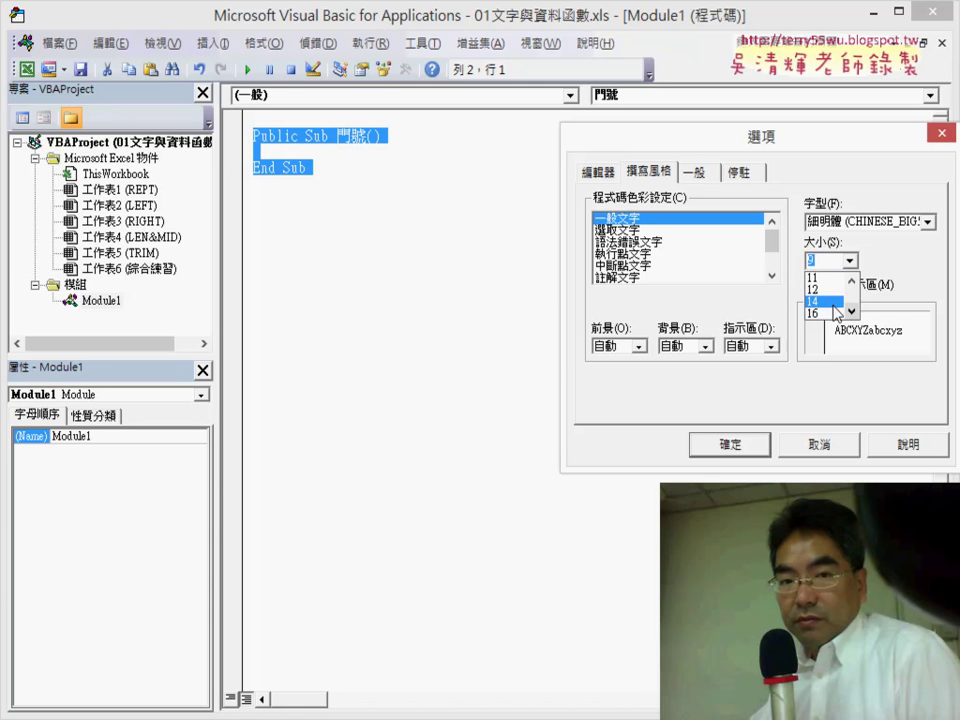
pyautogui.click(834, 303)
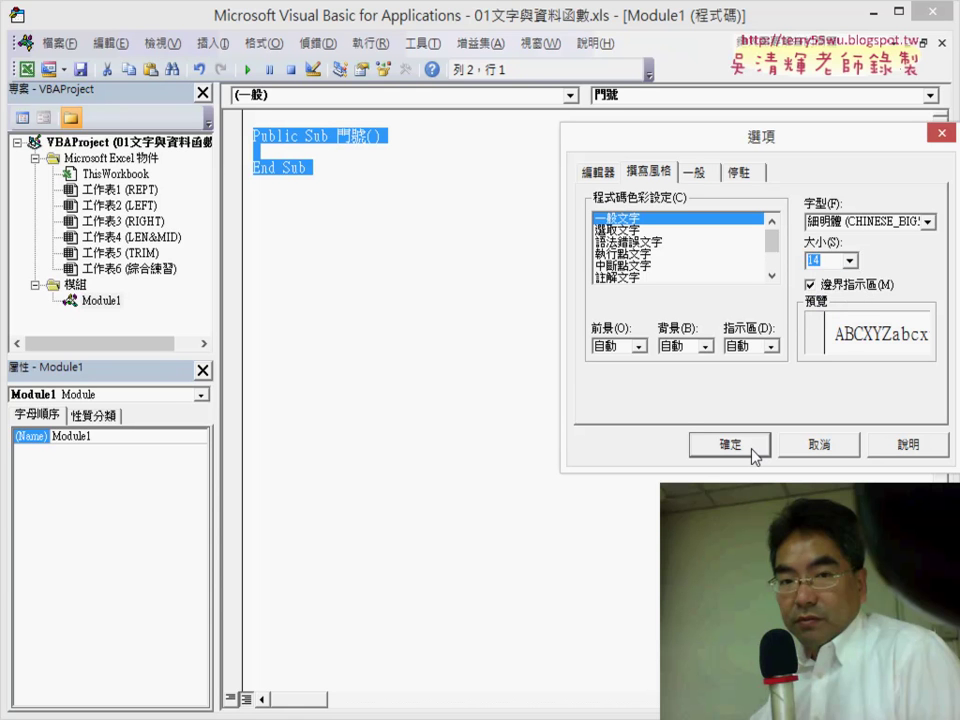
pyautogui.click(850, 261)
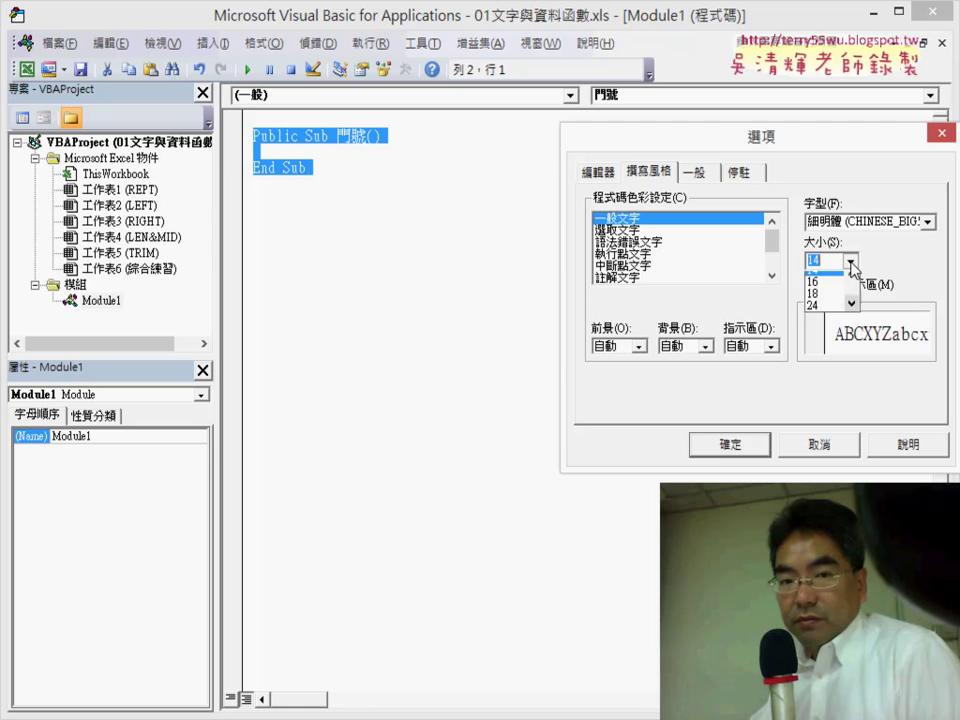
pyautogui.click(818, 288)
pyautogui.click(730, 443)
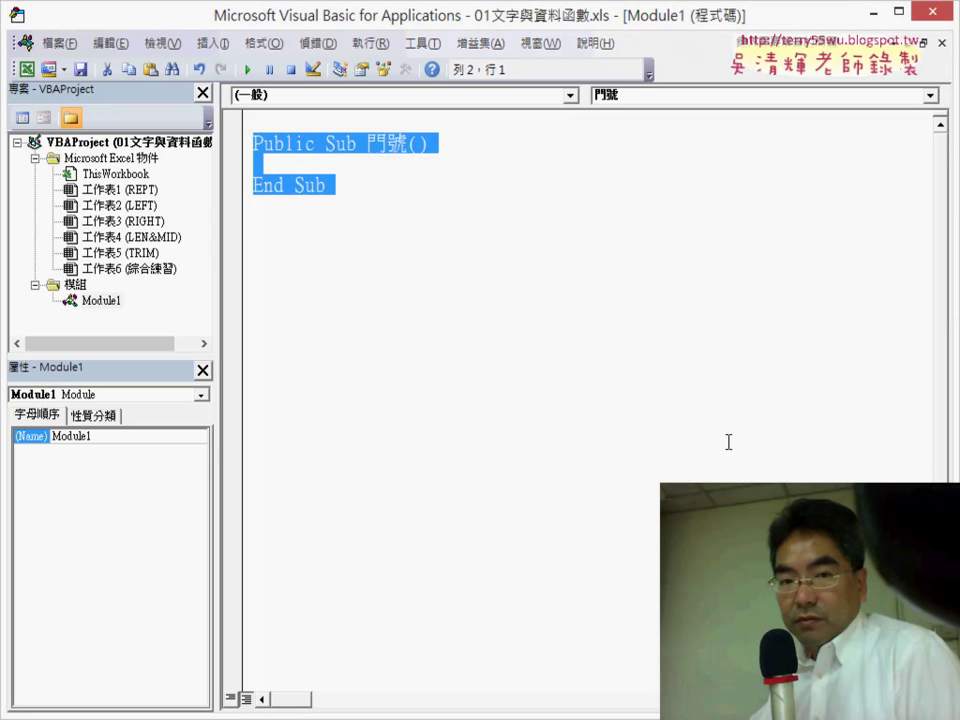
pyautogui.click(701, 424)
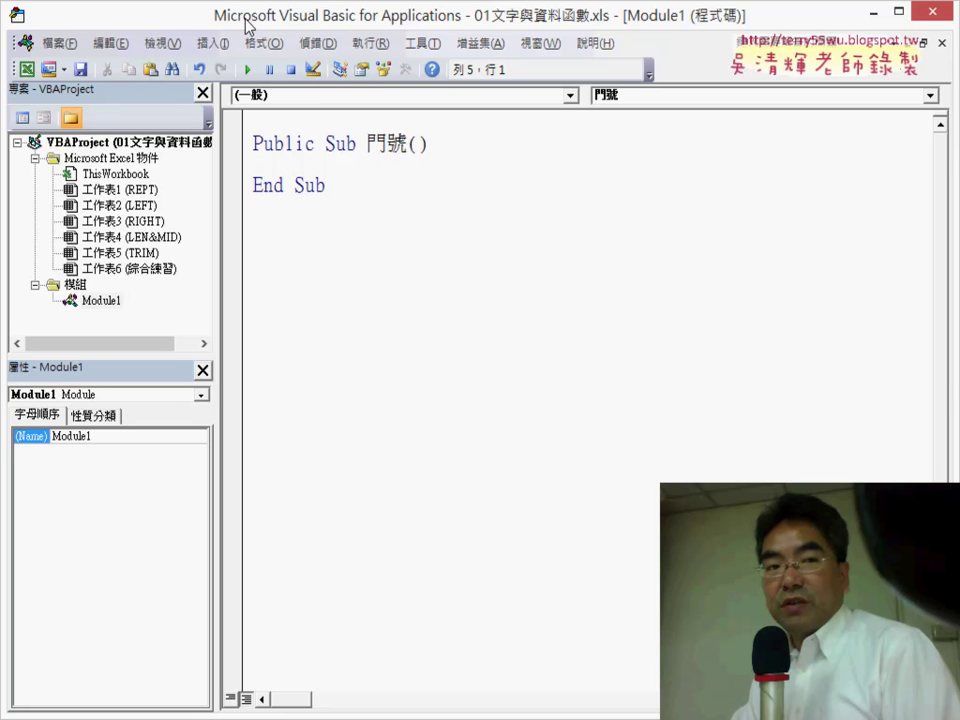
# Step: Restore and resize the VBA editor window, moving it aside so the 綜合練習 worksheet is visible
pyautogui.moveTo(246, 26)
pyautogui.mouseDown()
pyautogui.moveTo(268, 46)
pyautogui.moveTo(240, 37)
pyautogui.mouseUp()
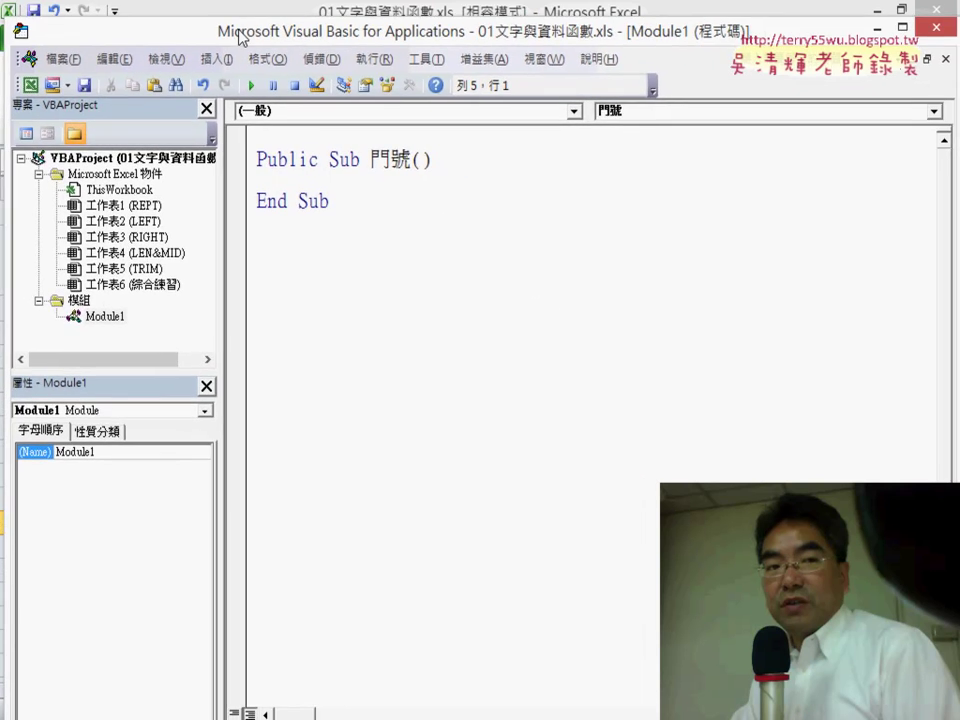
pyautogui.moveTo(27, 35)
pyautogui.mouseDown()
pyautogui.moveTo(72, 34)
pyautogui.moveTo(261, 147)
pyautogui.mouseUp()
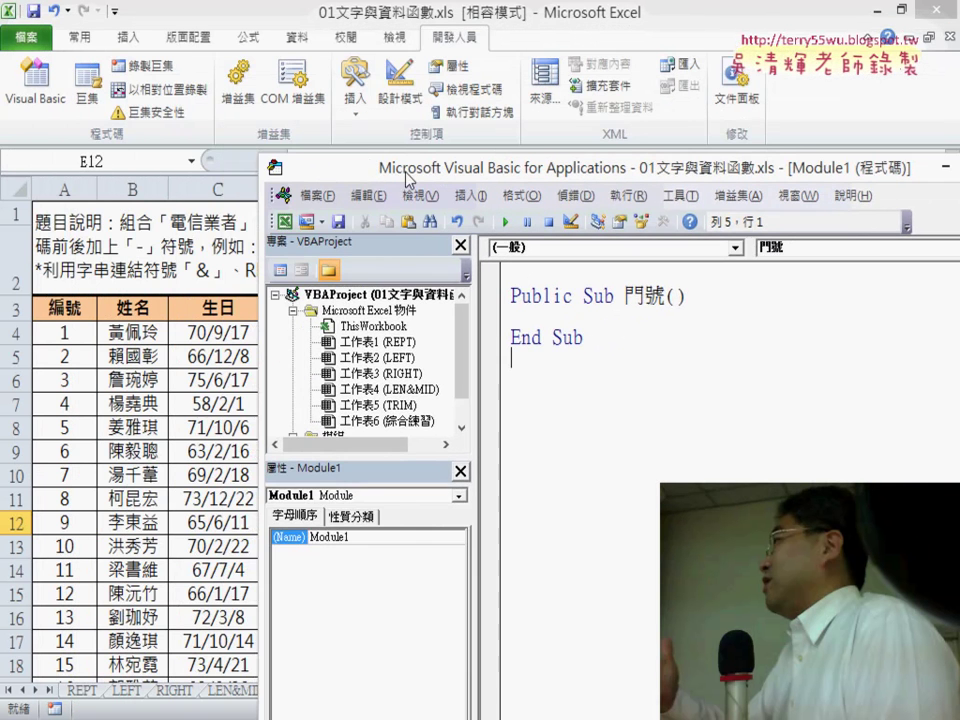
pyautogui.moveTo(405, 163)
pyautogui.mouseDown()
pyautogui.moveTo(161, 73)
pyautogui.moveTo(200, 88)
pyautogui.mouseUp()
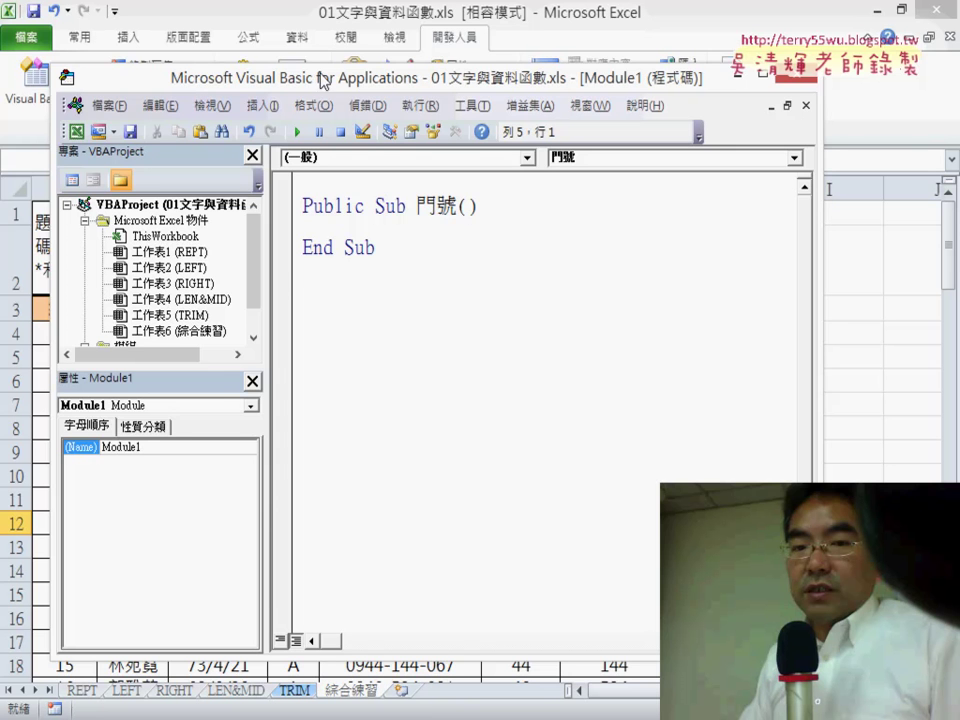
pyautogui.moveTo(322, 80)
pyautogui.mouseDown()
pyautogui.moveTo(932, 116)
pyautogui.moveTo(879, 104)
pyautogui.mouseUp()
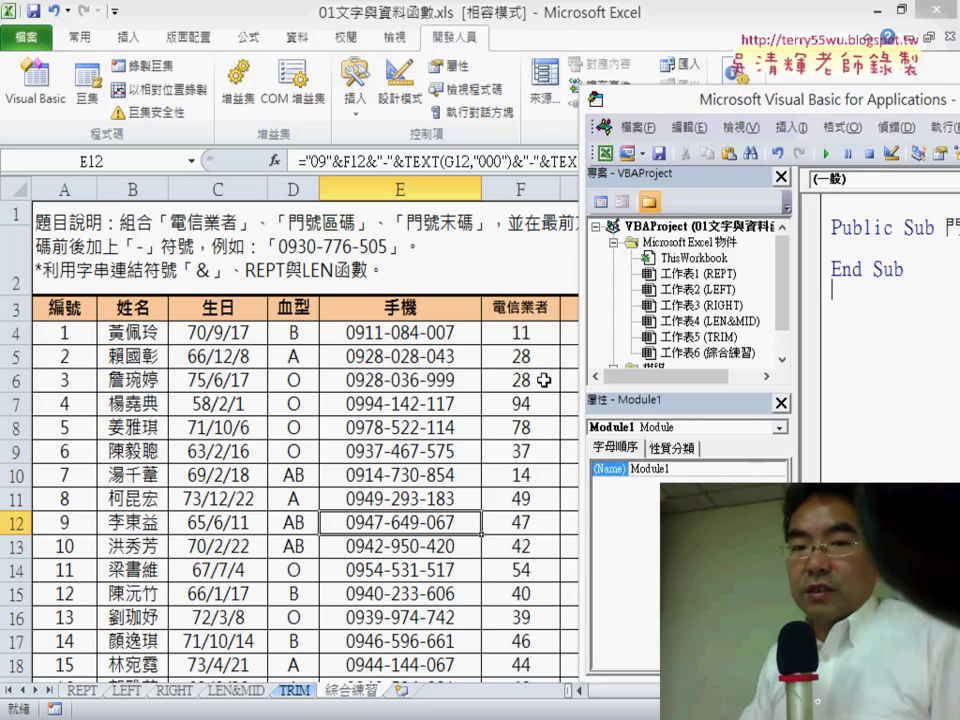
# Step: Delete the formulas in E4:E103 of the 手機 column, then reopen the VBA editor and move it left
pyautogui.click(410, 332)
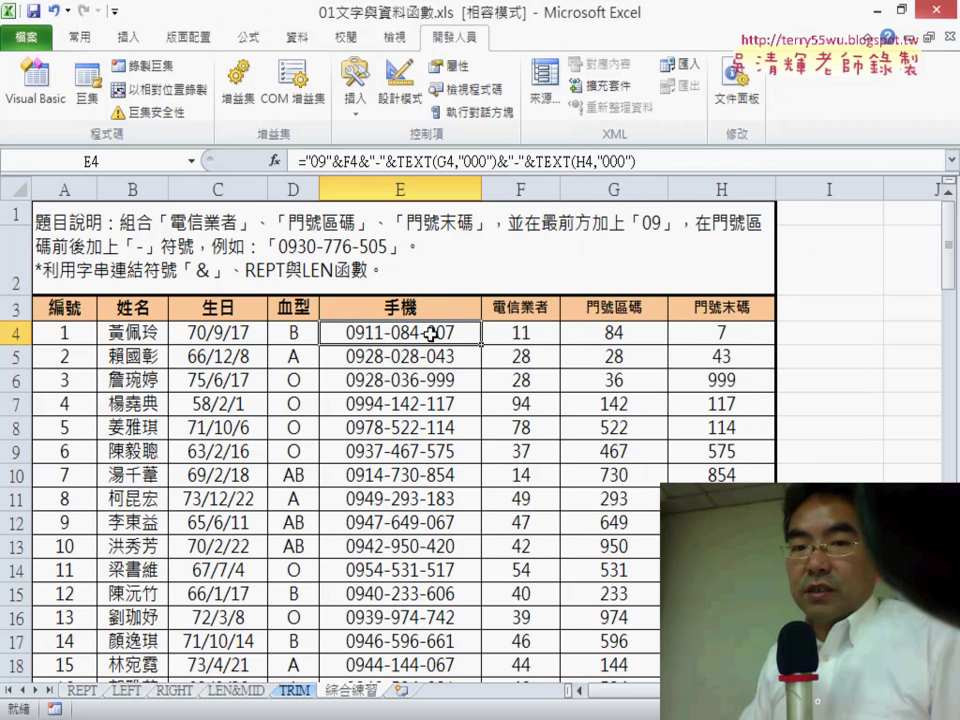
pyautogui.hotkey('ctrl', 'shift', 'Down')
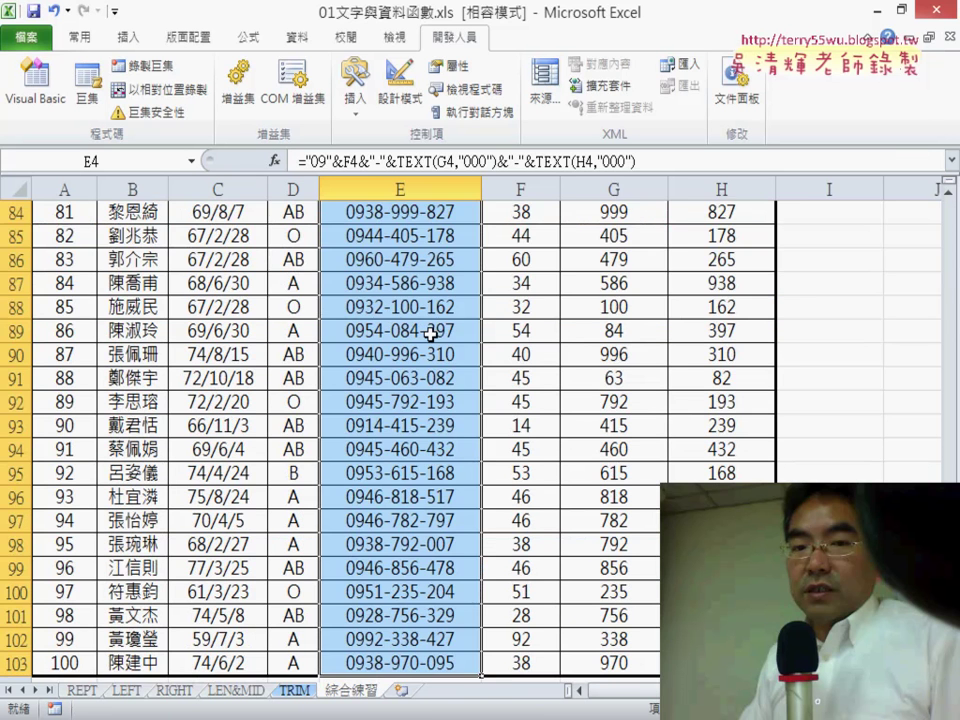
pyautogui.press('Delete')
pyautogui.click(430, 334)
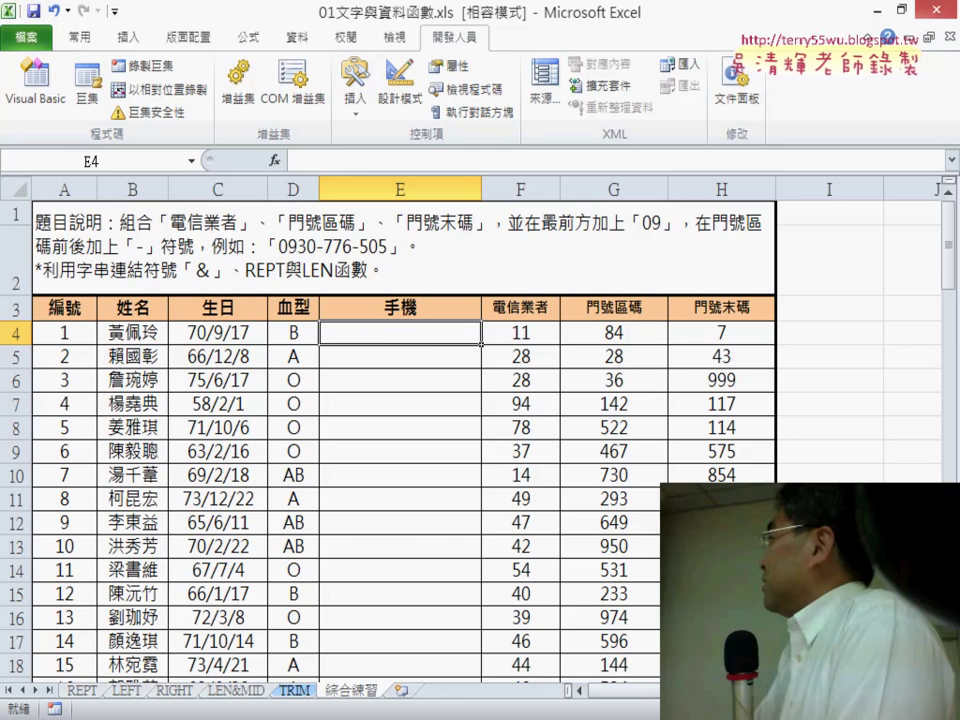
pyautogui.click(484, 621)
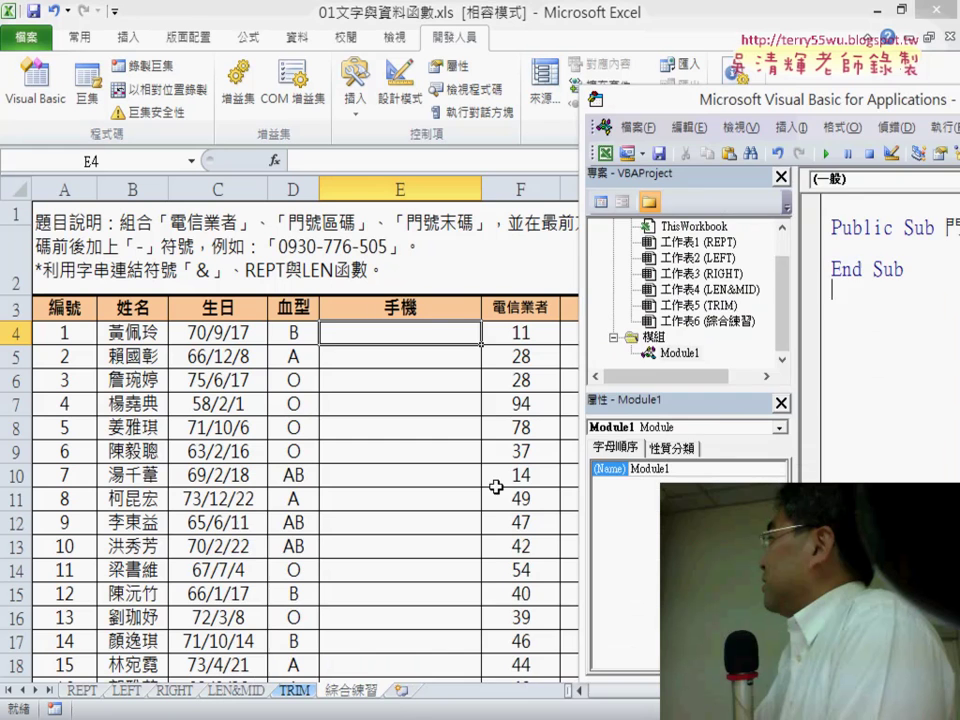
pyautogui.moveTo(741, 107)
pyautogui.mouseDown()
pyautogui.moveTo(388, 103)
pyautogui.moveTo(226, 376)
pyautogui.mouseUp()
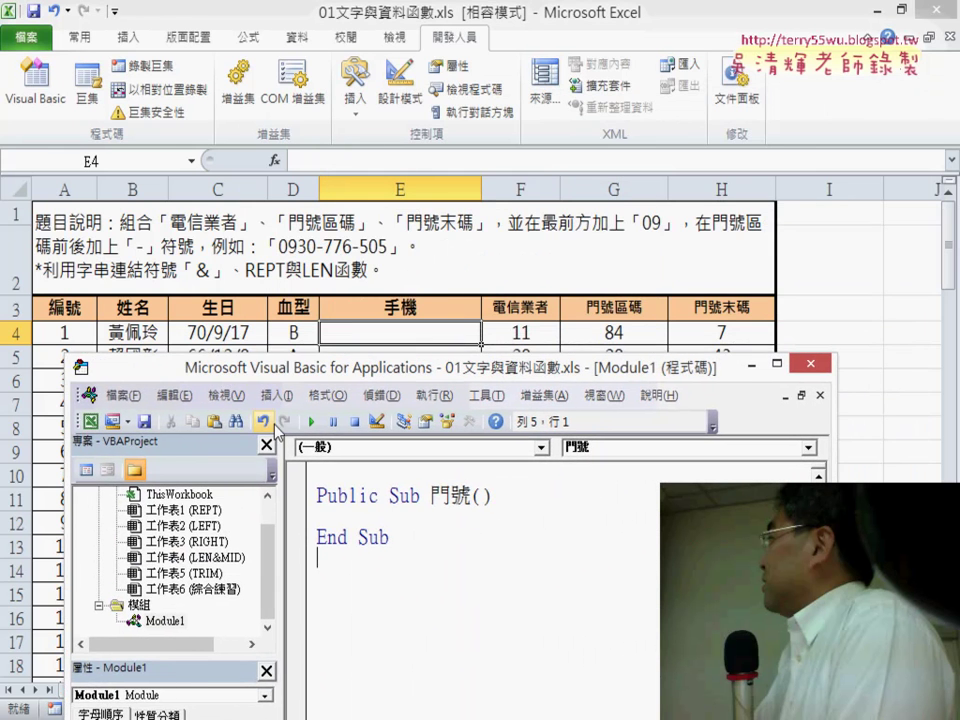
pyautogui.click(440, 514)
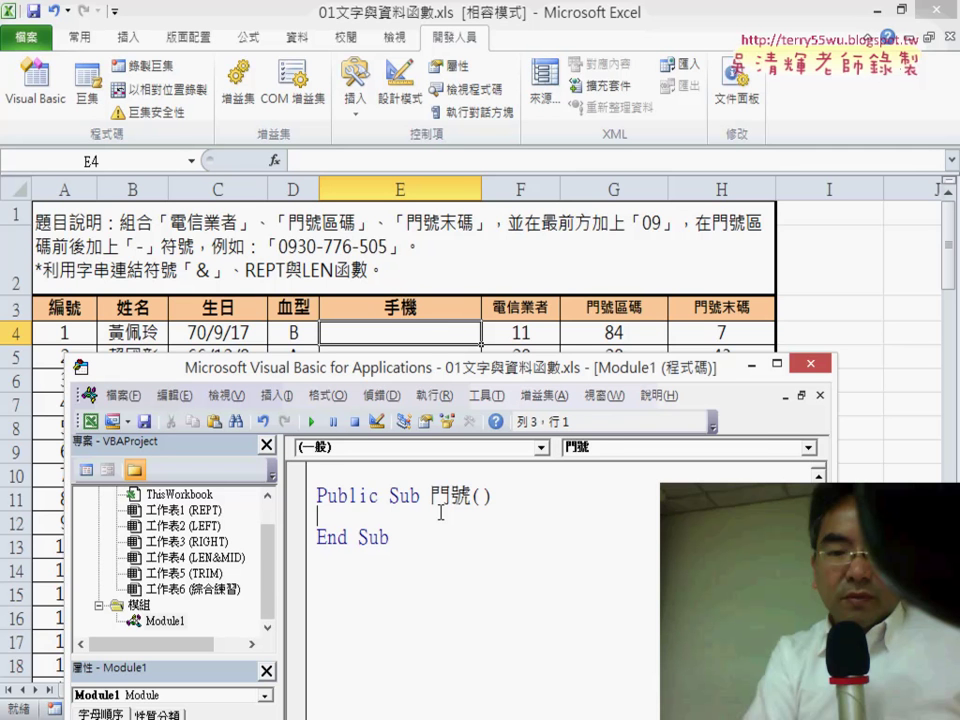
# Step: Write the indented first statement cells(4,"E")= in 門號, correcting the column 5 to "E"
pyautogui.press('Tab')
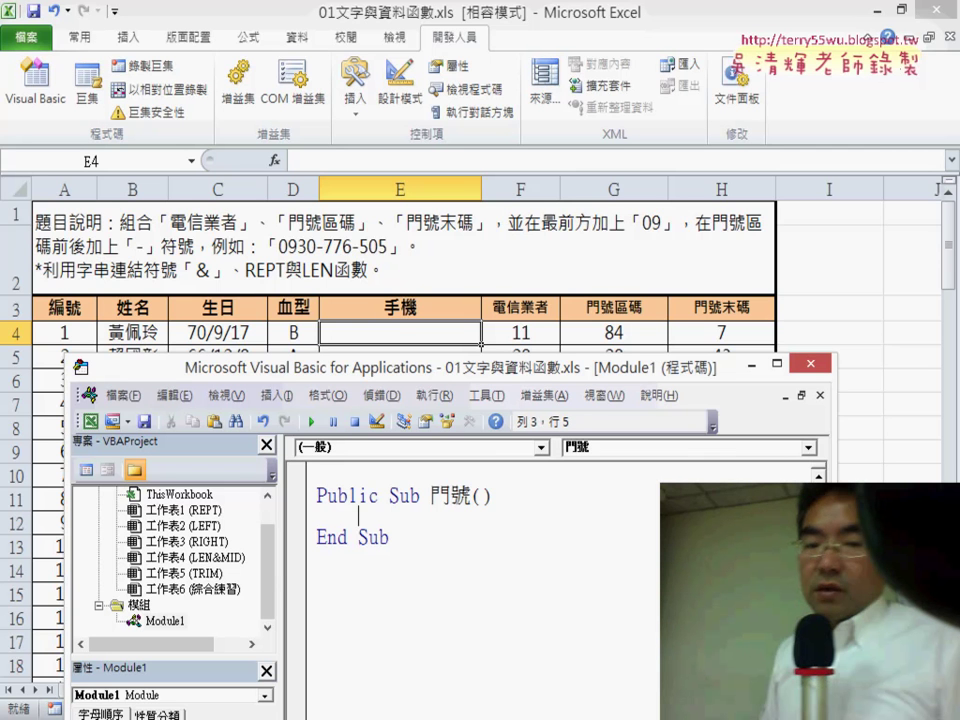
pyautogui.write('ㄒ')
pyautogui.write('一')
pyautogui.press('BackSpace')
pyautogui.press('BackSpace')
pyautogui.write('ce')
pyautogui.write('lls')
pyautogui.write('(')
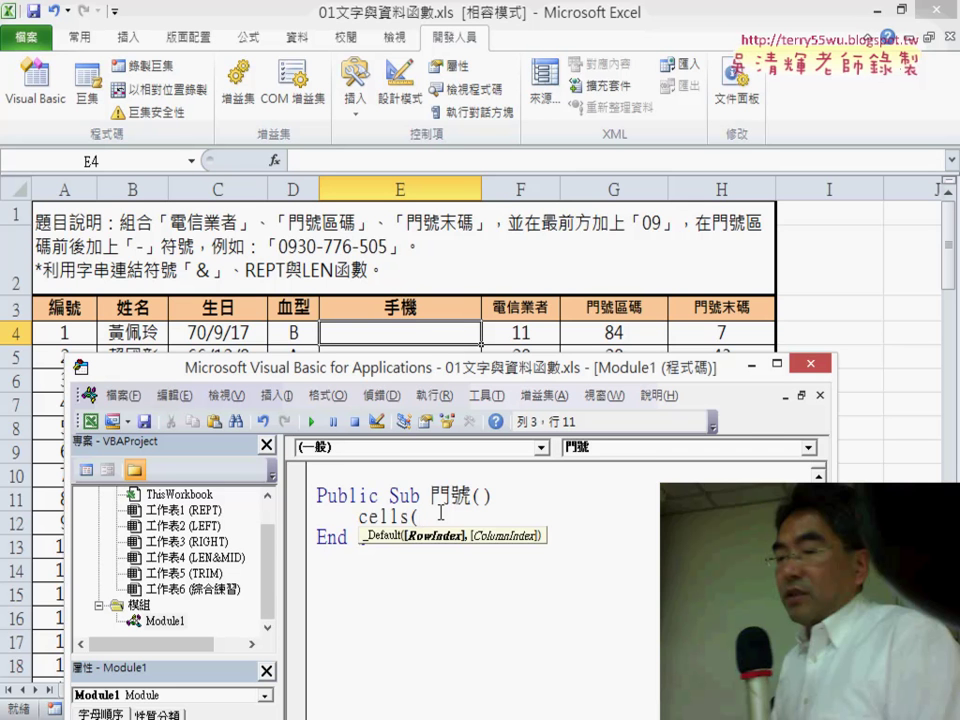
pyautogui.write('4,')
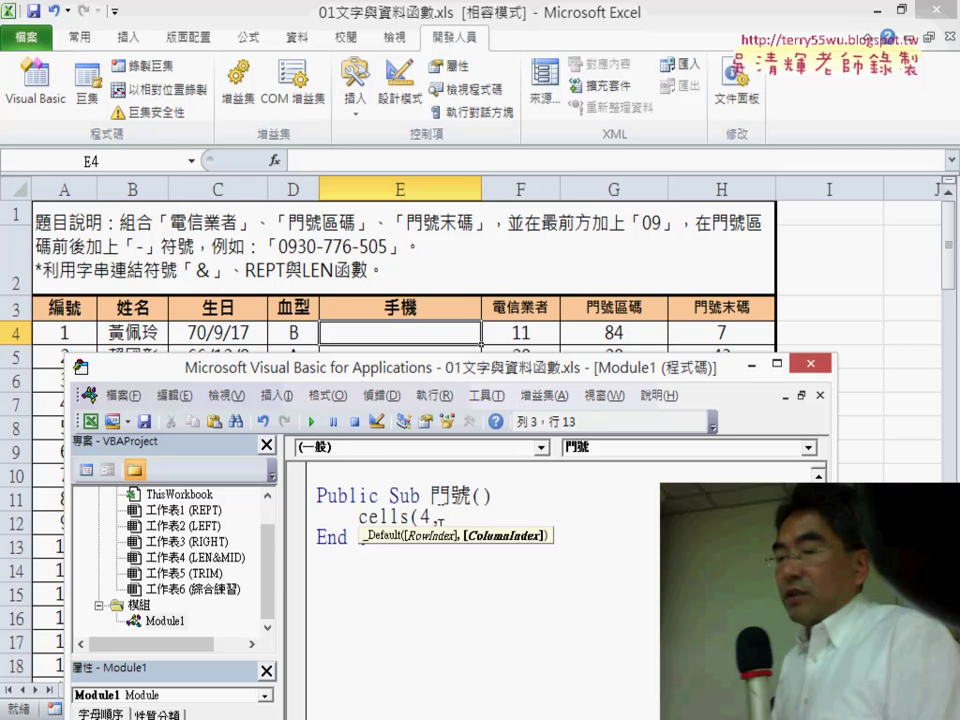
pyautogui.write('5')
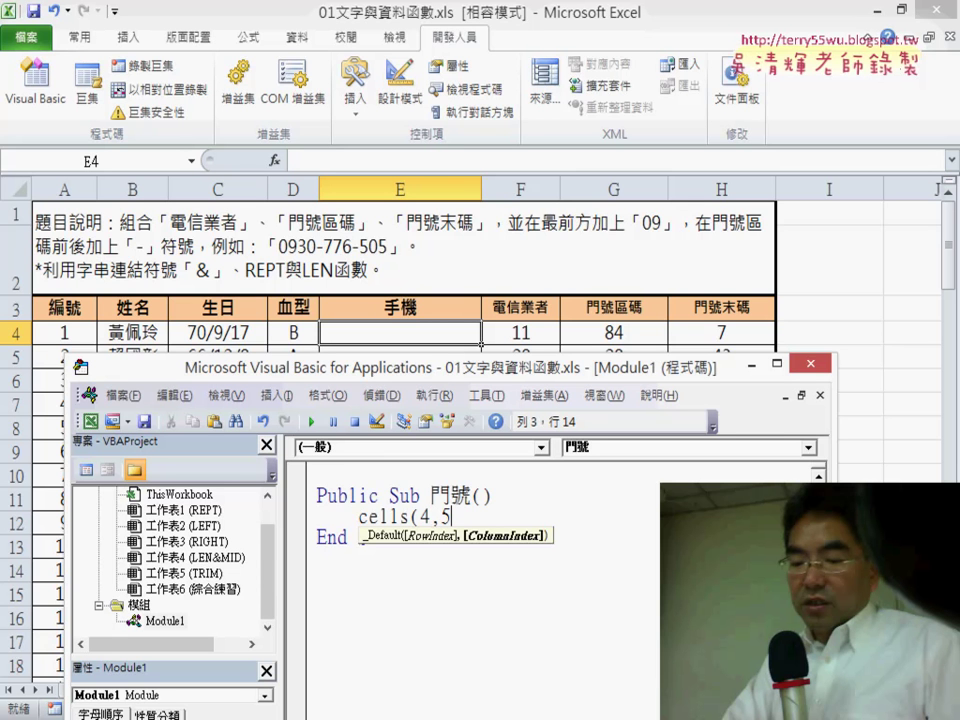
pyautogui.press('BackSpace')
pyautogui.write('"E')
pyautogui.write('"')
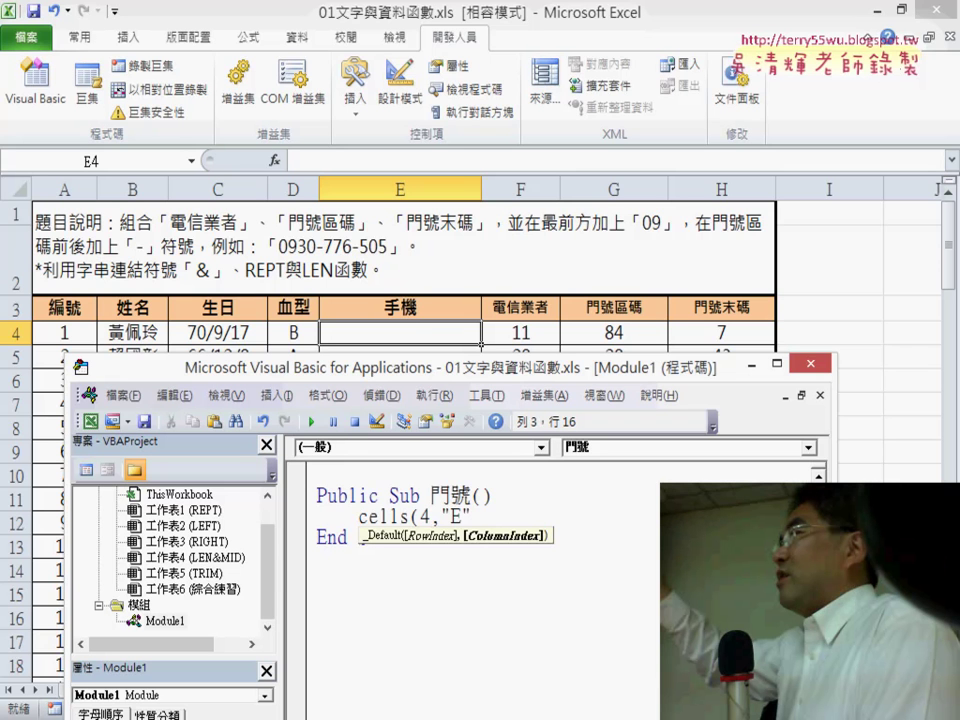
pyautogui.write(')')
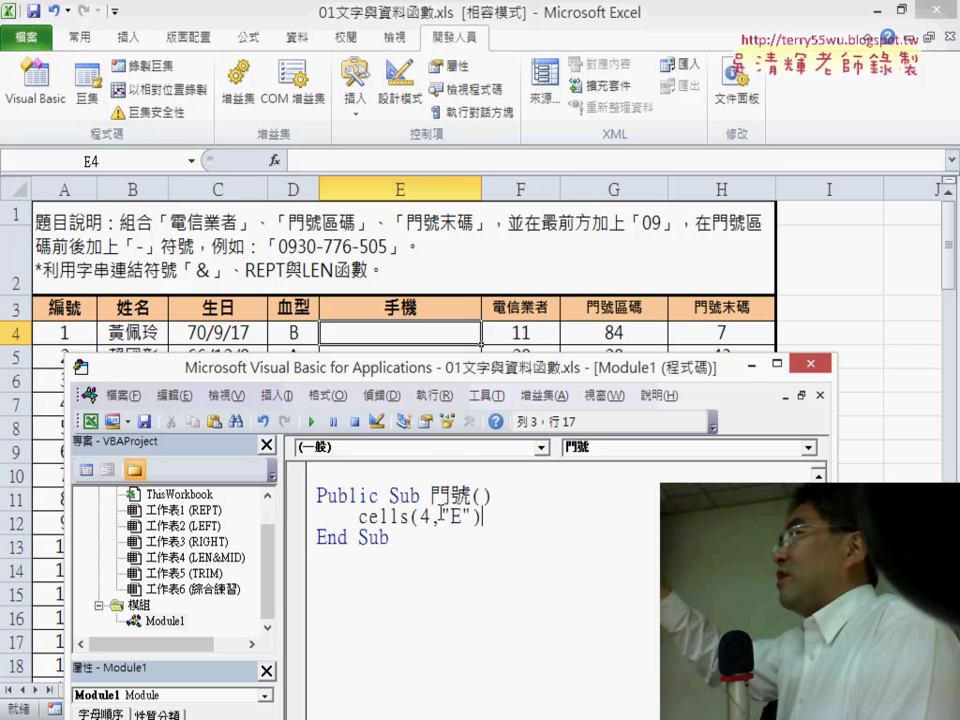
pyautogui.write('=')
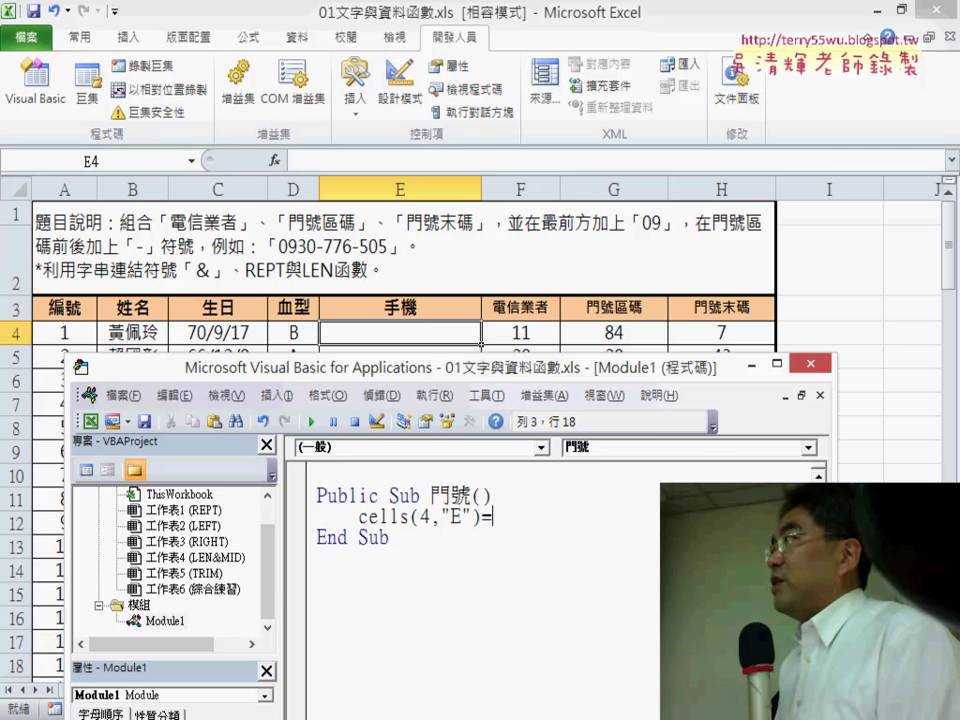
# Step: Complete the statement as cells(4,"E")="09" & cells(4,"F") by copying the reference and changing E to F
pyautogui.write('"09')
pyautogui.write('"')
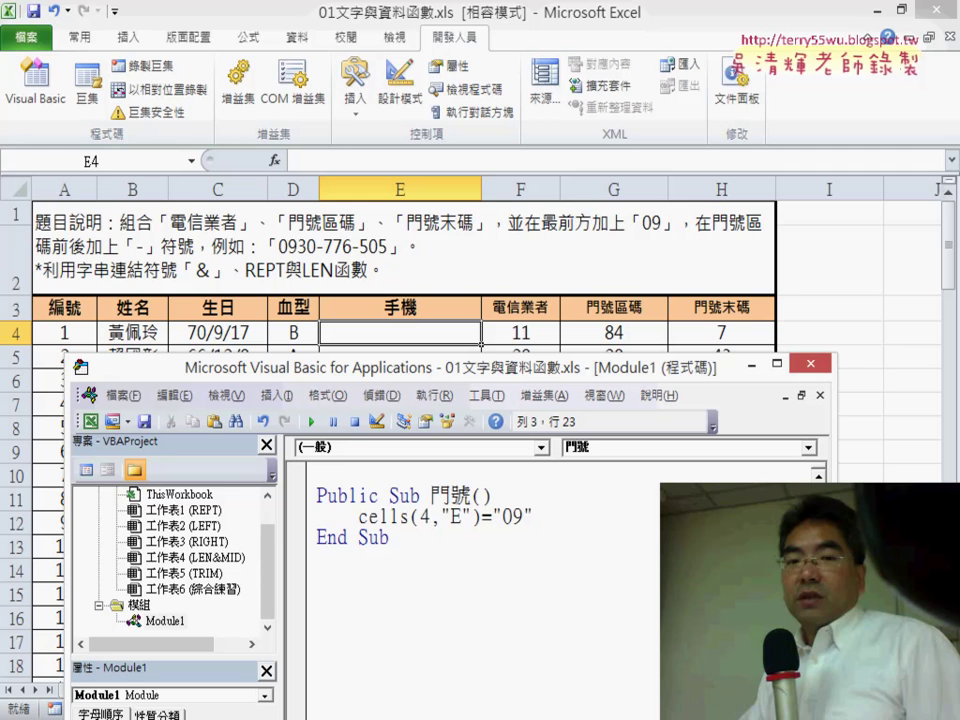
pyautogui.write('&')
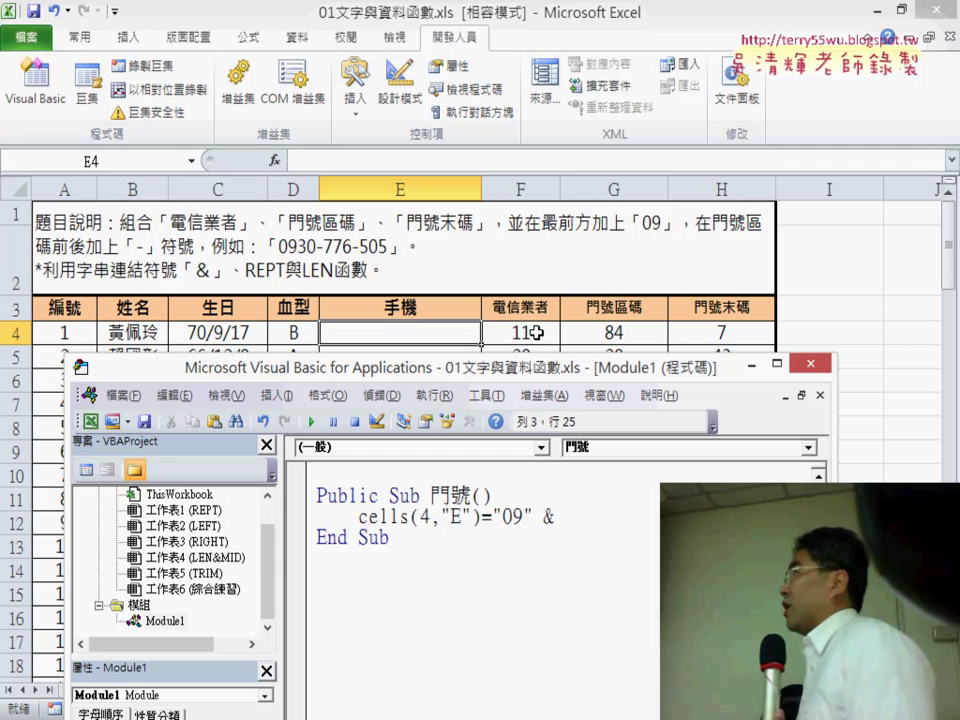
pyautogui.moveTo(358, 517); pyautogui.dragTo(481, 519)
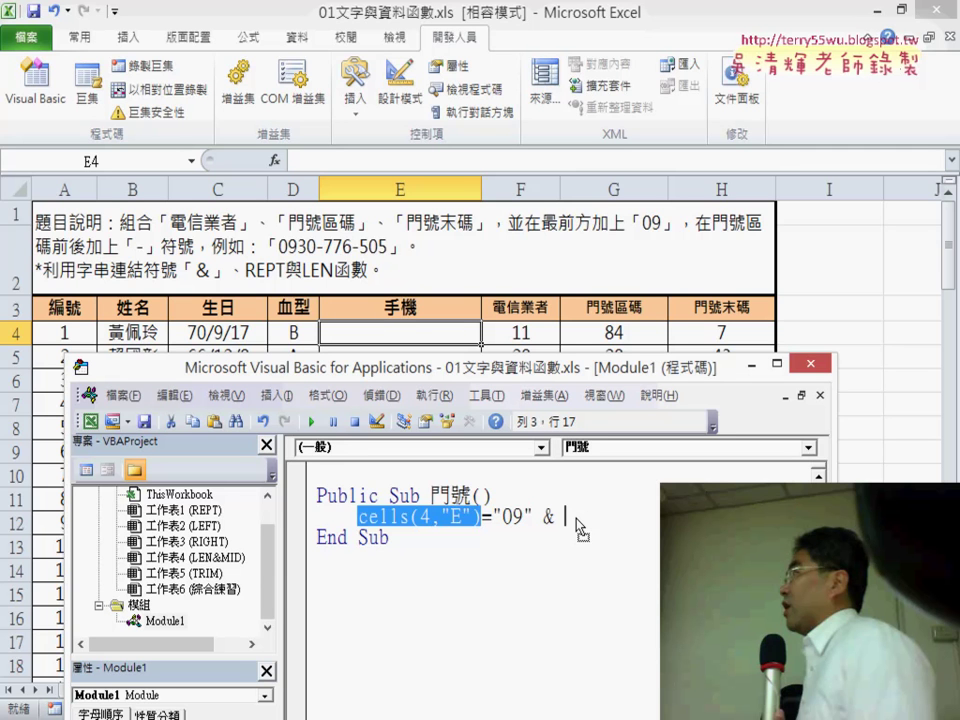
pyautogui.moveTo(578, 528); pyautogui.dragTo(566, 518)
pyautogui.write('cells(4,"')
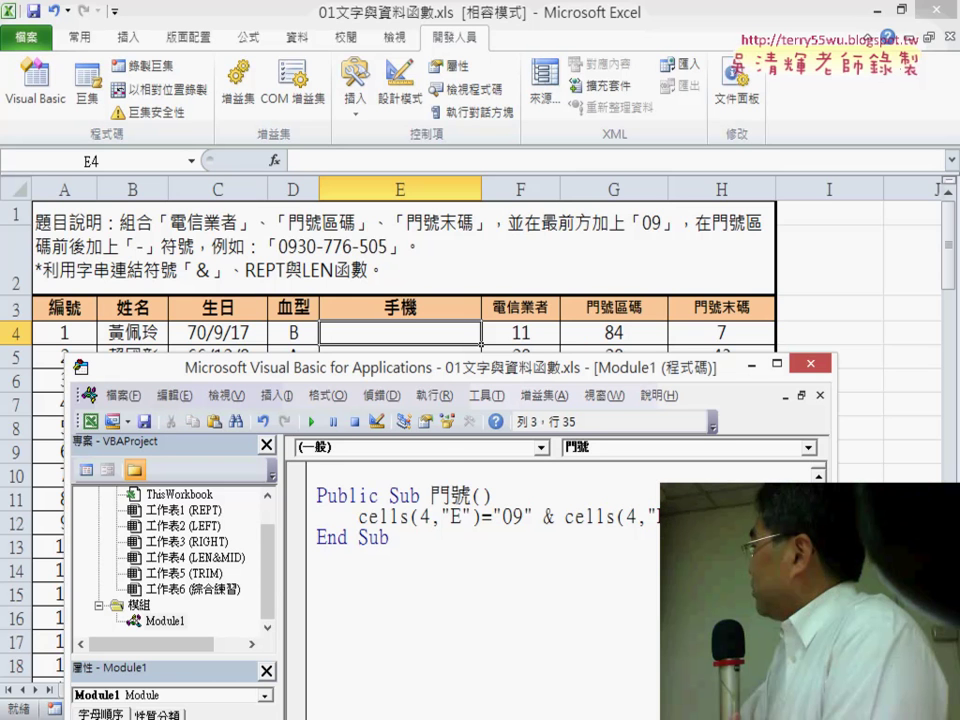
pyautogui.moveTo(584, 371)
pyautogui.mouseDown()
pyautogui.moveTo(580, 342)
pyautogui.moveTo(568, 366)
pyautogui.mouseUp()
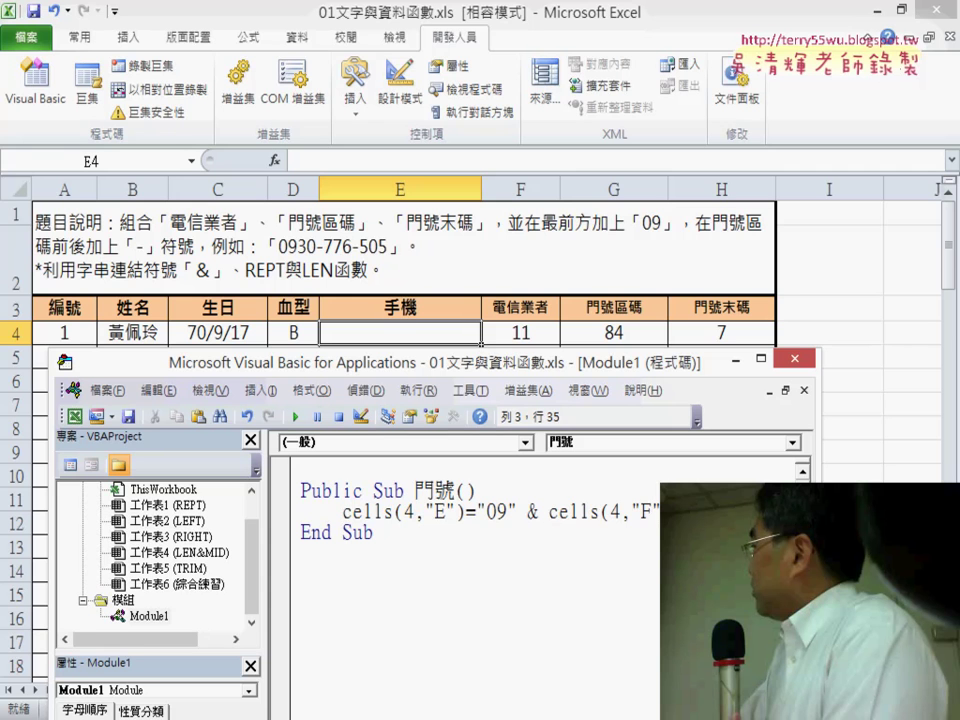
pyautogui.hotkey('shift', 'Left')
pyautogui.hotkey('shift', 'Left')
pyautogui.hotkey('shift', 'Left')
pyautogui.hotkey('shift', 'Left')
pyautogui.hotkey('shift', 'Left')
pyautogui.hotkey('shift', 'Left')
pyautogui.hotkey('shift', 'Left')
pyautogui.hotkey('shift', 'Left')
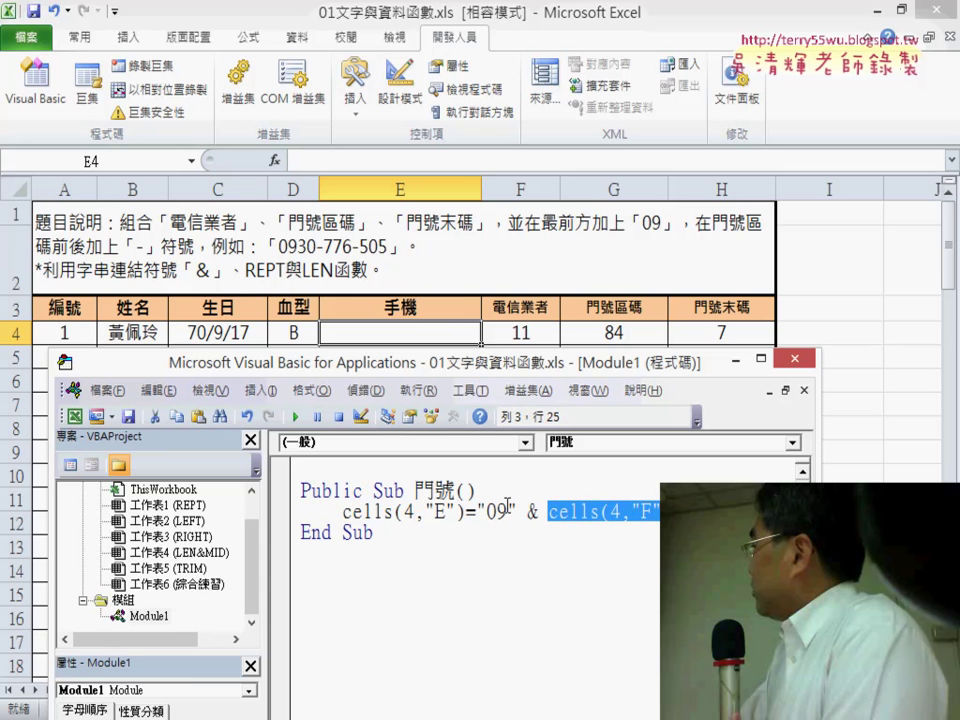
pyautogui.moveTo(476, 511); pyautogui.dragTo(519, 511)
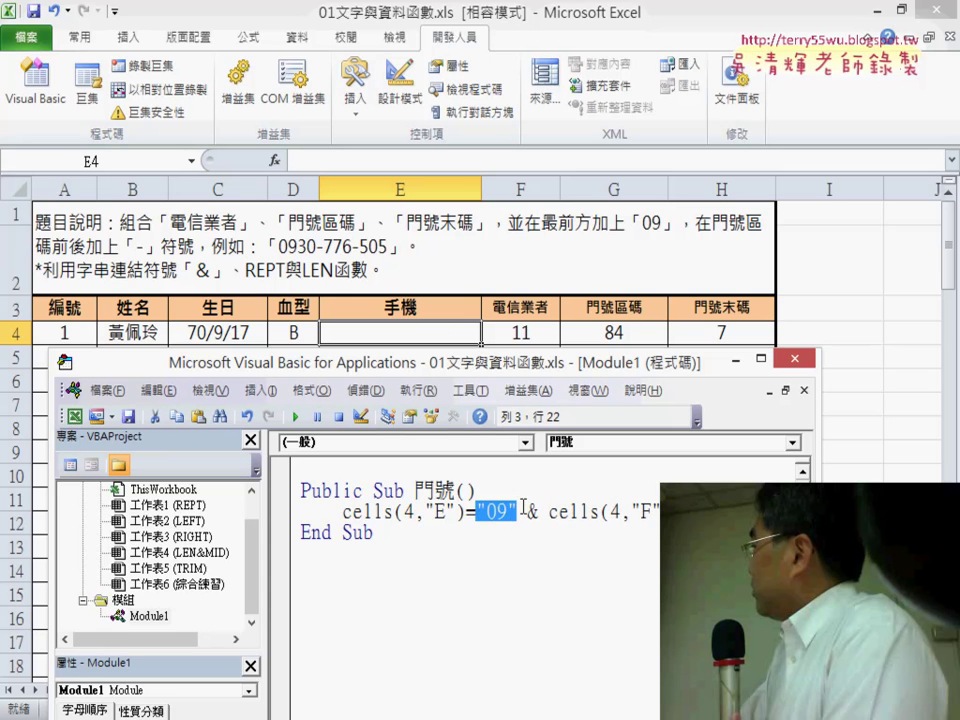
pyautogui.hotkey('shift', 'Right')
pyautogui.hotkey('shift', 'Right')
pyautogui.hotkey('shift', 'Right')
pyautogui.hotkey('shift', 'Right')
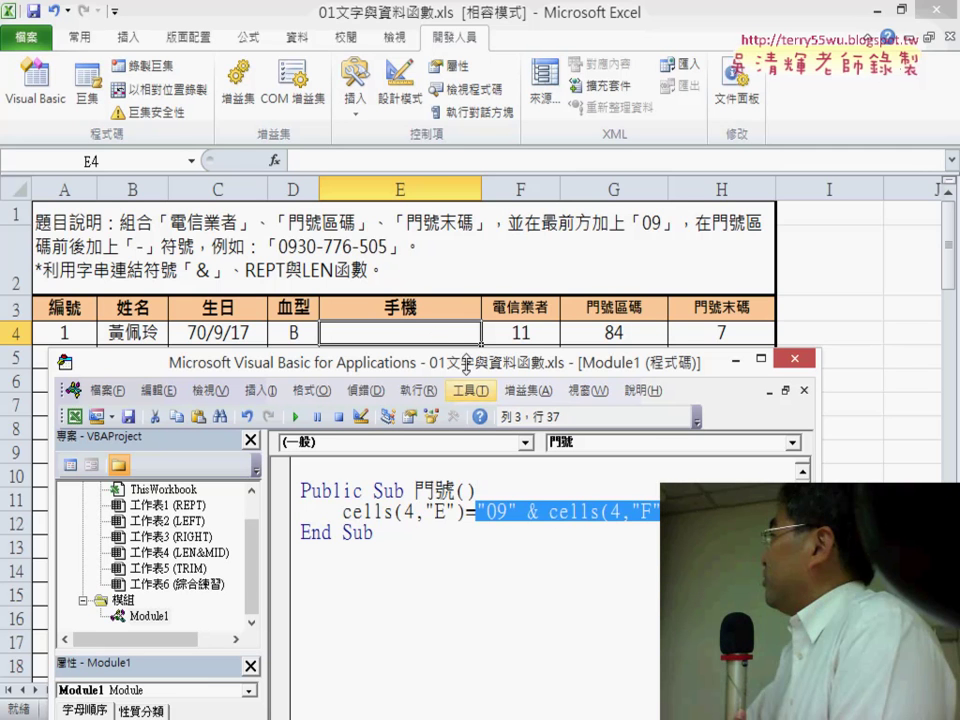
pyautogui.click(416, 512)
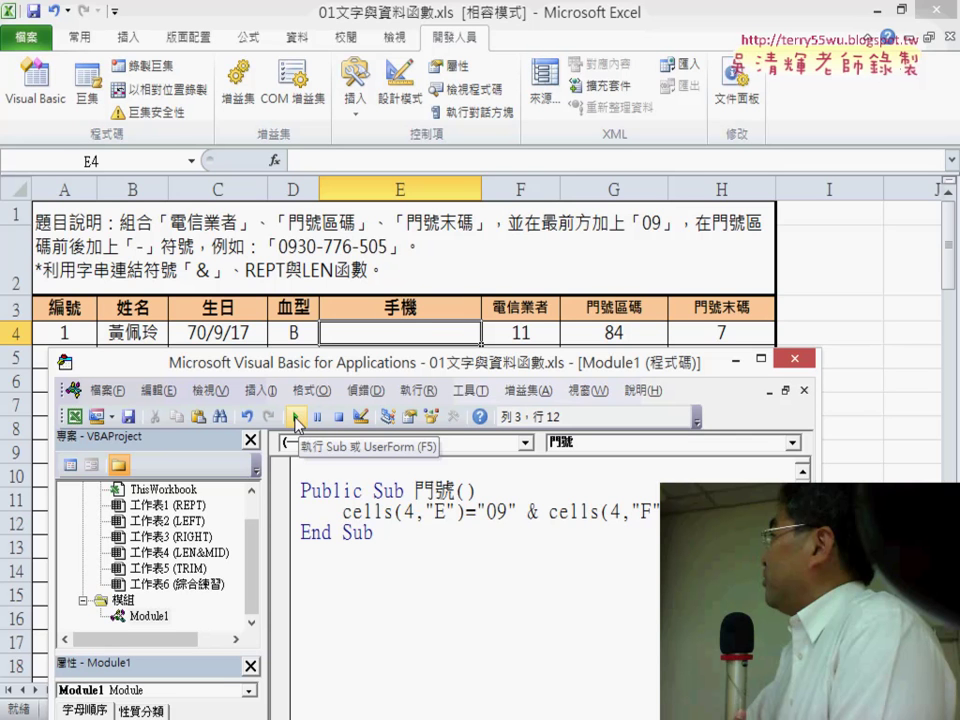
# Step: Run the 門號 macro with F5 so cell E4 displays 0911-
pyautogui.click(296, 418)
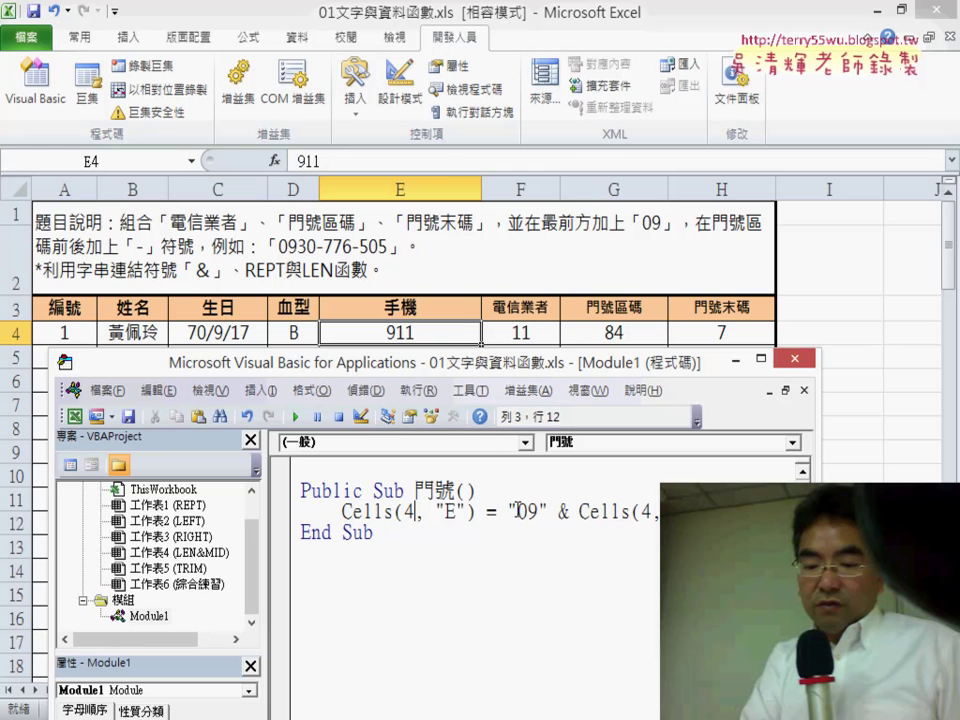
pyautogui.moveTo(515, 511); pyautogui.dragTo(610, 512)
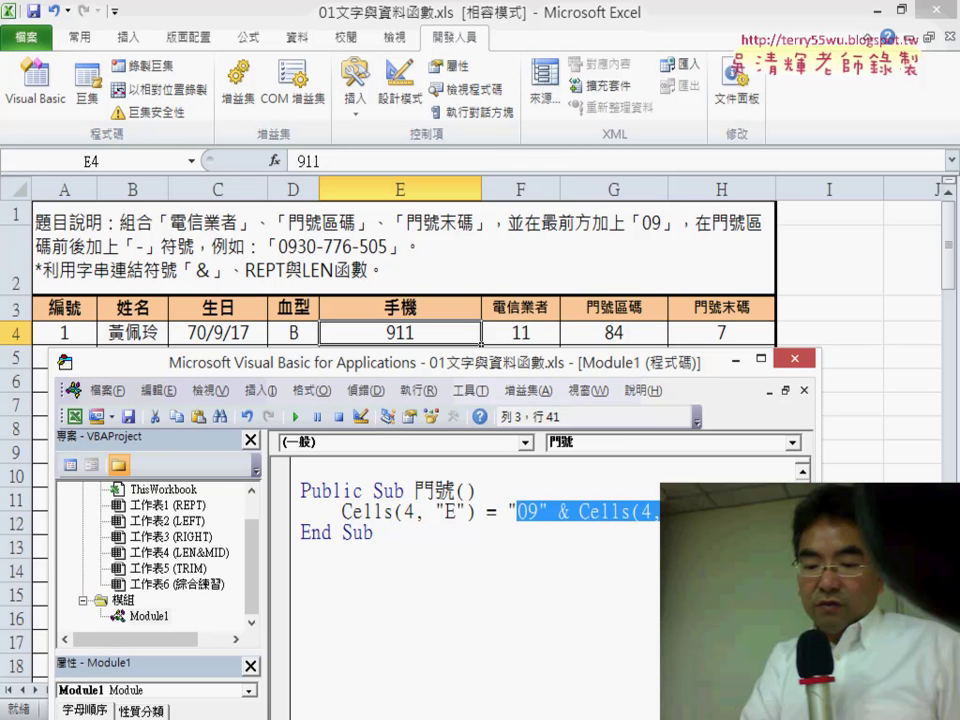
pyautogui.press('Right')
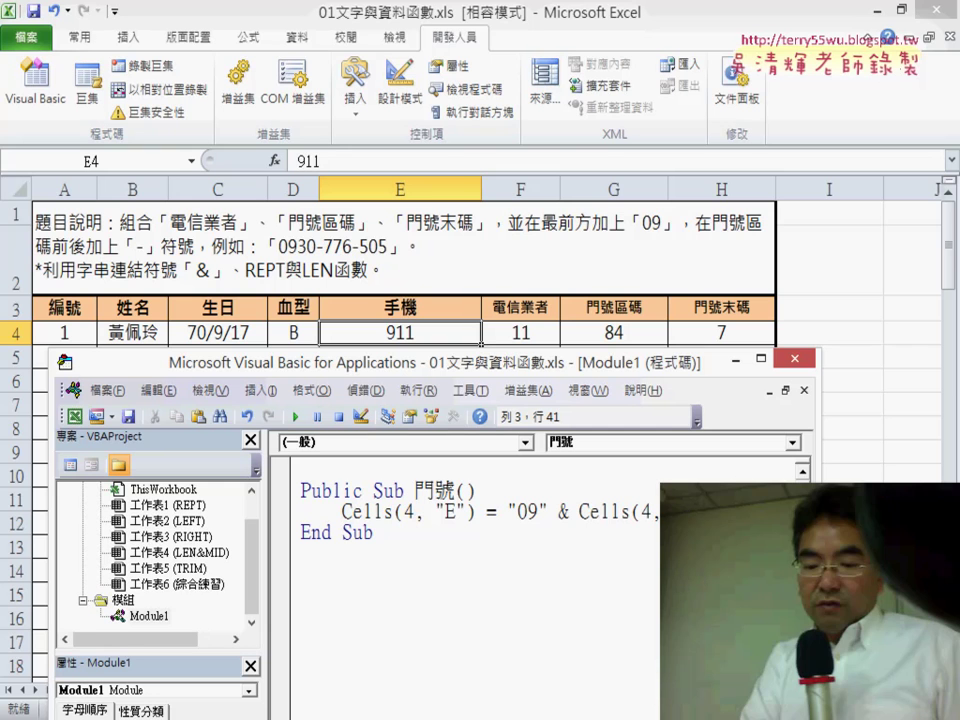
pyautogui.press('Right')
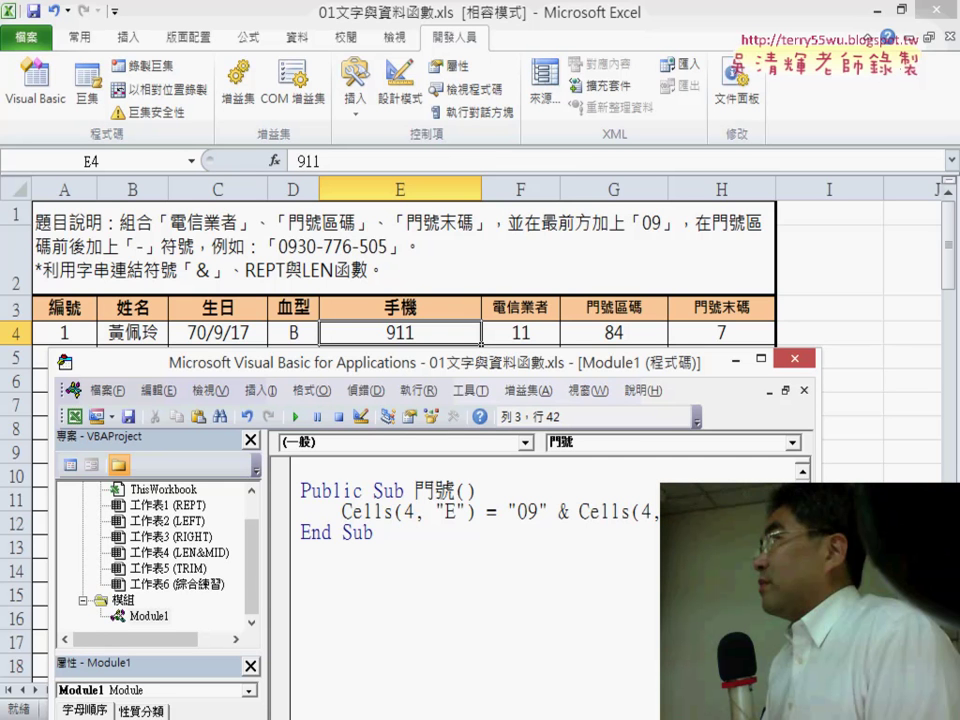
pyautogui.press('Right')
pyautogui.press('Right')
pyautogui.press('Right')
pyautogui.press('Right')
pyautogui.click(492, 511)
pyautogui.press('F5')
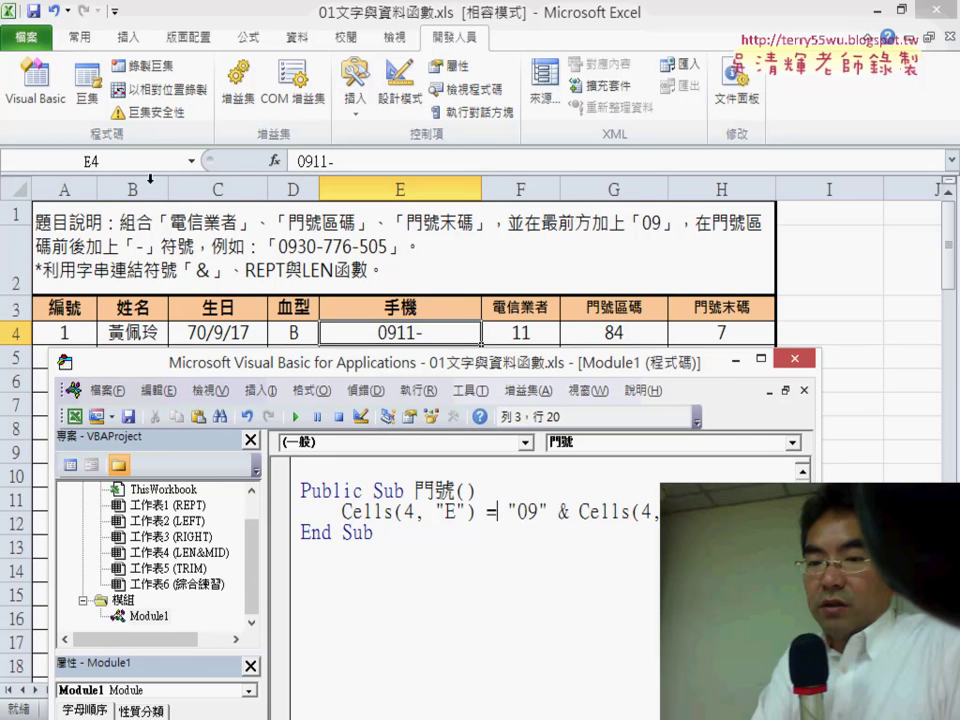
# Step: Widen the VBA window and append & "-" & Format(Cells(4, "G"), "000") to the Cells line
pyautogui.moveTo(366, 363); pyautogui.dragTo(299, 366)
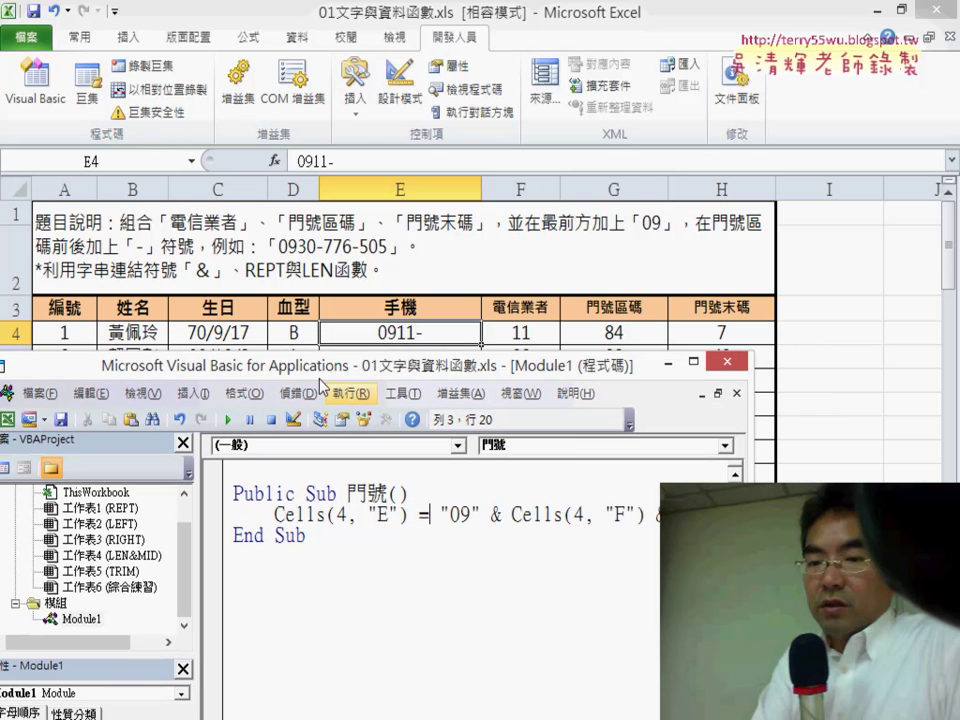
pyautogui.moveTo(748, 420); pyautogui.dragTo(942, 420)
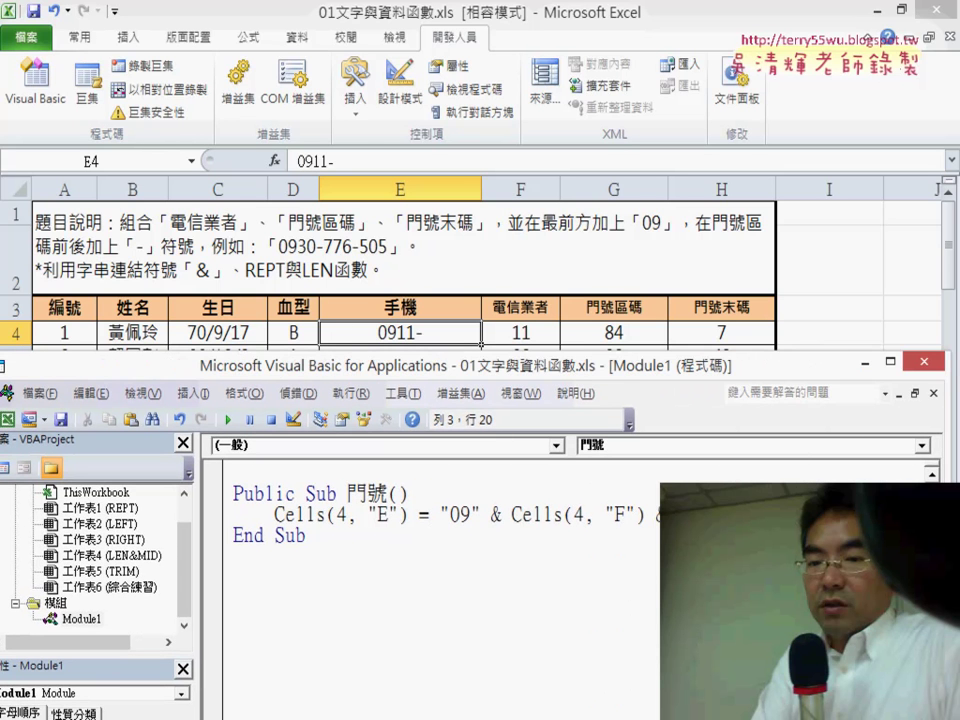
pyautogui.click(306, 536)
pyautogui.click(716, 514)
pyautogui.write('& ')
pyautogui.write('R')
pyautogui.write('EPT("')
pyautogui.write('0')
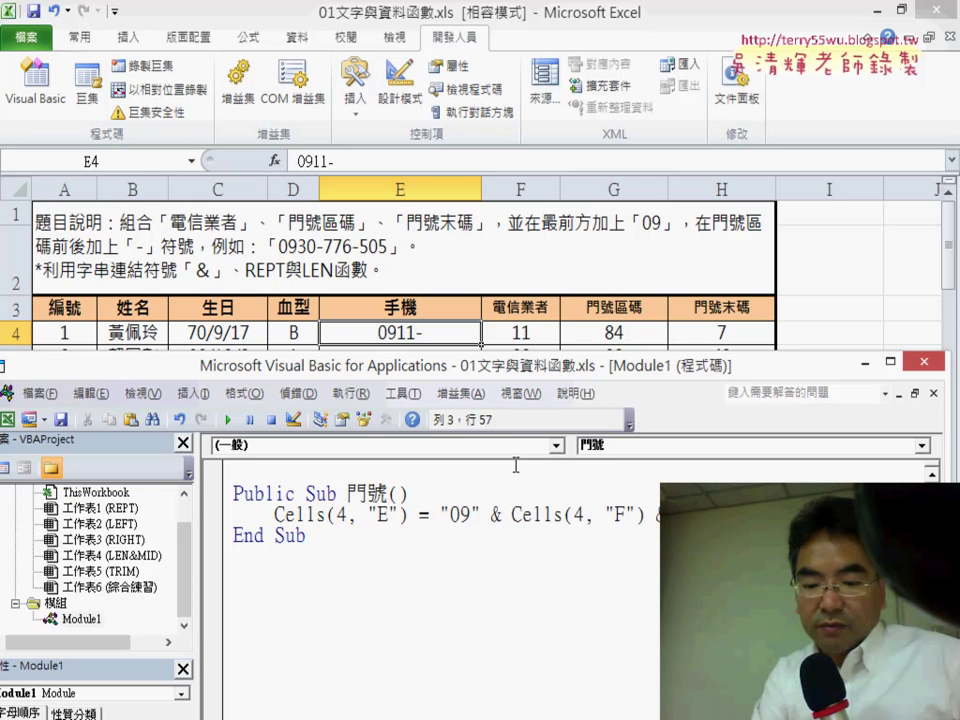
pyautogui.moveTo(512, 516); pyautogui.dragTo(644, 516)
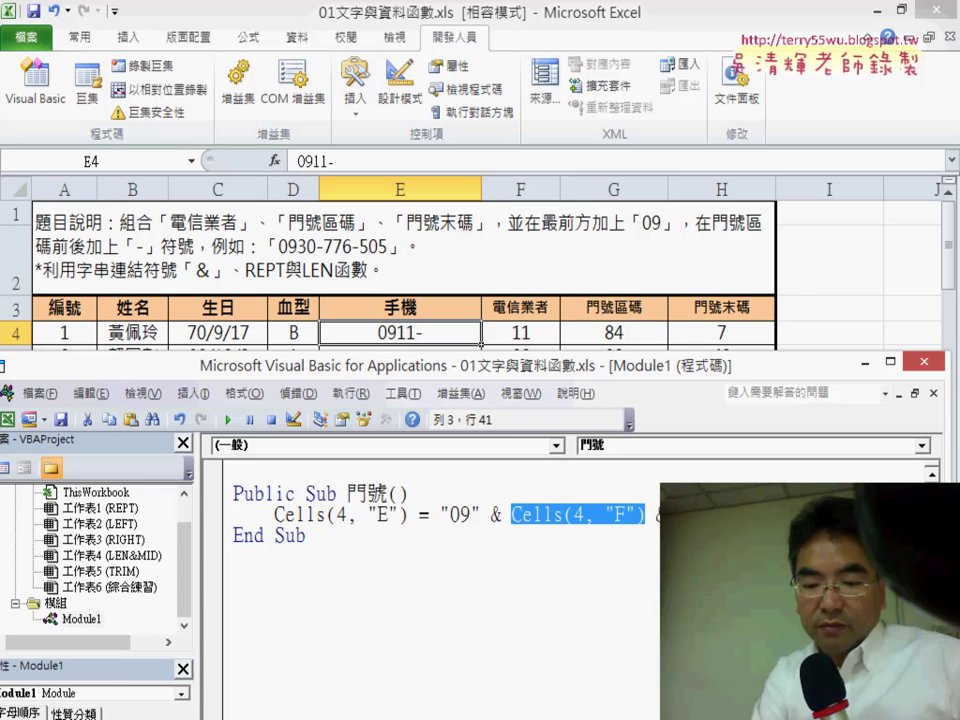
pyautogui.press('End')
pyautogui.press('Left')
pyautogui.press('Left')
pyautogui.press('Left')
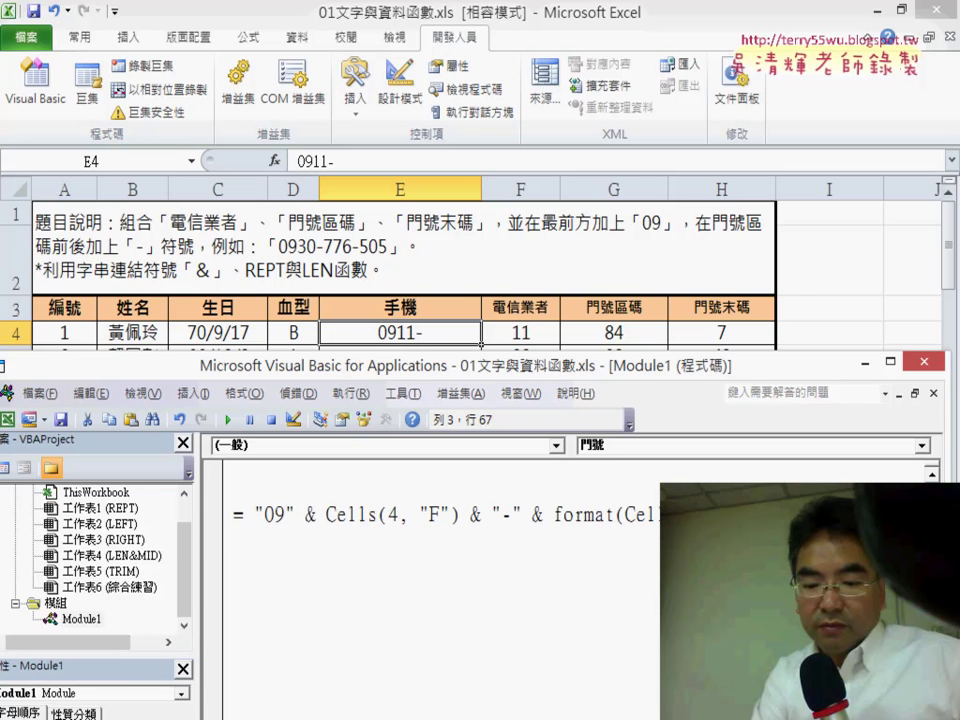
pyautogui.press('Right')
pyautogui.press('Right')
pyautogui.press('Right')
pyautogui.press('Right')
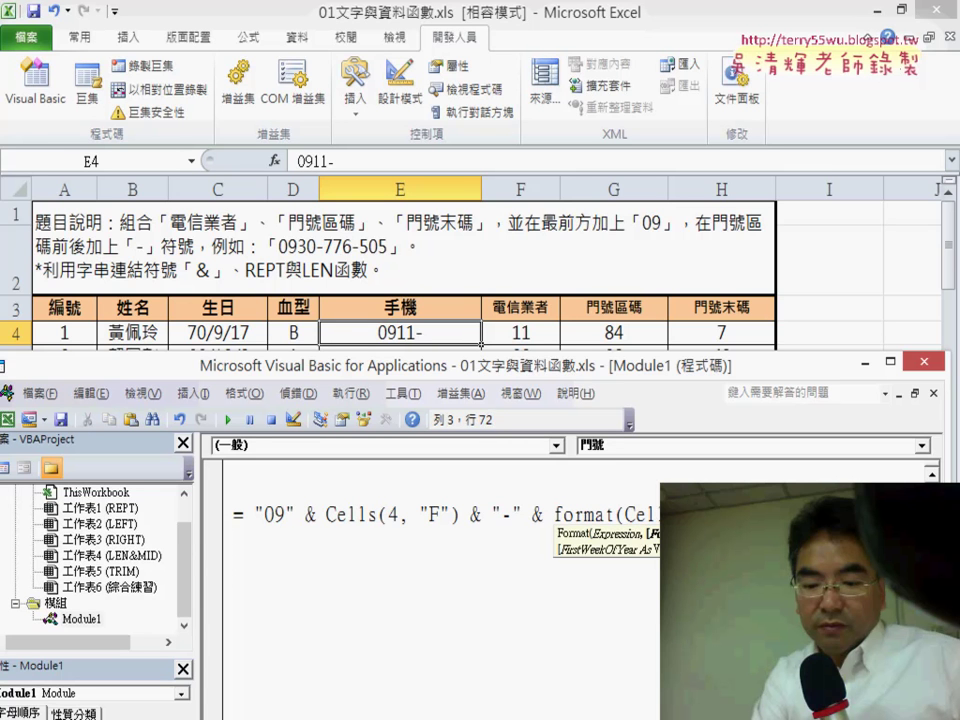
pyautogui.press('Right')
pyautogui.press('Right')
pyautogui.press('Right')
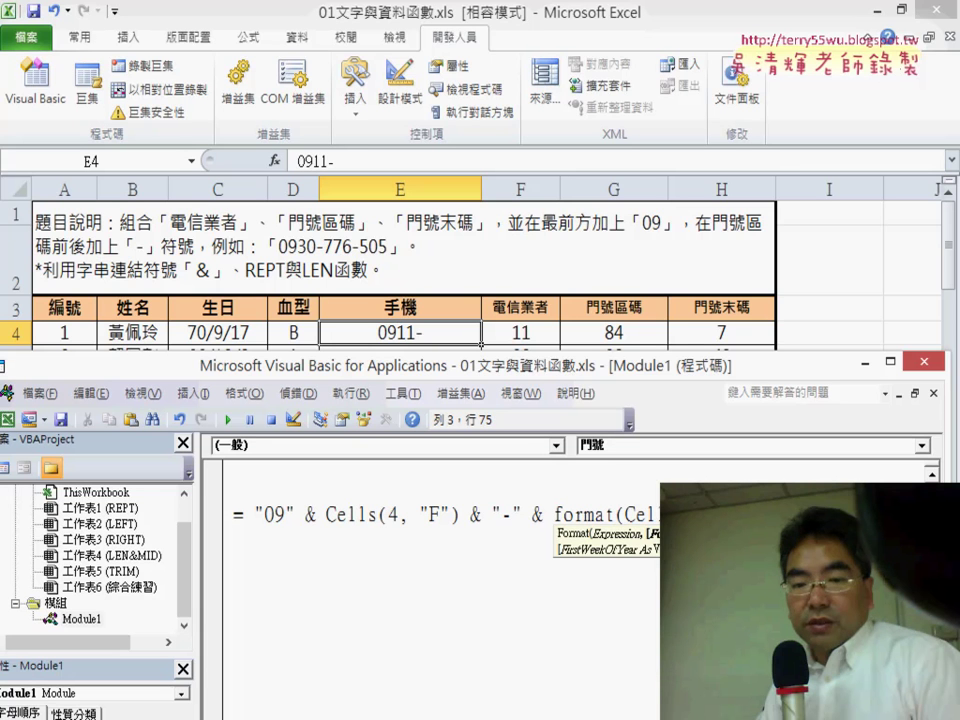
pyautogui.press('Right')
pyautogui.press('Right')
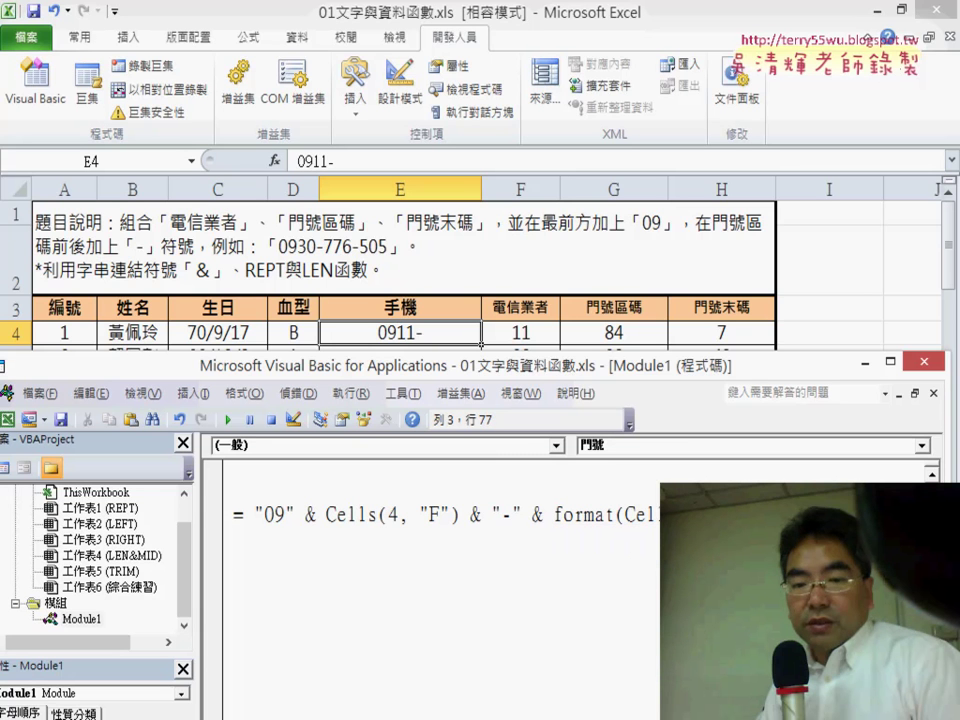
pyautogui.press('Home')
pyautogui.click(533, 514)
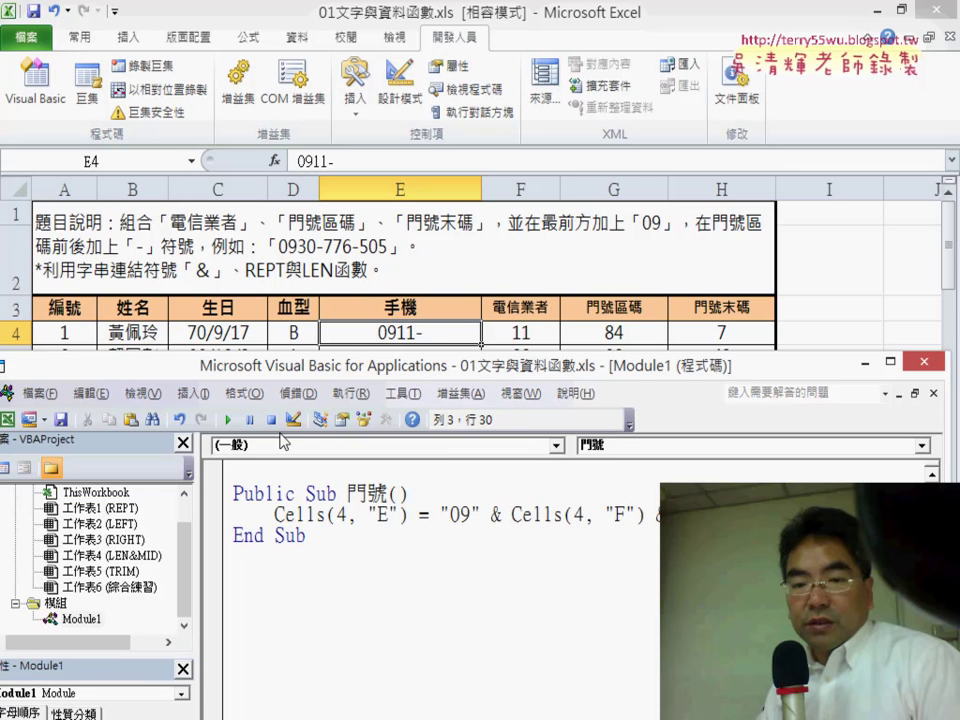
# Step: Run the macro so E4 shows 0911-084, then copy the dash-and-Format part to the line end
pyautogui.click(228, 419)
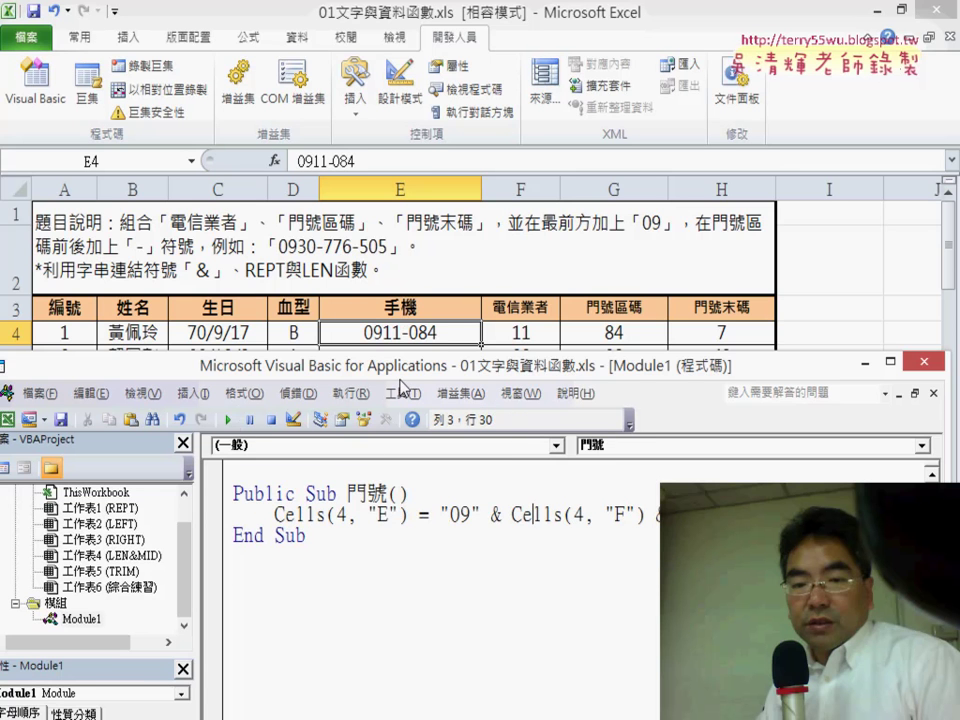
pyautogui.moveTo(408, 366); pyautogui.dragTo(210, 366)
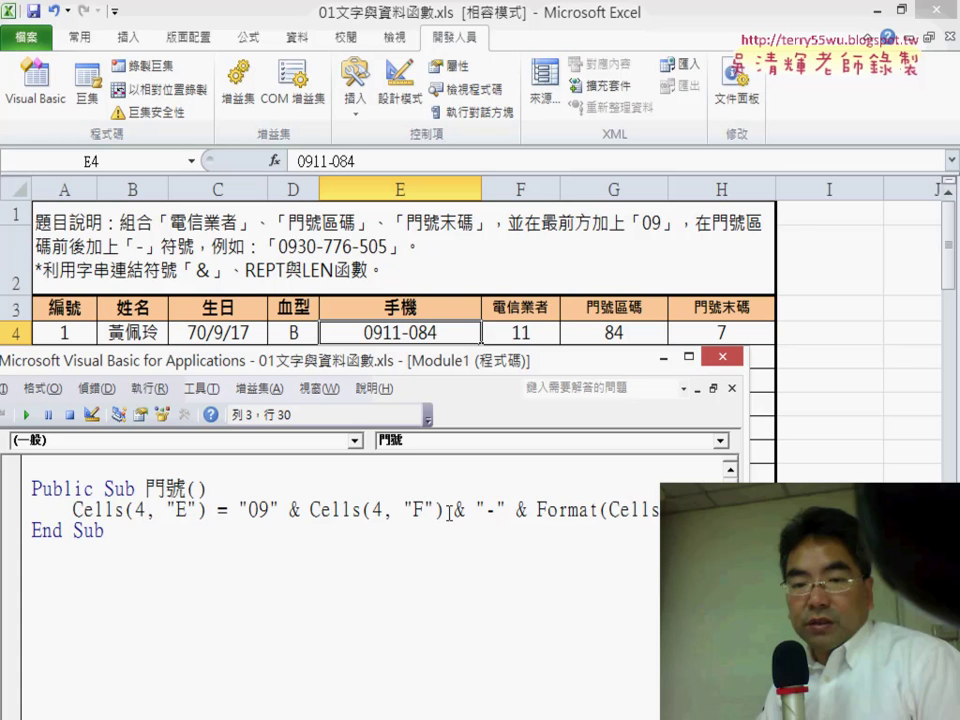
pyautogui.moveTo(443, 510); pyautogui.dragTo(655, 512)
pyautogui.hotkey('ctrl', 'c')
pyautogui.rightClick(519, 514)
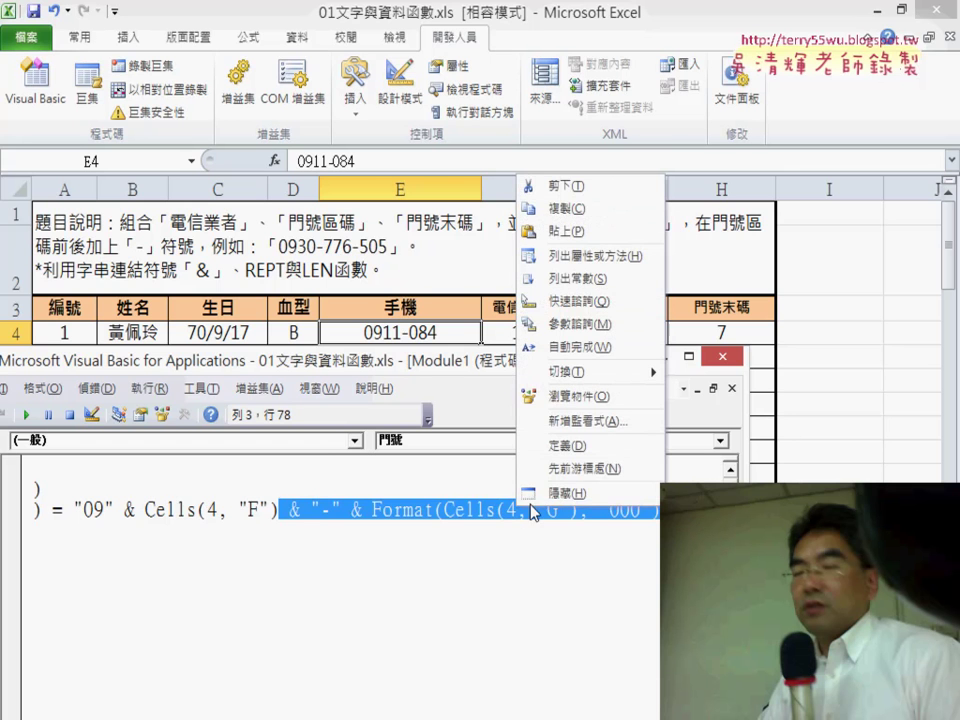
pyautogui.click(567, 208)
pyautogui.click(659, 510)
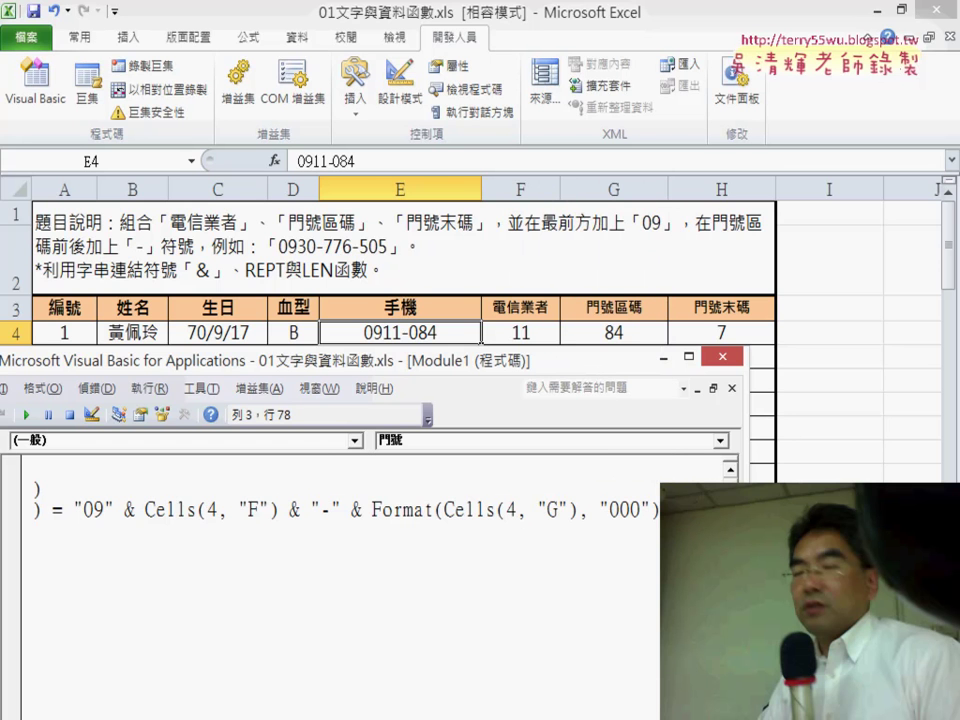
pyautogui.hotkey('ctrl', 'v')
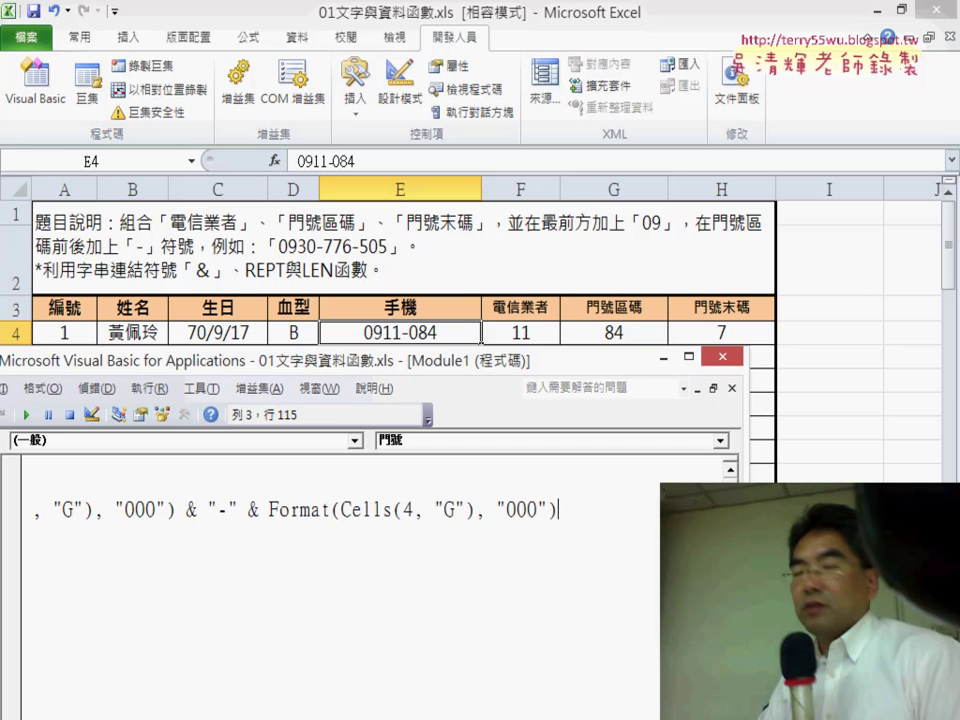
pyautogui.click(455, 510)
pyautogui.moveTo(452, 510); pyautogui.dragTo(448, 510)
pyautogui.write('H')
pyautogui.click(514, 583)
pyautogui.click(353, 510)
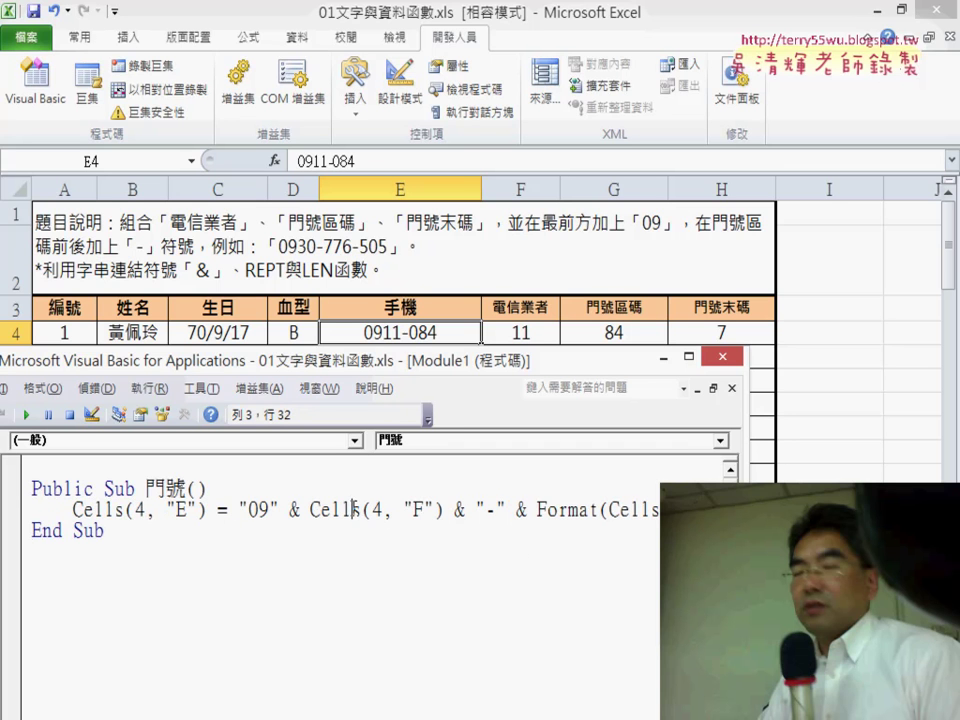
pyautogui.click(27, 416)
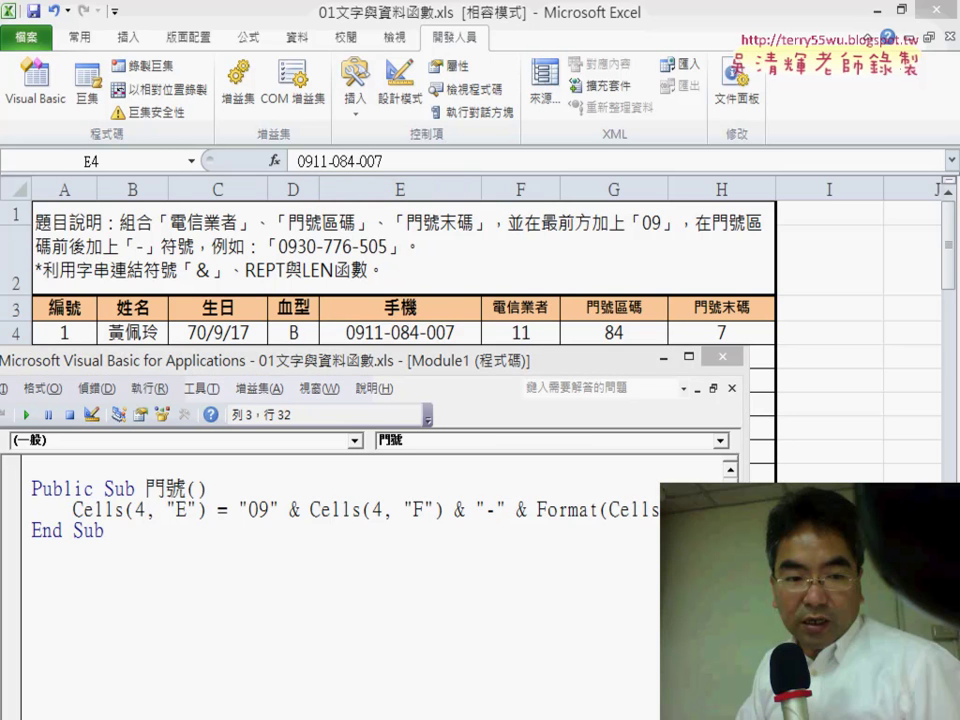
pyautogui.press('super')
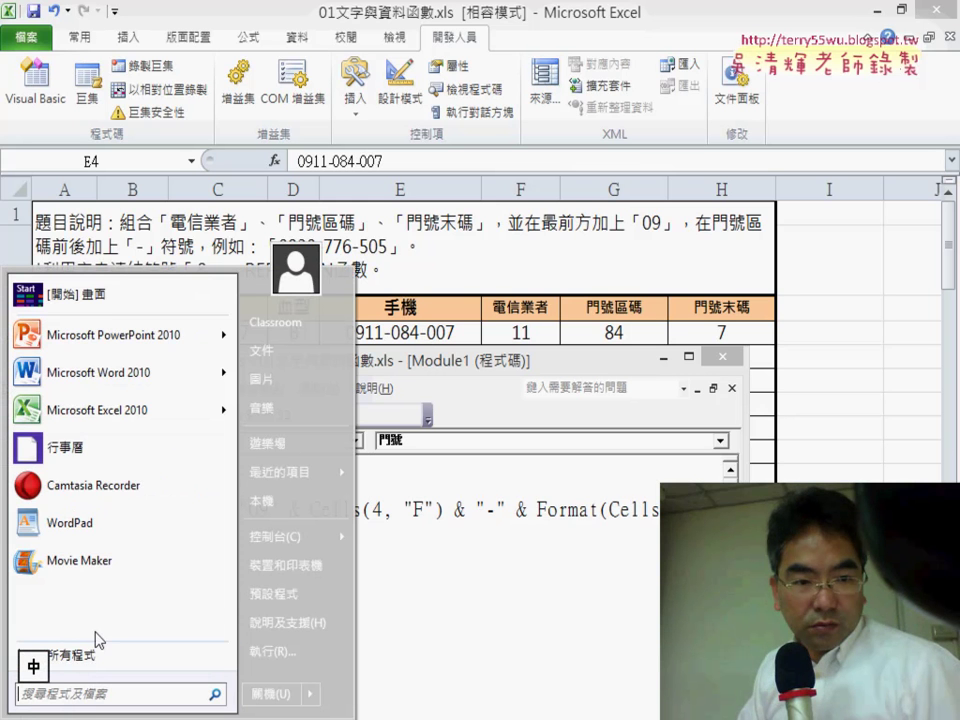
# Step: Launch Notepad from Start > All Programs > Windows 附屬應用程式 > 記事本
pyautogui.click(116, 657)
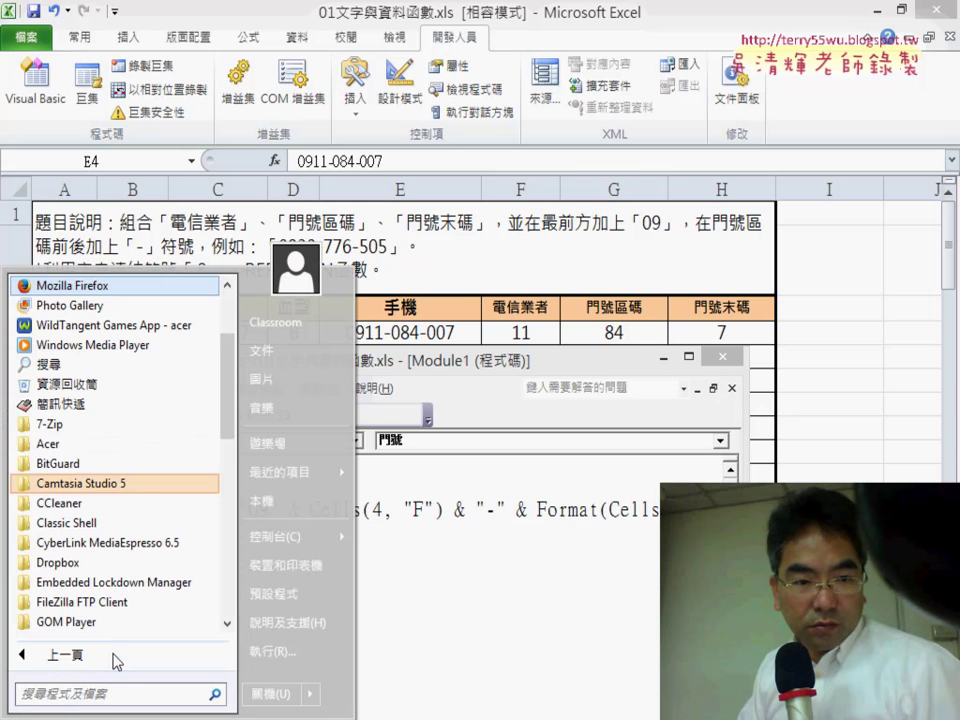
pyautogui.scroll(-1, 113, 610)
pyautogui.scroll(-5, 113, 607)
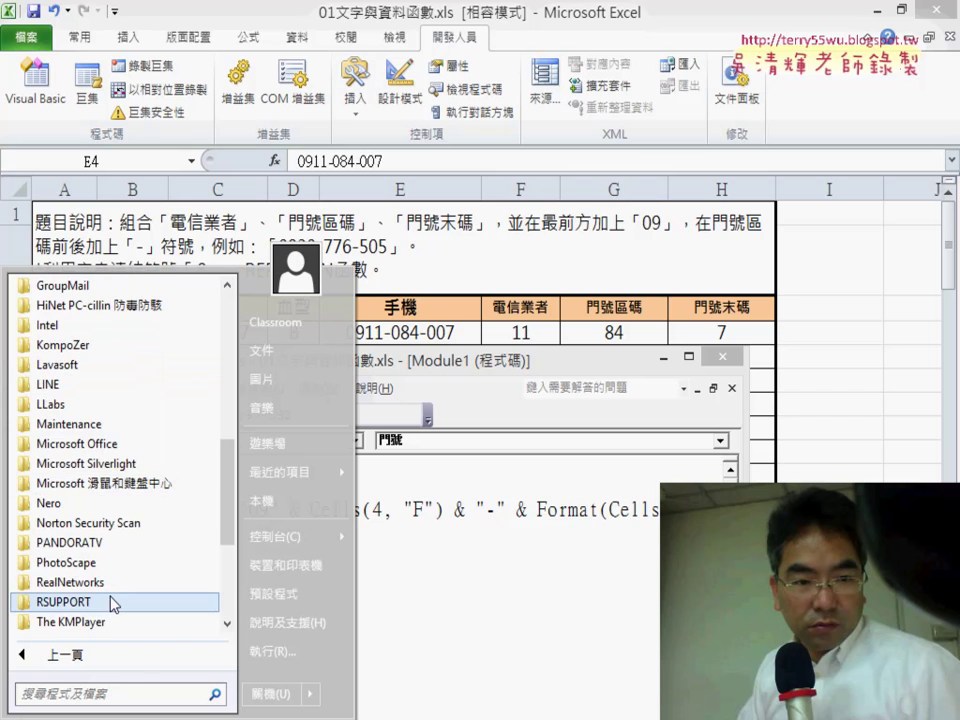
pyautogui.scroll(-3, 112, 603)
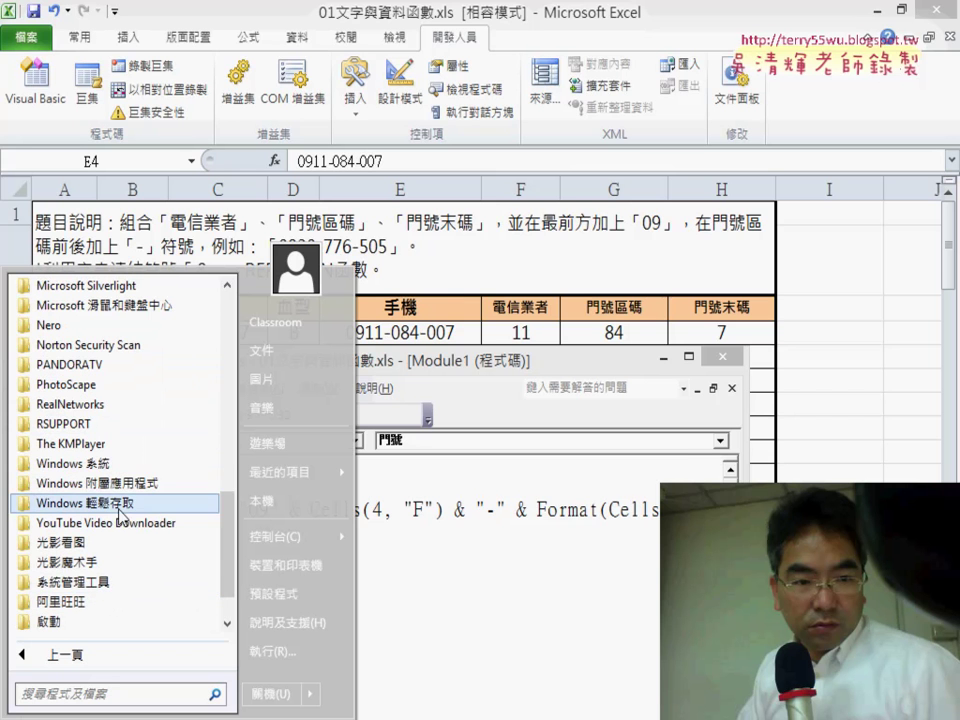
pyautogui.scroll(-1, 122, 540)
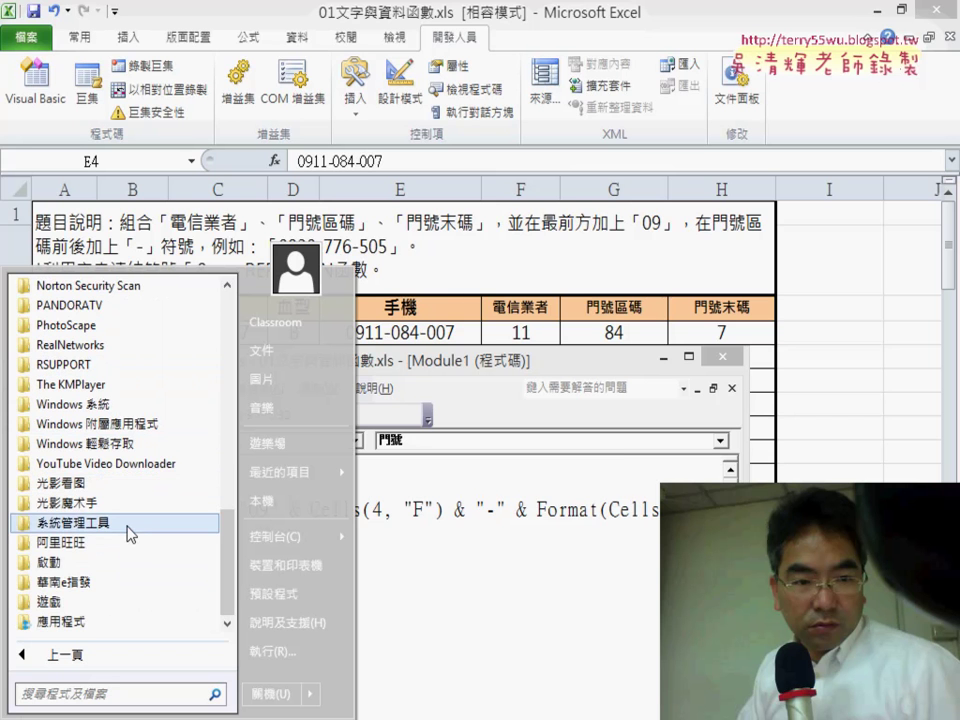
pyautogui.click(100, 424)
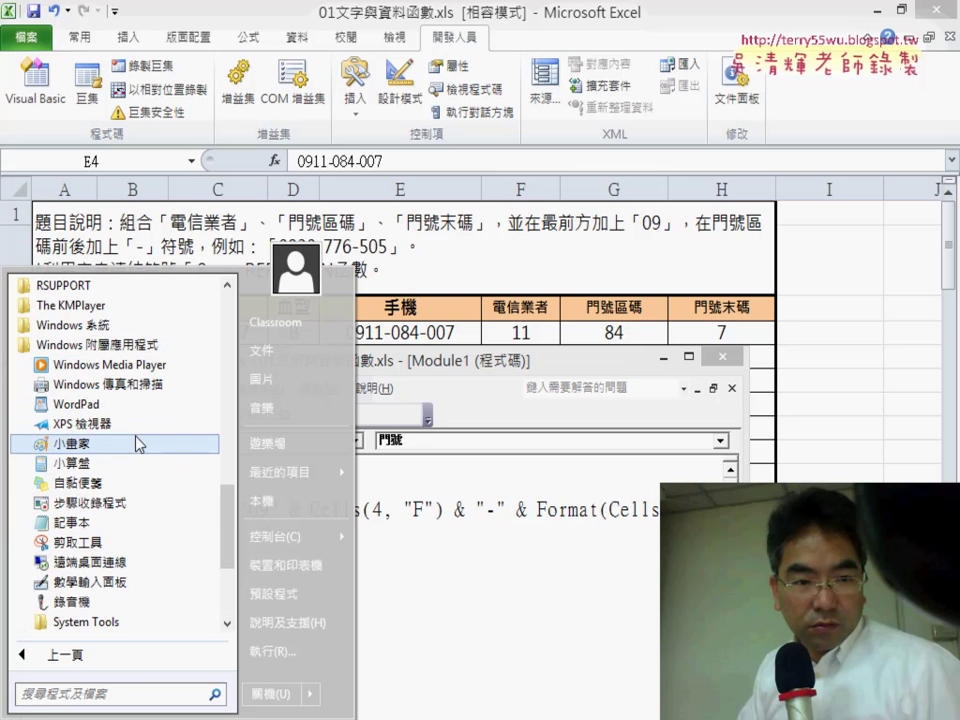
pyautogui.click(129, 522)
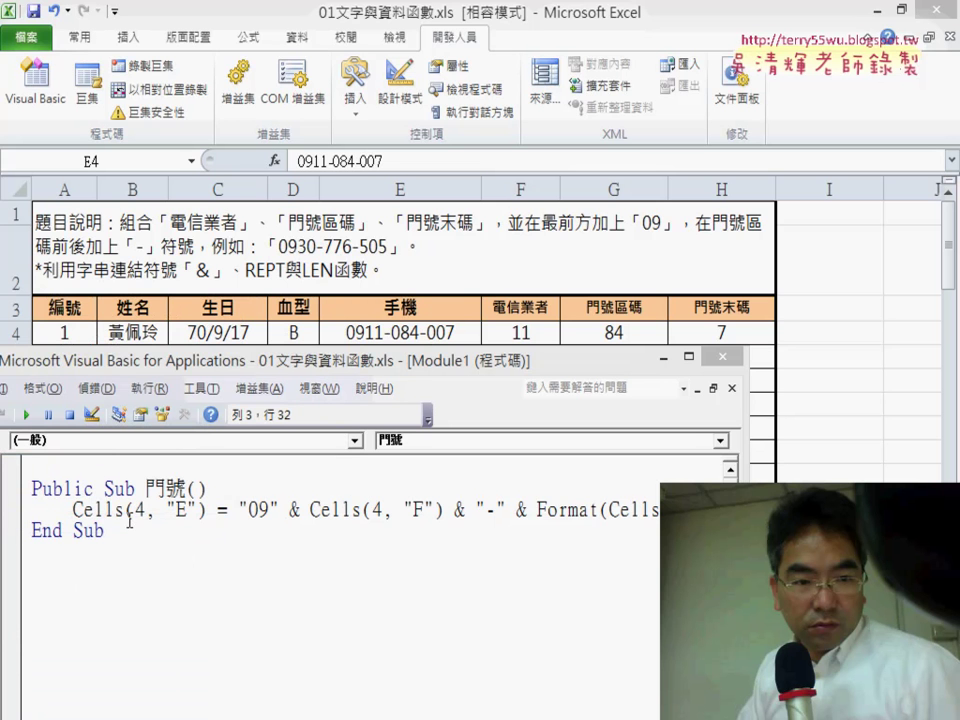
# Step: Copy the 門號 macro code into the new note and widen Notepad to show the full line
pyautogui.moveTo(104, 530)
pyautogui.mouseDown()
pyautogui.moveTo(15, 503)
pyautogui.moveTo(19, 486)
pyautogui.mouseUp()
pyautogui.rightClick(77, 506)
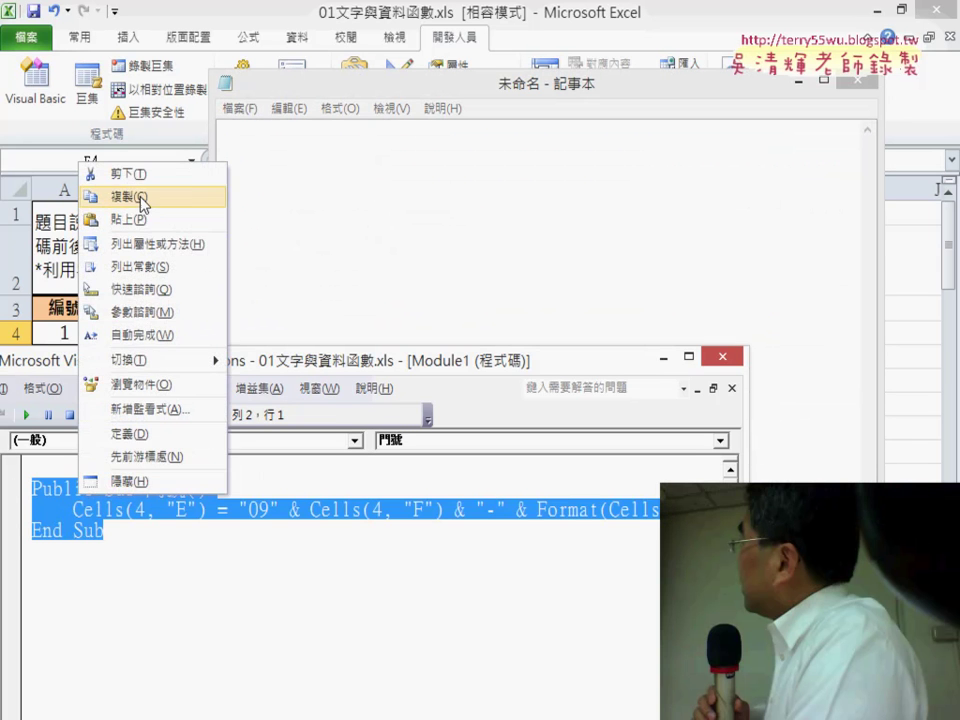
pyautogui.click(141, 199)
pyautogui.click(478, 416)
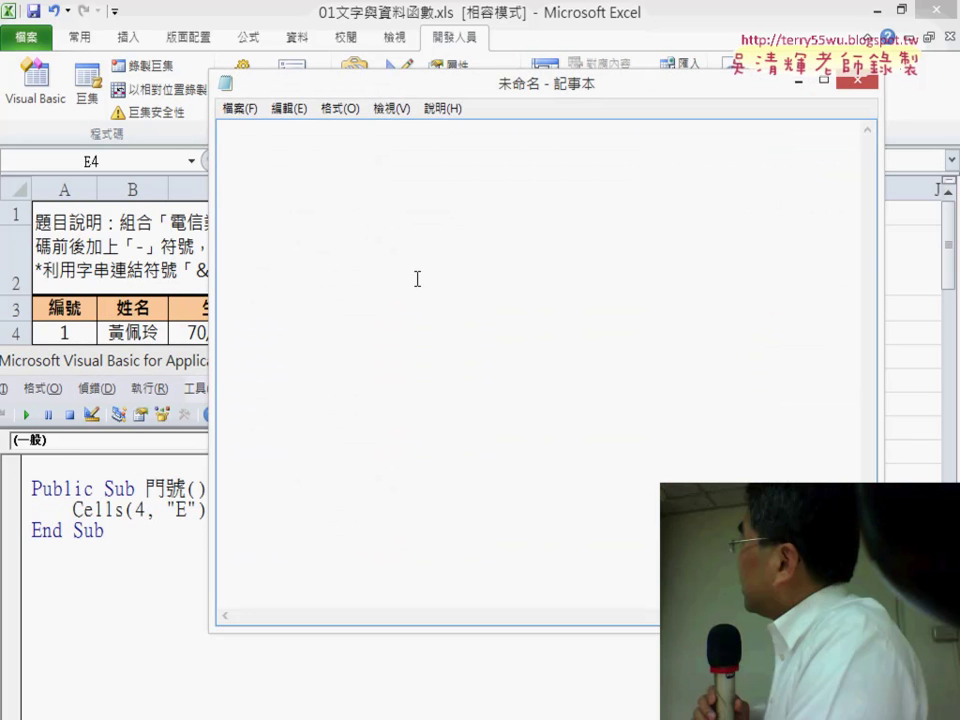
pyautogui.rightClick(386, 206)
pyautogui.click(476, 369)
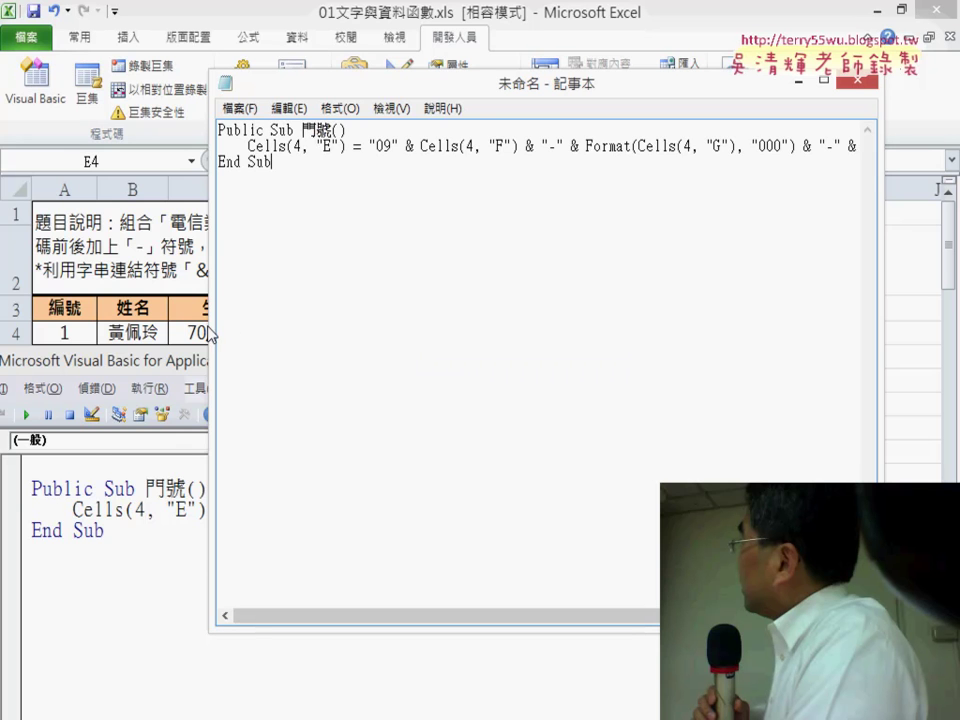
pyautogui.moveTo(210, 333); pyautogui.dragTo(5, 345)
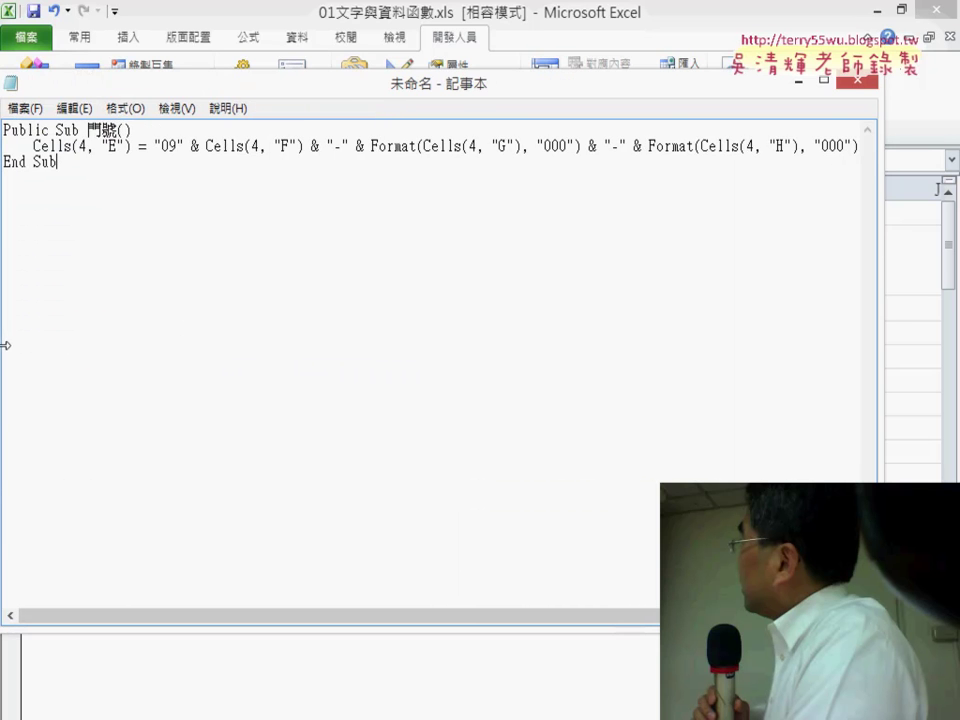
pyautogui.moveTo(879, 318); pyautogui.dragTo(918, 310)
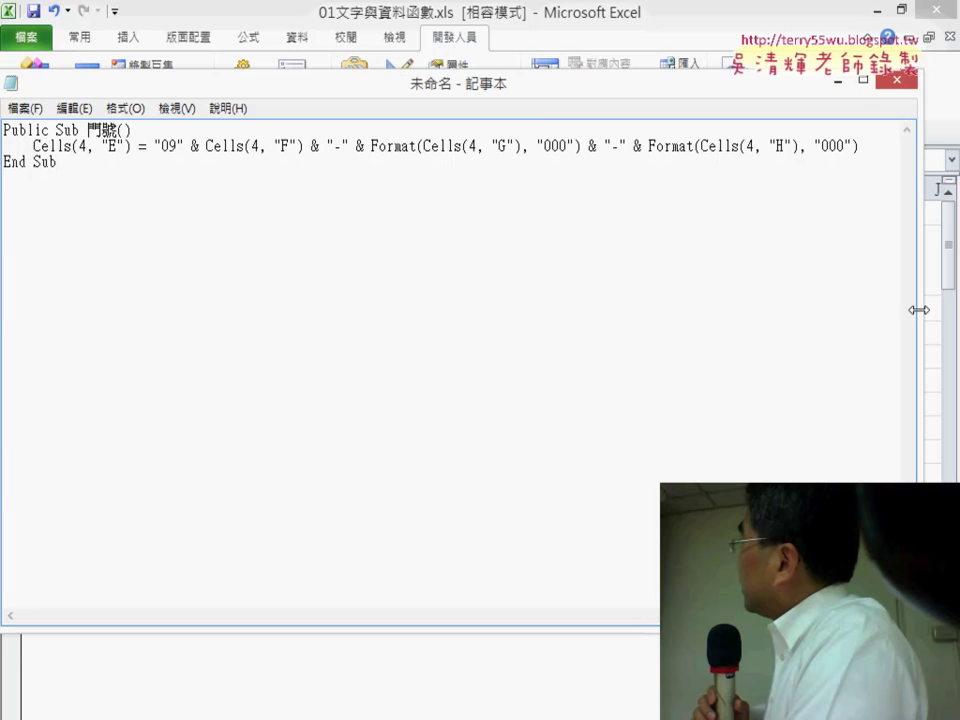
pyautogui.moveTo(530, 83)
pyautogui.mouseDown()
pyautogui.moveTo(553, 81)
pyautogui.moveTo(574, 96)
pyautogui.moveTo(552, 101)
pyautogui.mouseUp()
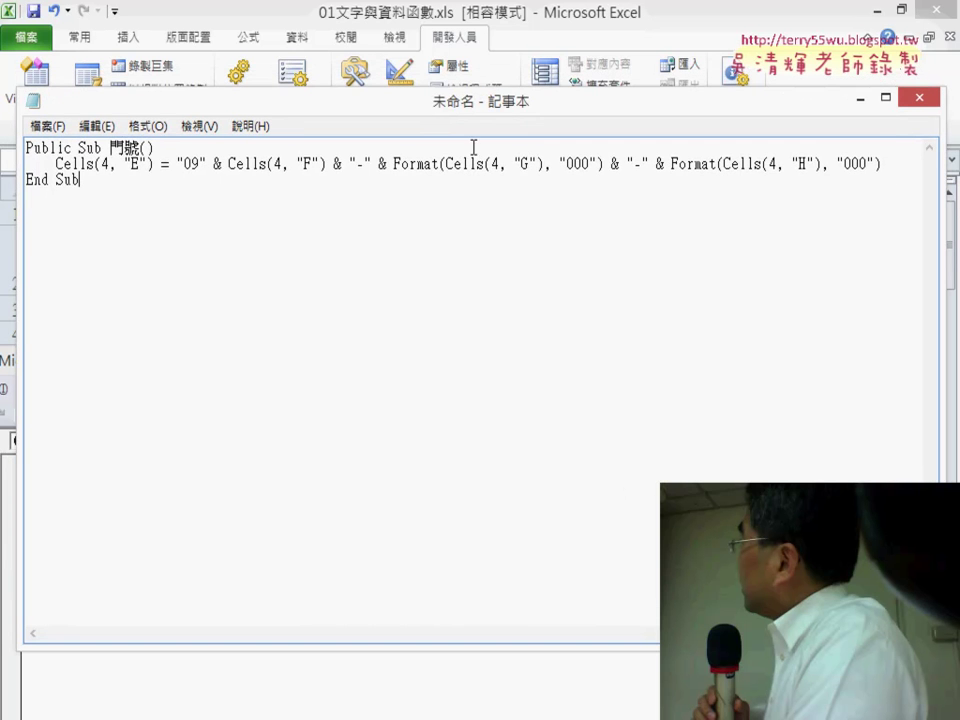
pyautogui.moveTo(326, 163); pyautogui.dragTo(606, 161)
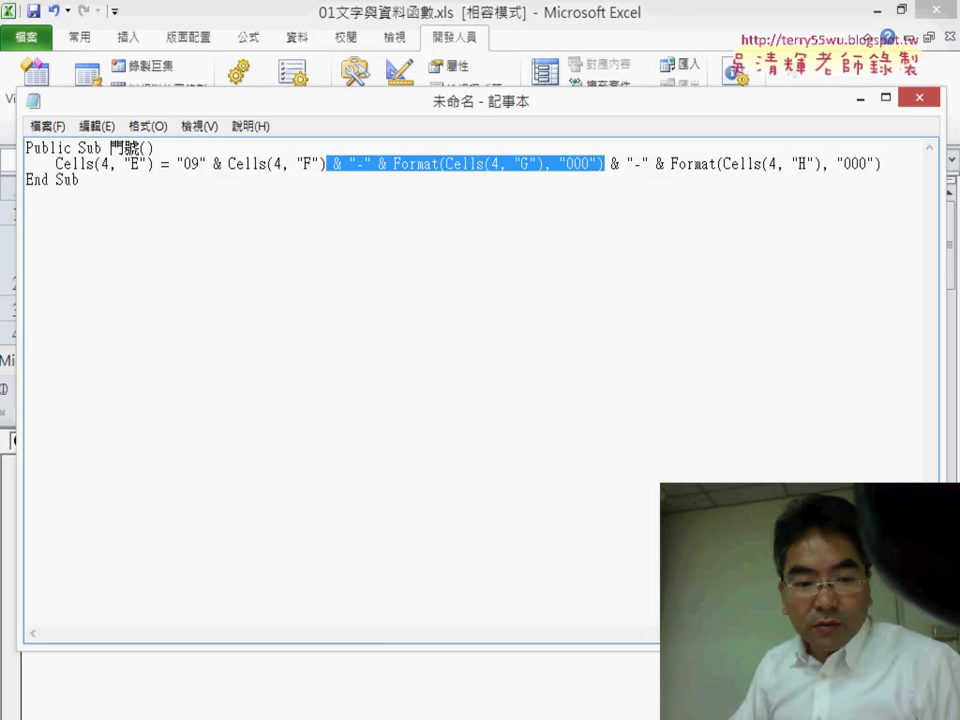
# Step: Deselect the text in the Notepad copy of the 門號 macro
pyautogui.click(578, 229)
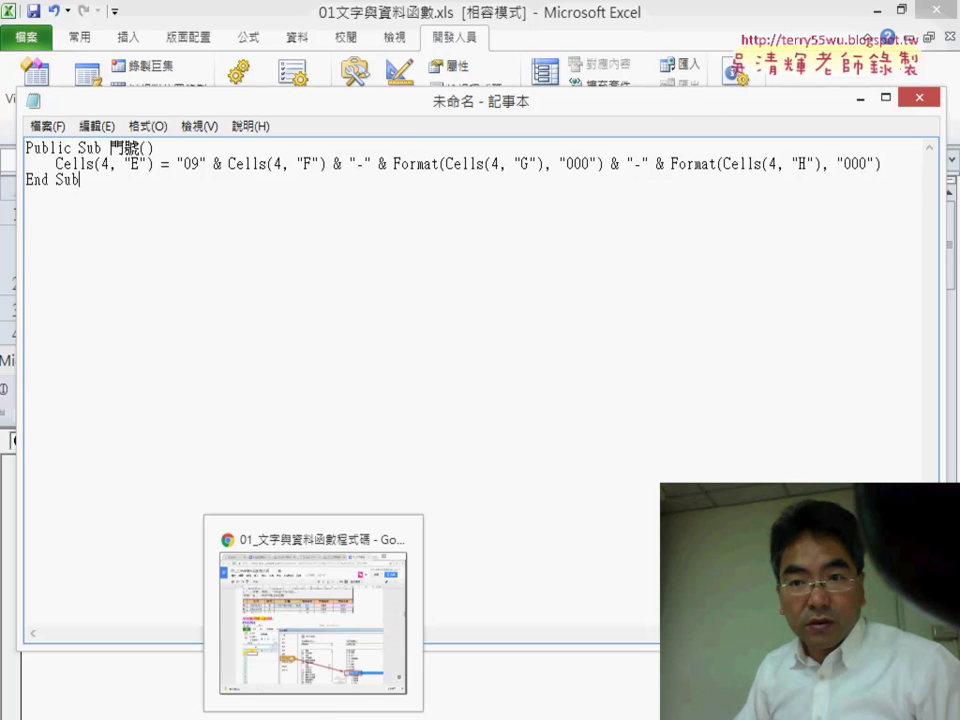
# Step: In the code-notes Google Doc, insert blank lines above the looped 門號 code
pyautogui.click(315, 625)
pyautogui.scroll(-3, 487, 428)
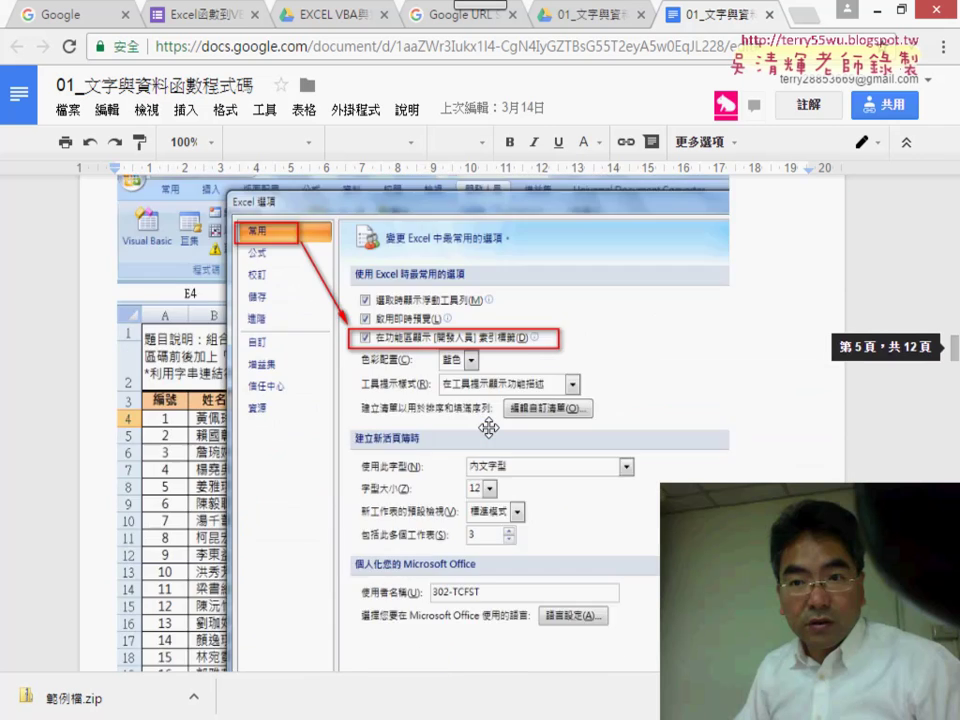
pyautogui.scroll(-3, 487, 428)
pyautogui.scroll(-3, 487, 428)
pyautogui.scroll(-3, 487, 428)
pyautogui.scroll(-3, 488, 428)
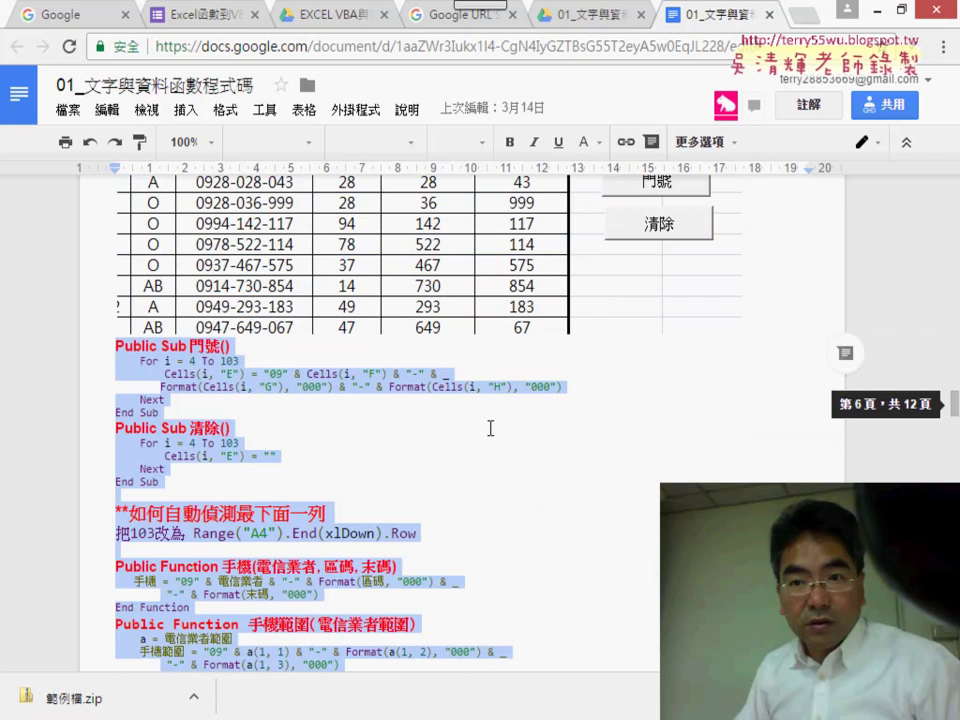
pyautogui.scroll(-1, 490, 428)
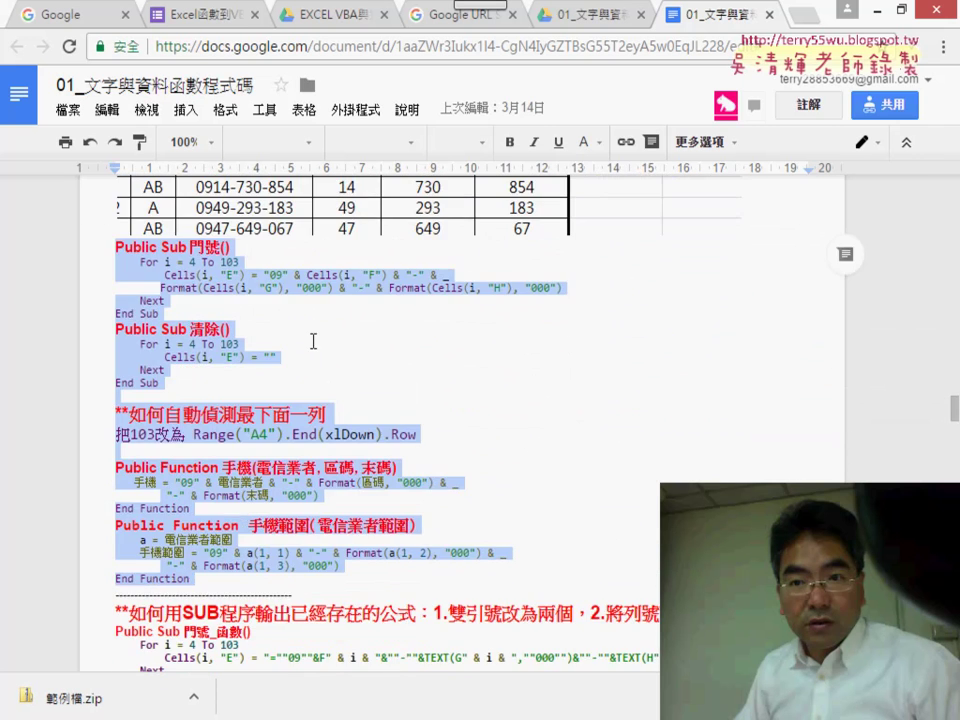
pyautogui.press('Left')
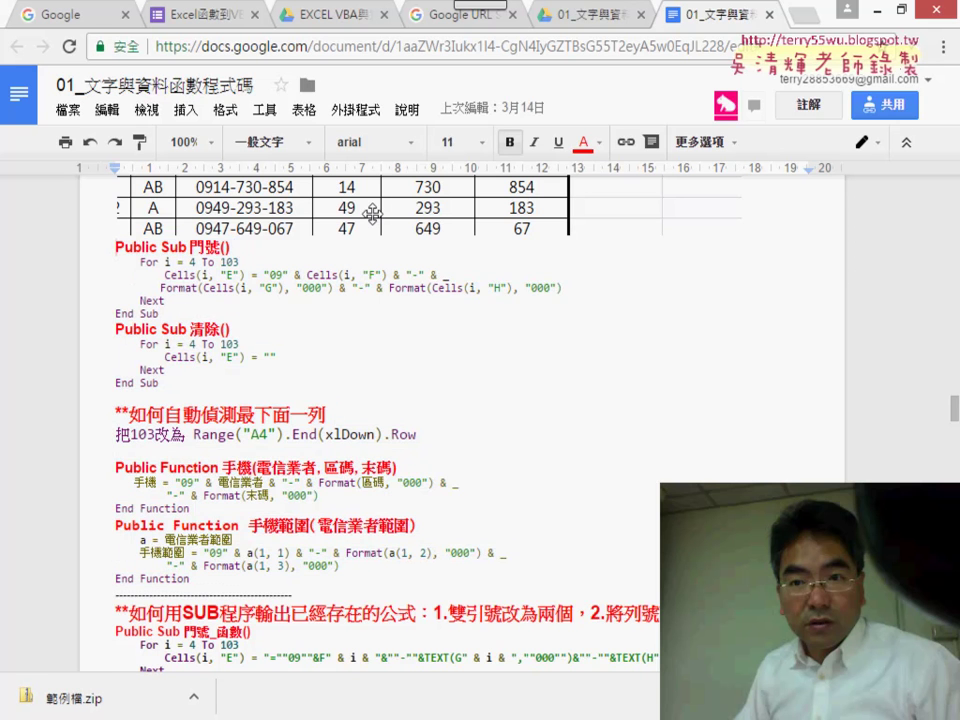
pyautogui.press('Return')
pyautogui.press('Return')
pyautogui.press('Return')
pyautogui.press('Return')
pyautogui.press('Return')
pyautogui.click(135, 270)
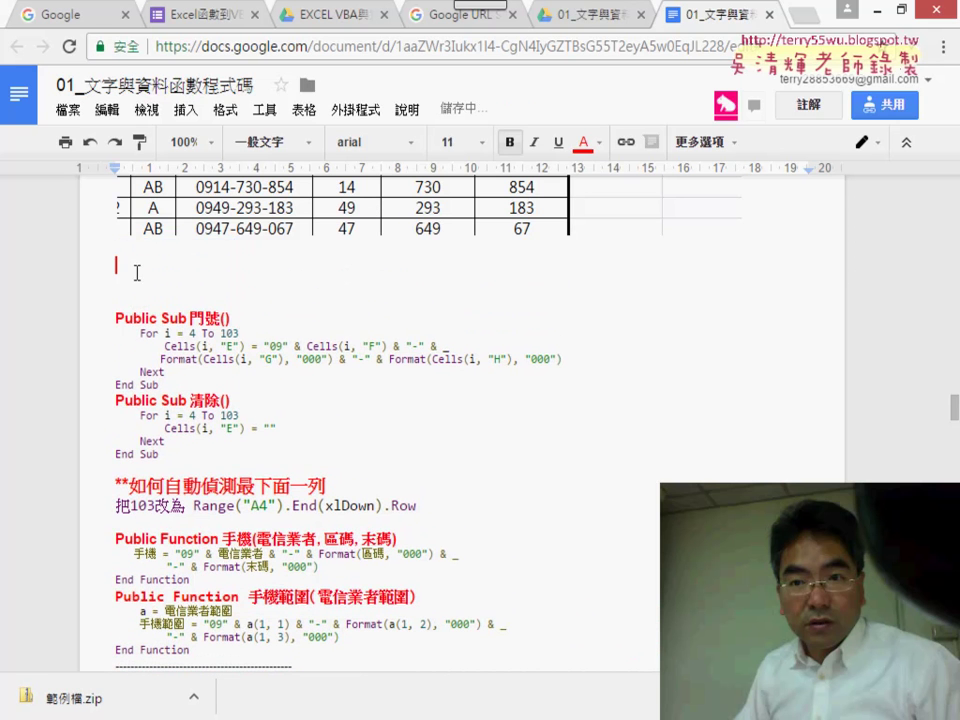
# Step: Paste the single-row 門號 macro from Notepad and format it with the Code Pretty add-on
pyautogui.hotkey('alt', 'Tab')
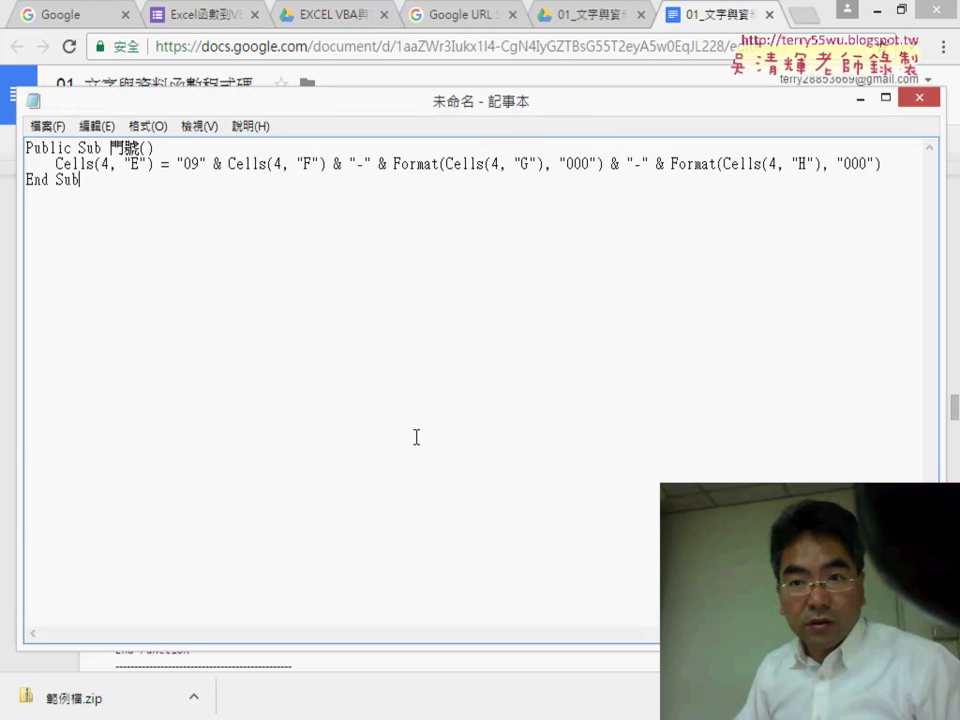
pyautogui.moveTo(79, 180); pyautogui.dragTo(26, 147)
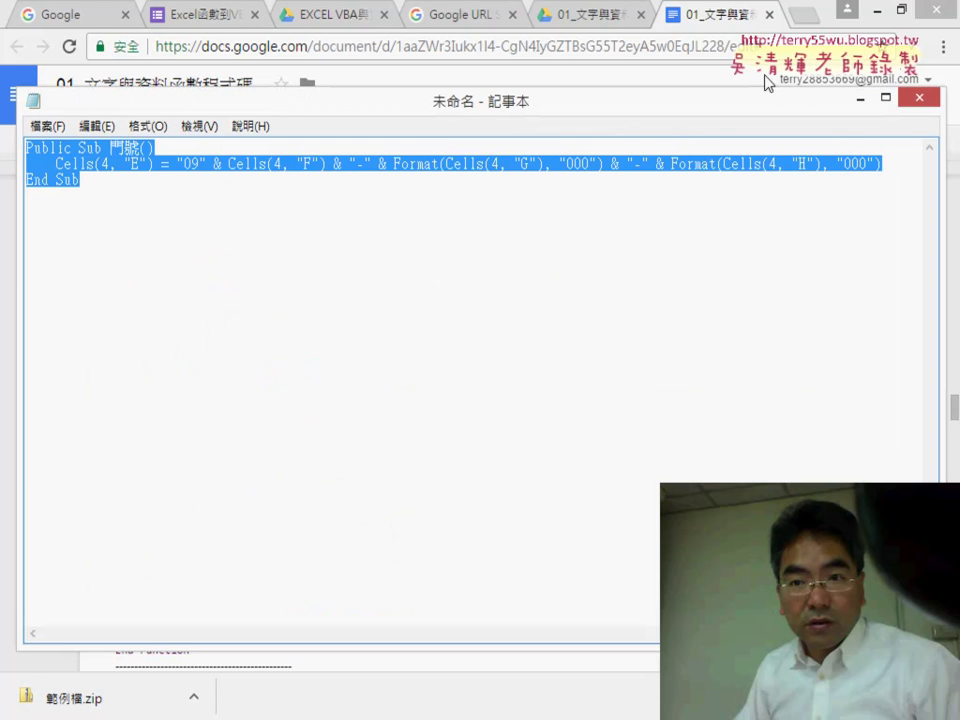
pyautogui.click(860, 98)
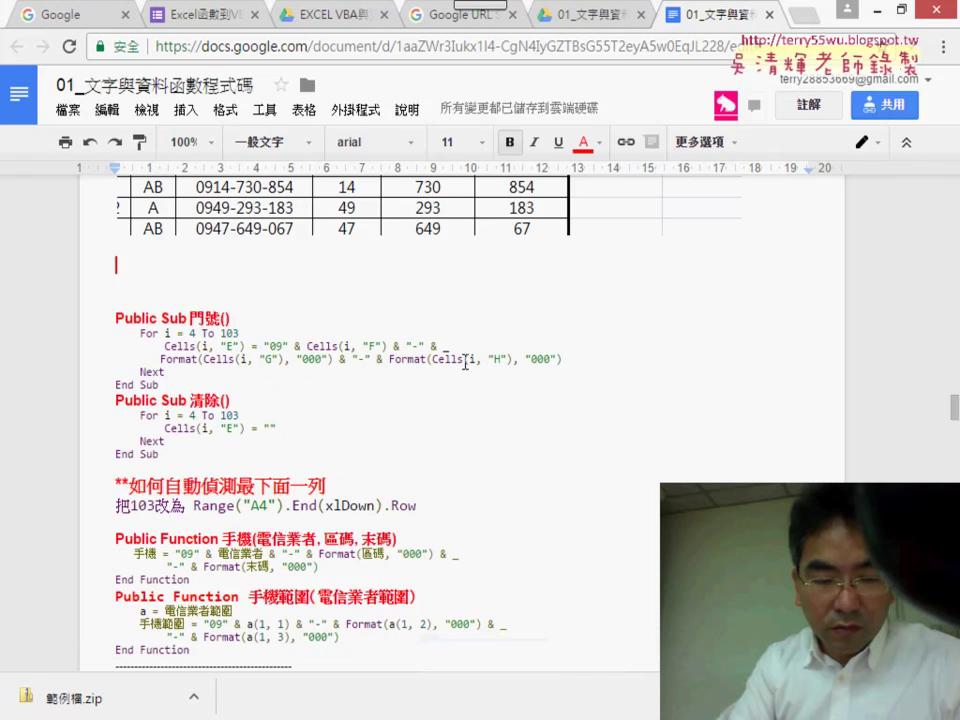
pyautogui.write('Public Sub 門號()     Cells(4, "E") = "09" & Cells(4, "F") & "-" & Format(Cells(4, "G"), "000") & "-" & Format(Cells(4, "H"), "000") End Sub')
pyautogui.moveTo(175, 320)
pyautogui.mouseDown()
pyautogui.moveTo(110, 296)
pyautogui.moveTo(94, 264)
pyautogui.mouseUp()
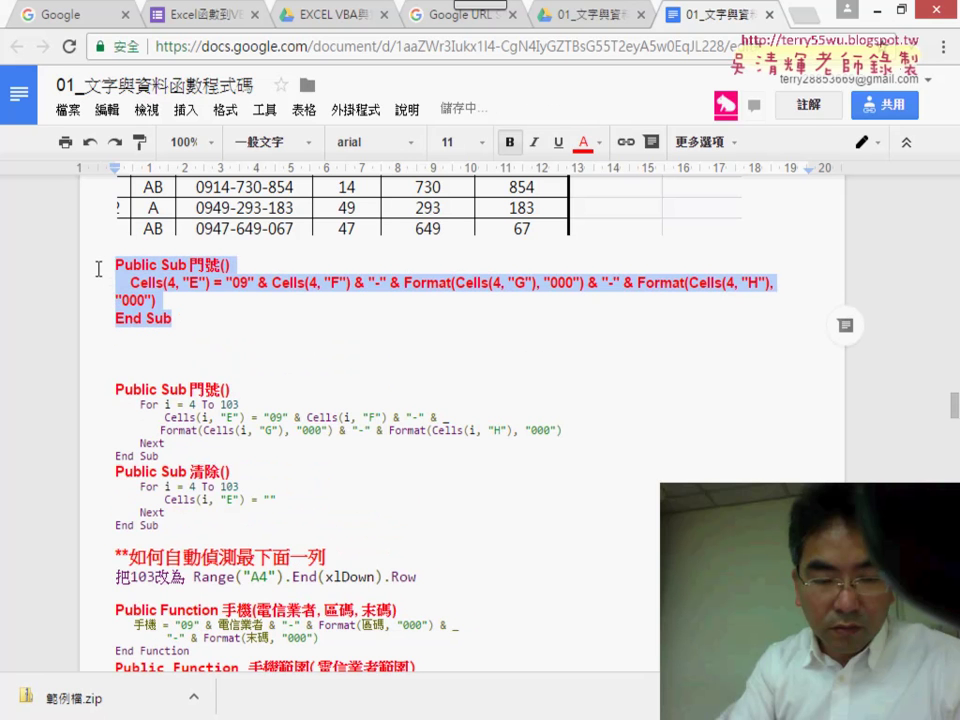
pyautogui.click(345, 109)
pyautogui.click(500, 150)
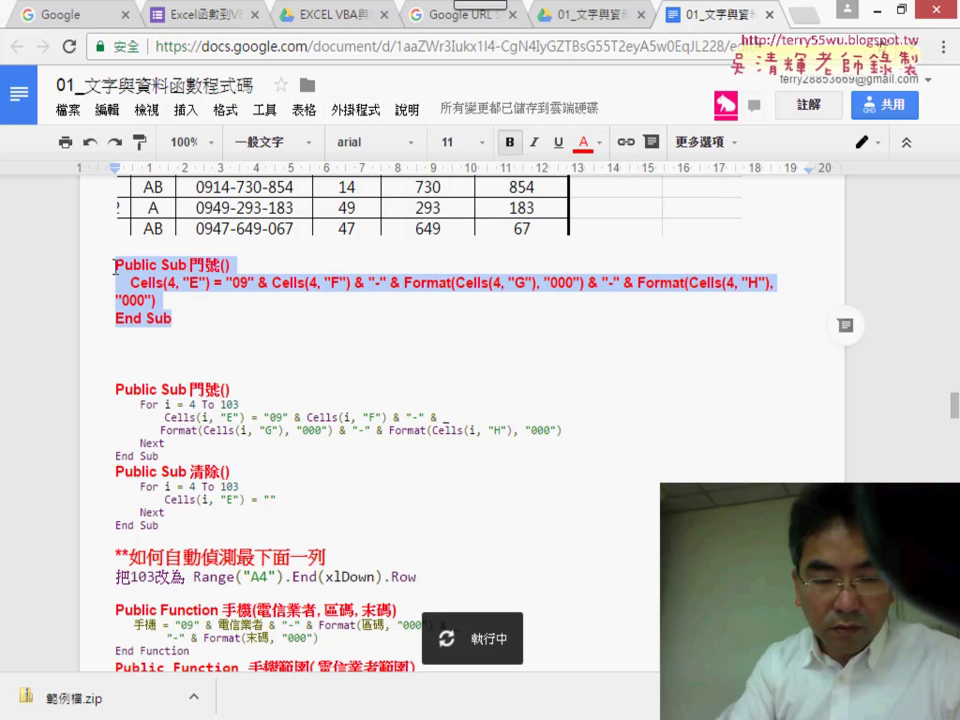
# Step: Add the label **第4列 on a new line above the pasted macro
pyautogui.click(265, 275)
pyautogui.press('Return')
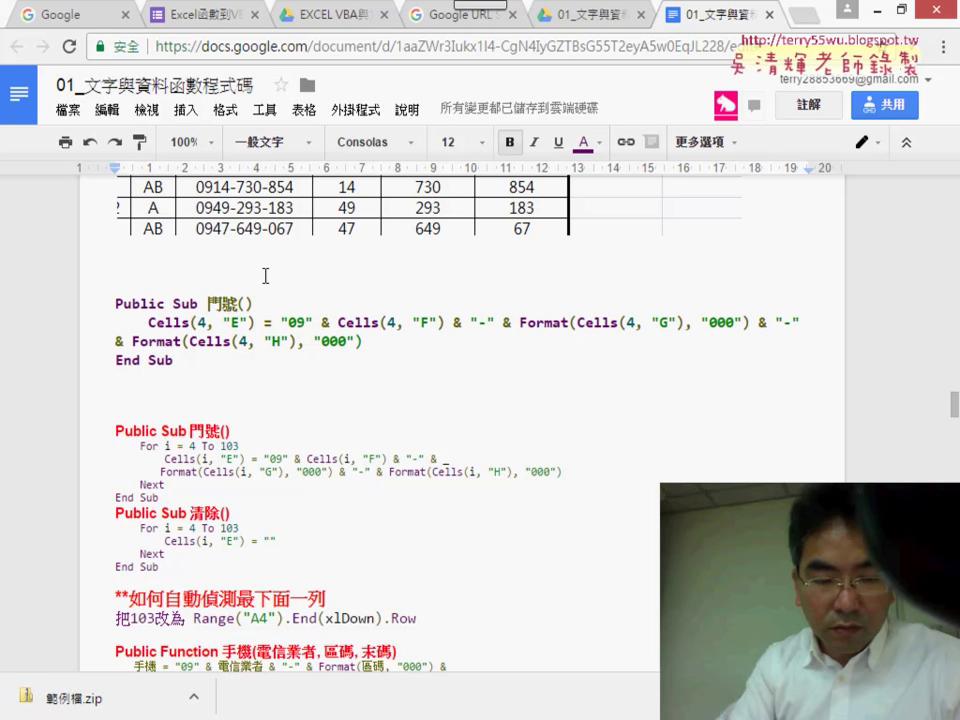
pyautogui.write('**')
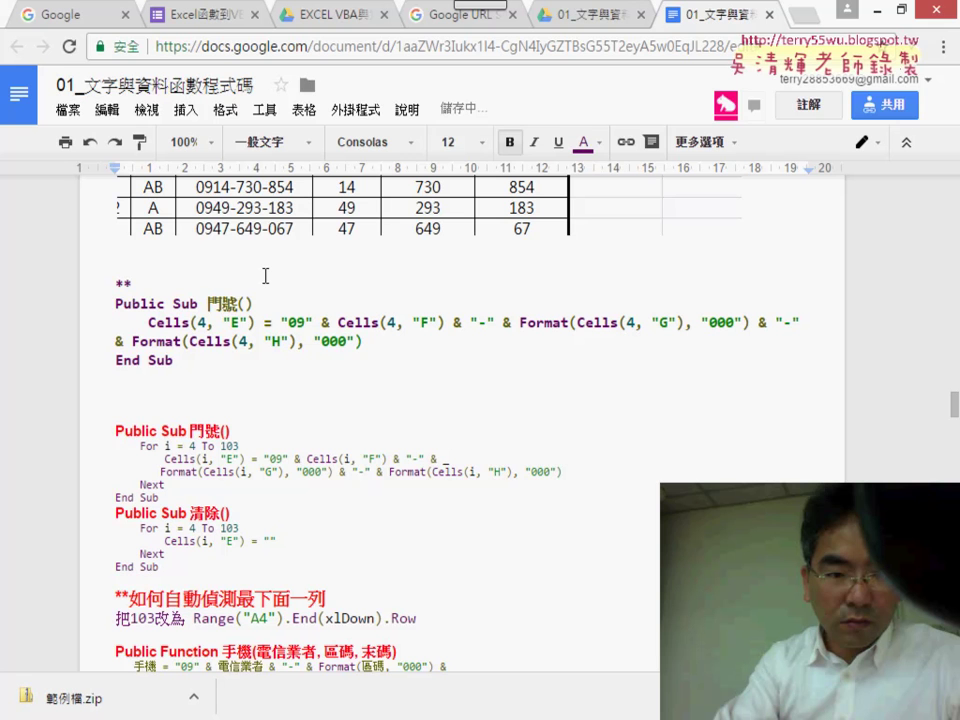
pyautogui.write('第')
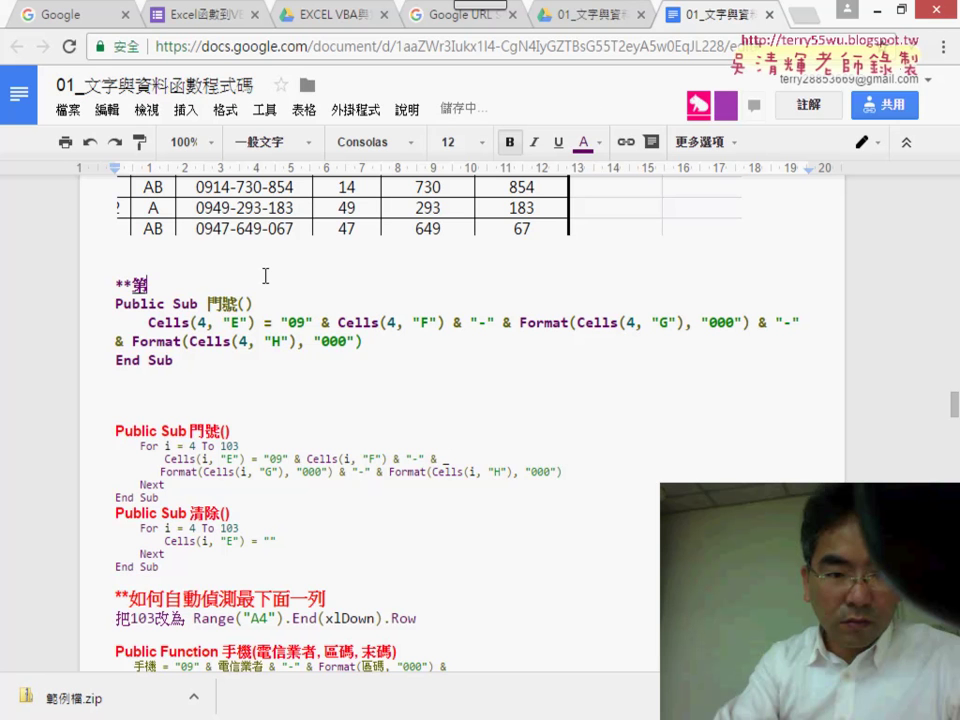
pyautogui.write('ㄙ')
pyautogui.press('BackSpace')
pyautogui.write('地4')
pyautogui.write('ㄌㄧㄝ4')
pyautogui.press('Return')
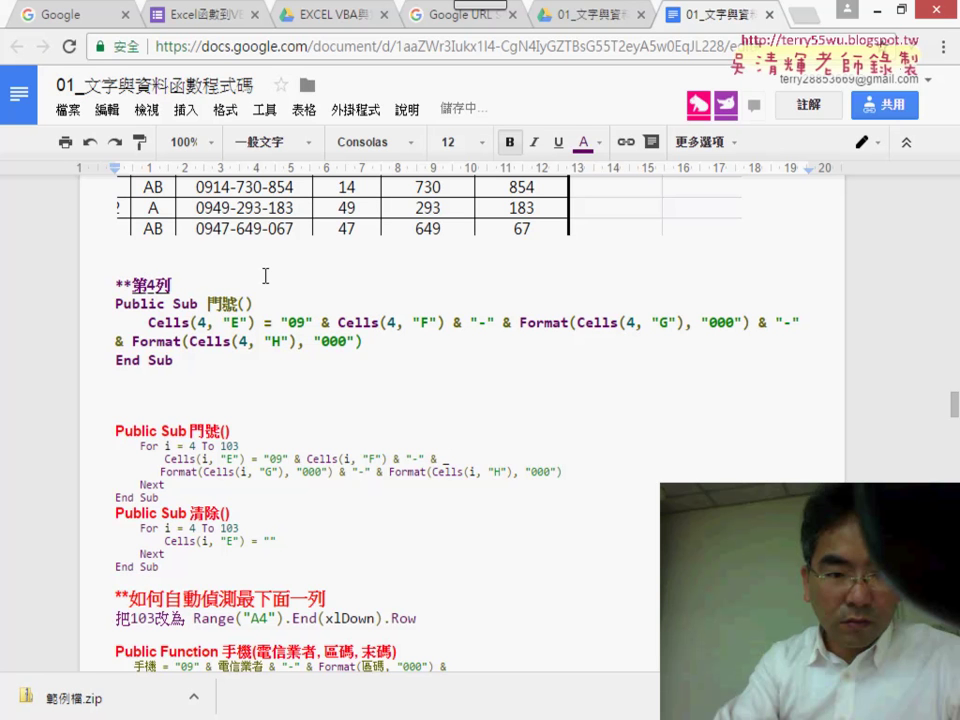
pyautogui.press('BackSpace')
pyautogui.press('BackSpace')
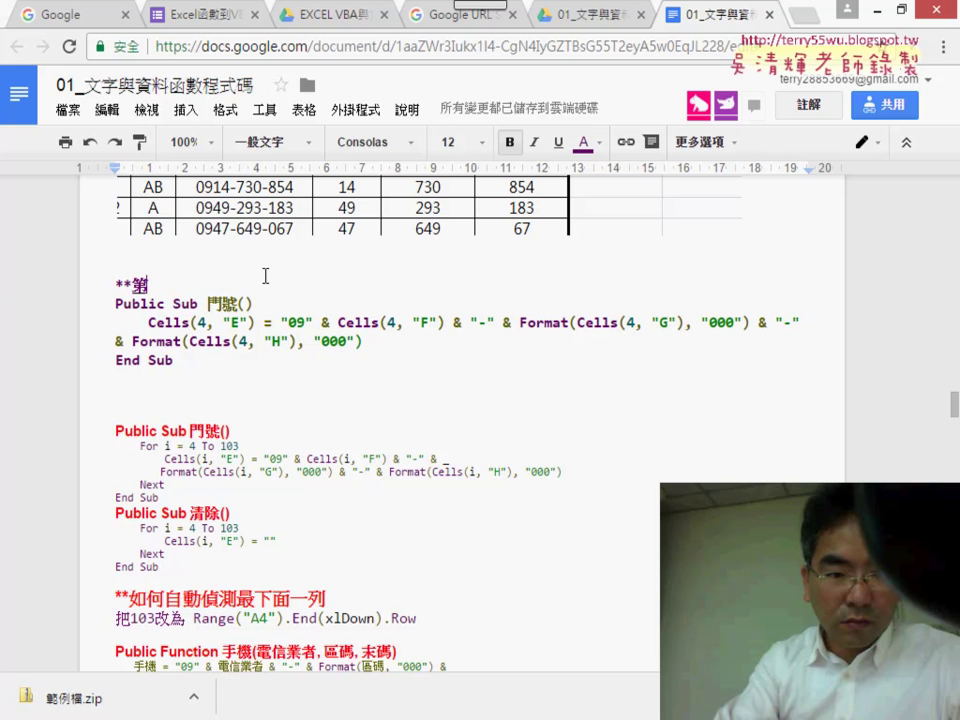
pyautogui.write('4ㄌㄧㄝ')
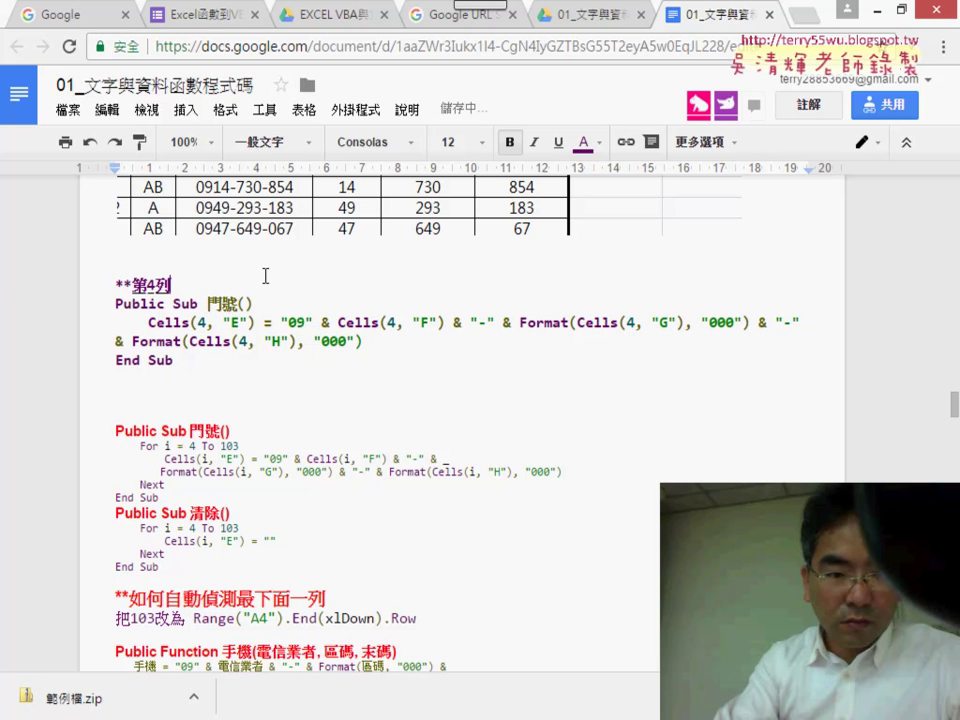
pyautogui.press('Return')
# Step: Add the label **迴圈 above the looped macro code
pyautogui.click(165, 388)
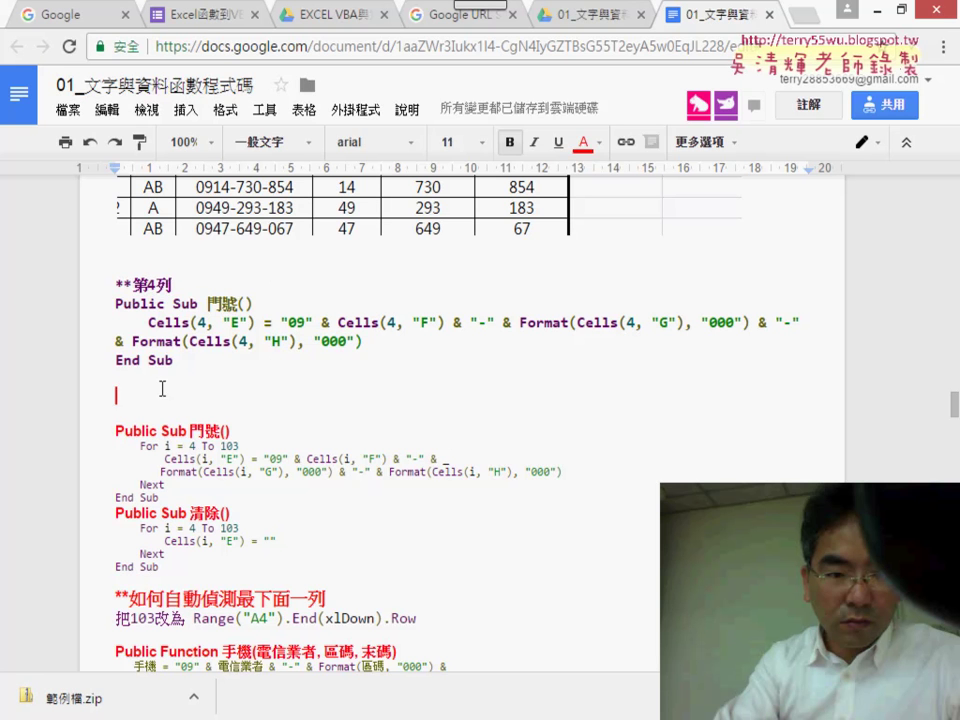
pyautogui.write('**')
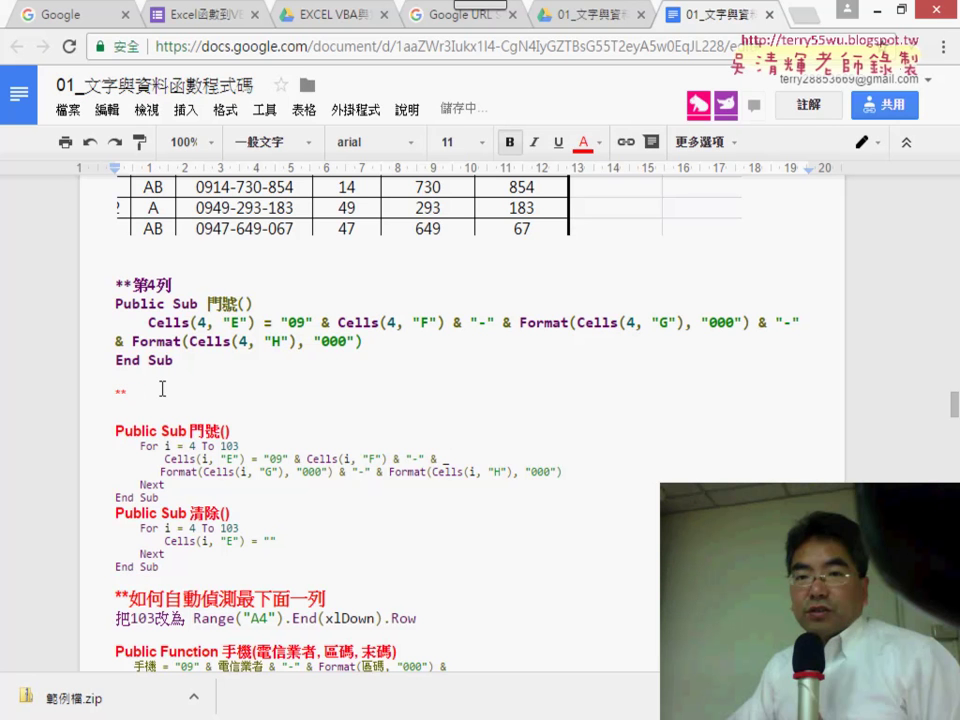
pyautogui.write('ㄏㄨㄟˊ')
pyautogui.write('ㄑㄩ')
pyautogui.write('ㄢ')
pyautogui.press('space')
pyautogui.press('Return')
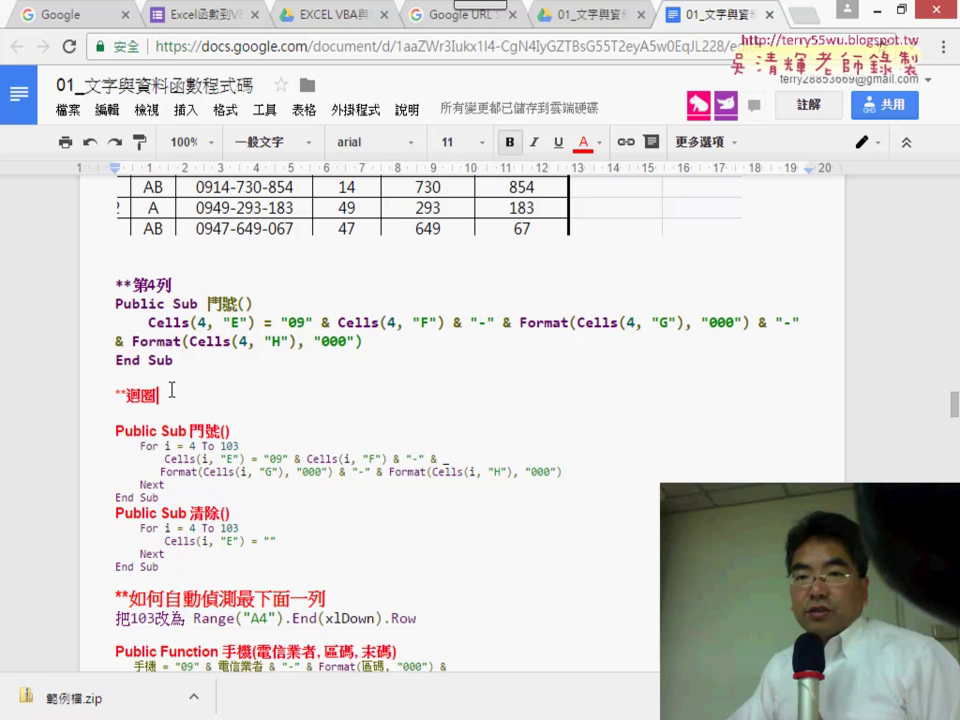
pyautogui.press('Delete')
pyautogui.click(185, 428)
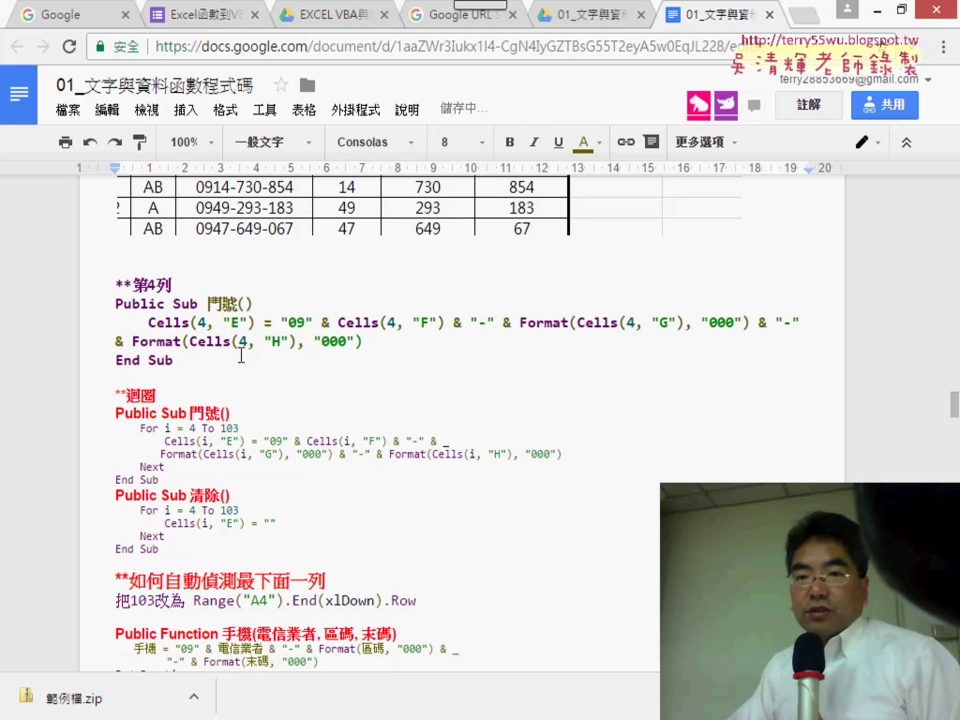
# Step: Make the **第4列 label a Heading 2
pyautogui.tripleClick(169, 284)
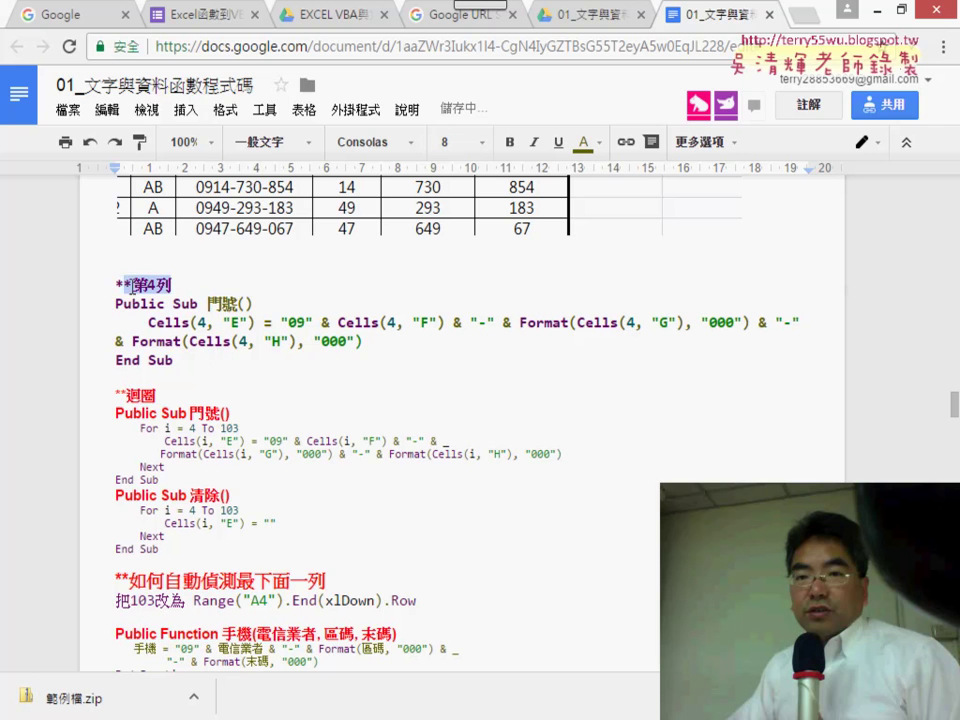
pyautogui.click(270, 142)
pyautogui.click(300, 422)
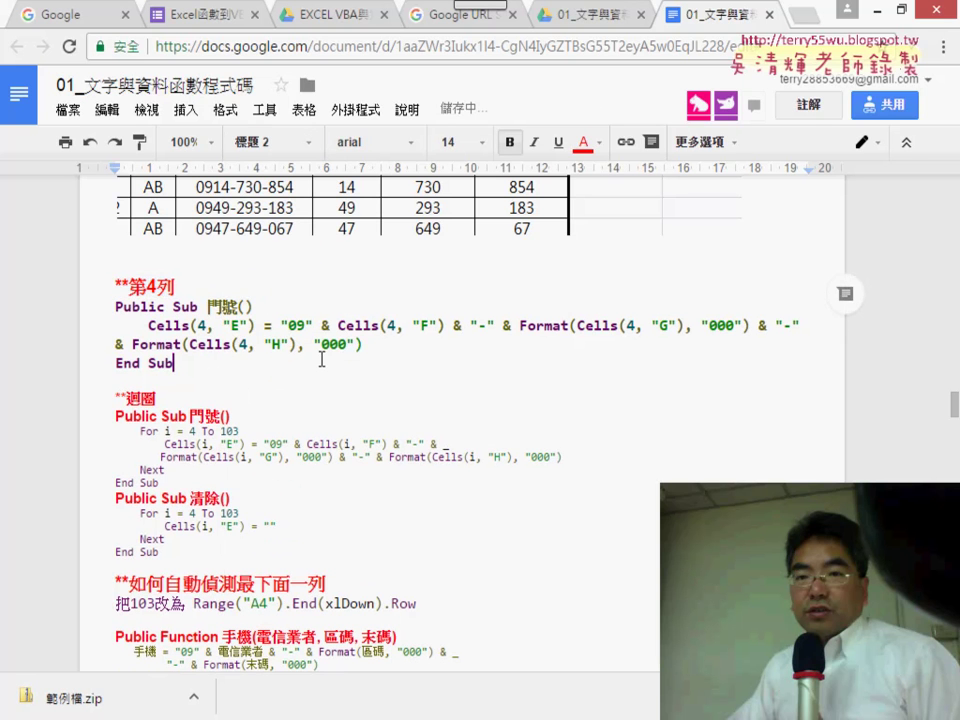
pyautogui.click(437, 358)
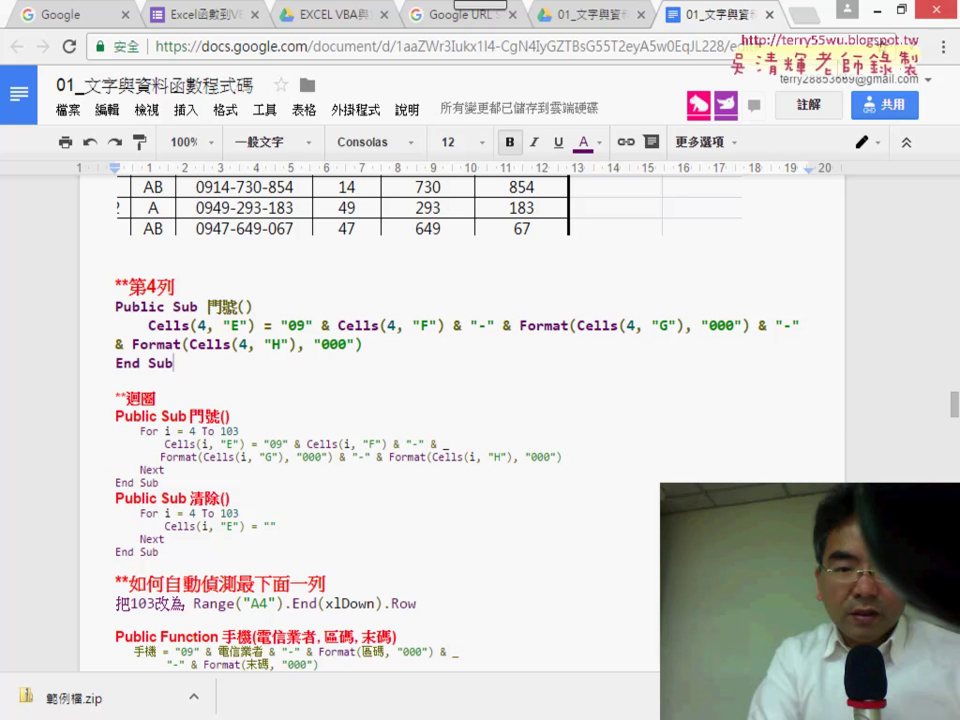
# Step: Minimize the browser to bring back Excel's VBA editor with the 門號 macro
pyautogui.click(875, 25)
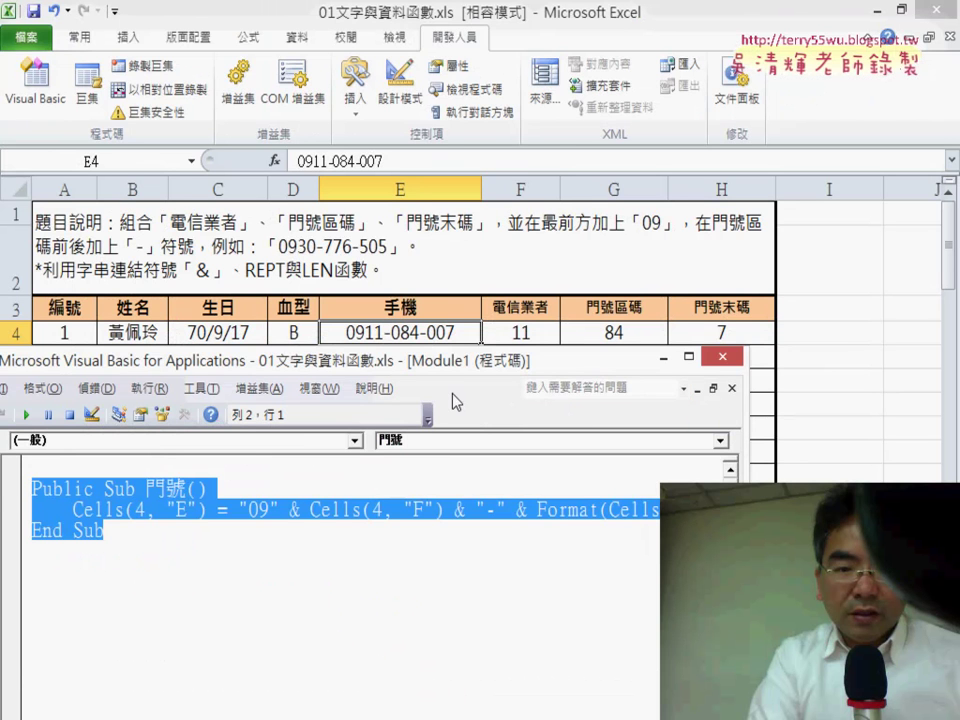
# Step: Add an indented 'for i=4 to 103' line below Sub 門號 and a closing 'next' line
pyautogui.moveTo(463, 374); pyautogui.dragTo(651, 71)
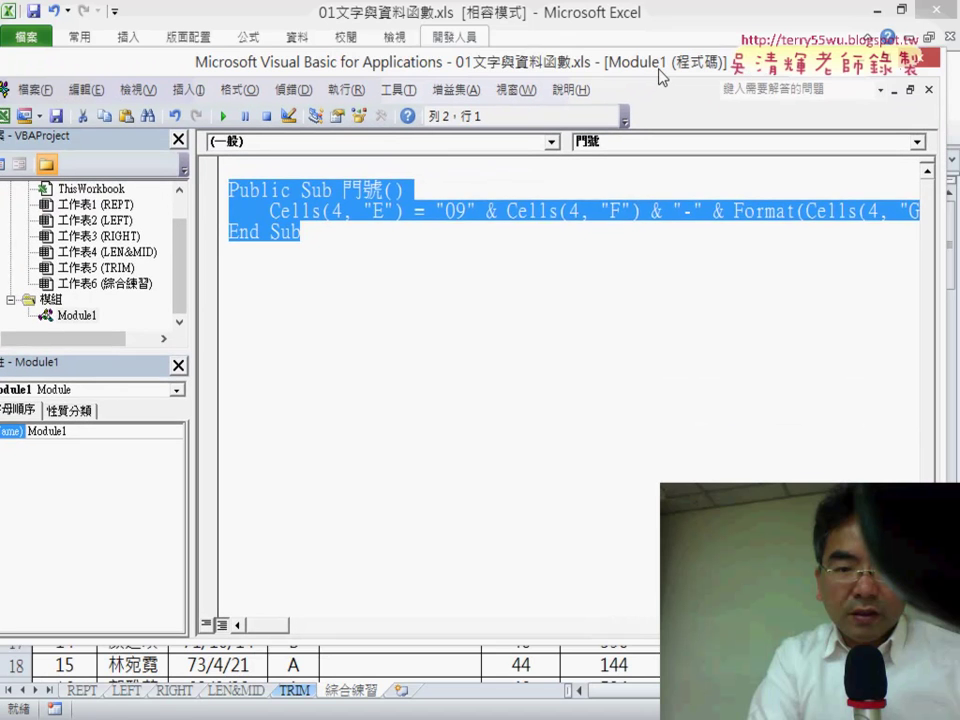
pyautogui.click(426, 189)
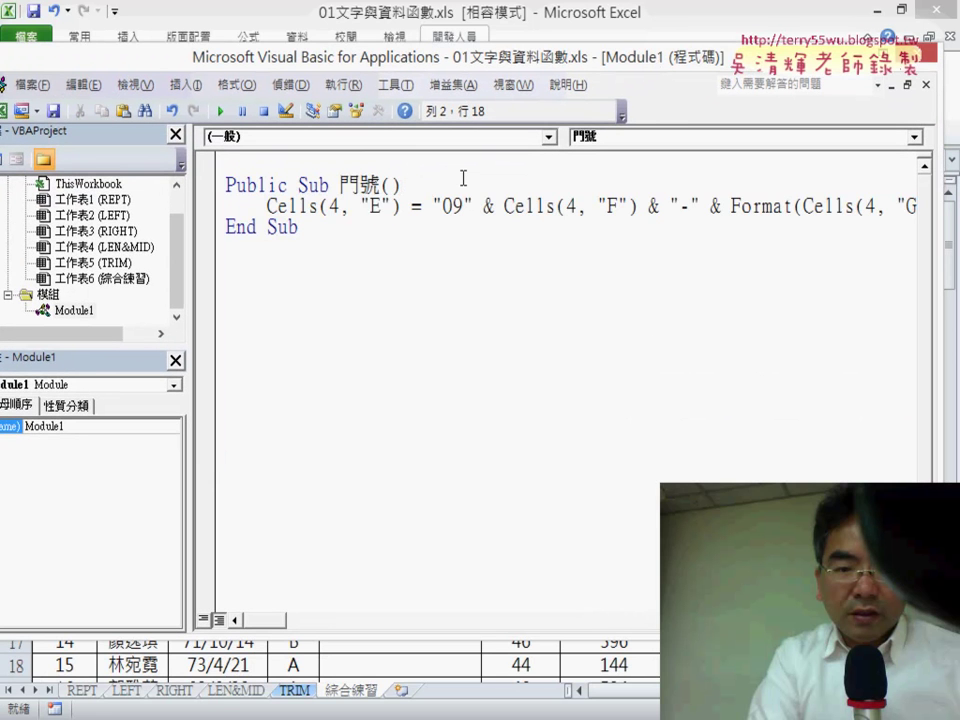
pyautogui.press('Return')
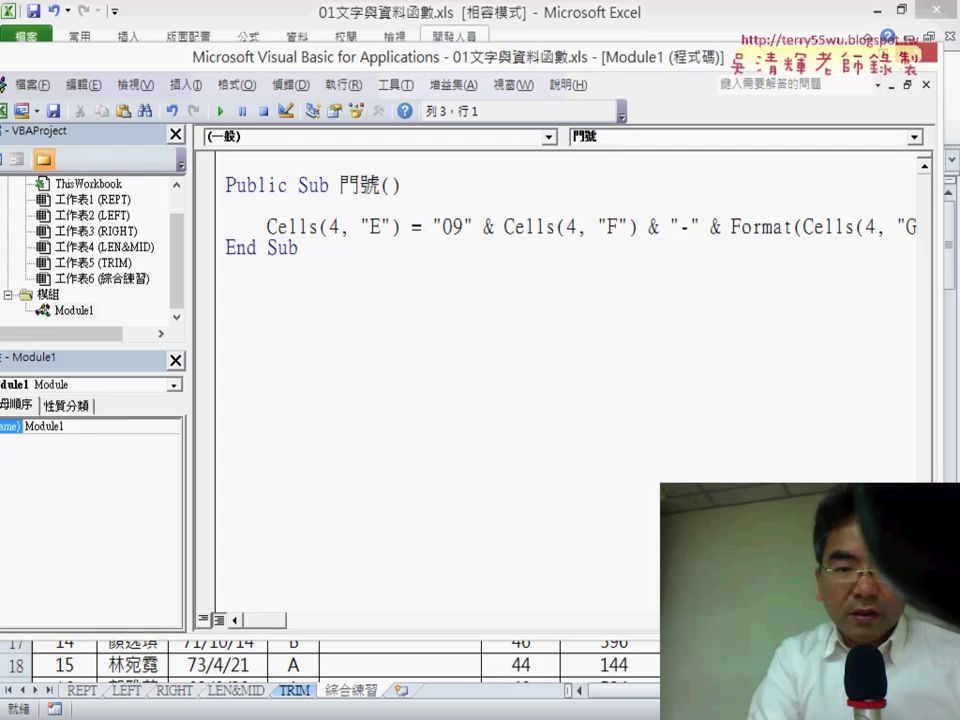
pyautogui.press('Tab')
pyautogui.write('for ')
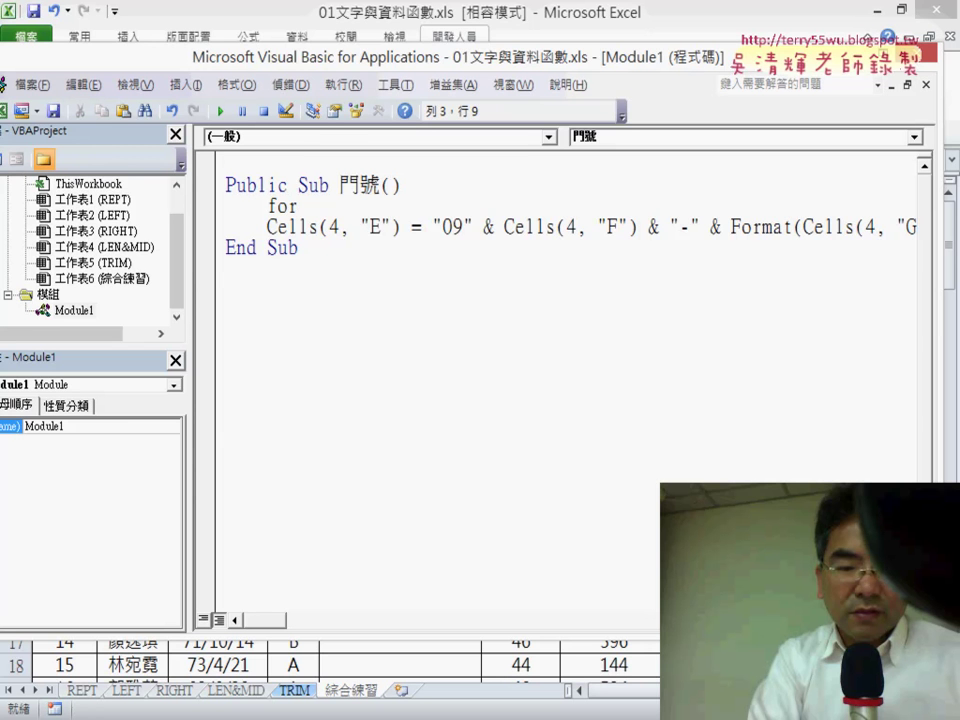
pyautogui.write('i')
pyautogui.write('=4 ')
pyautogui.write('to 1')
pyautogui.write('03')
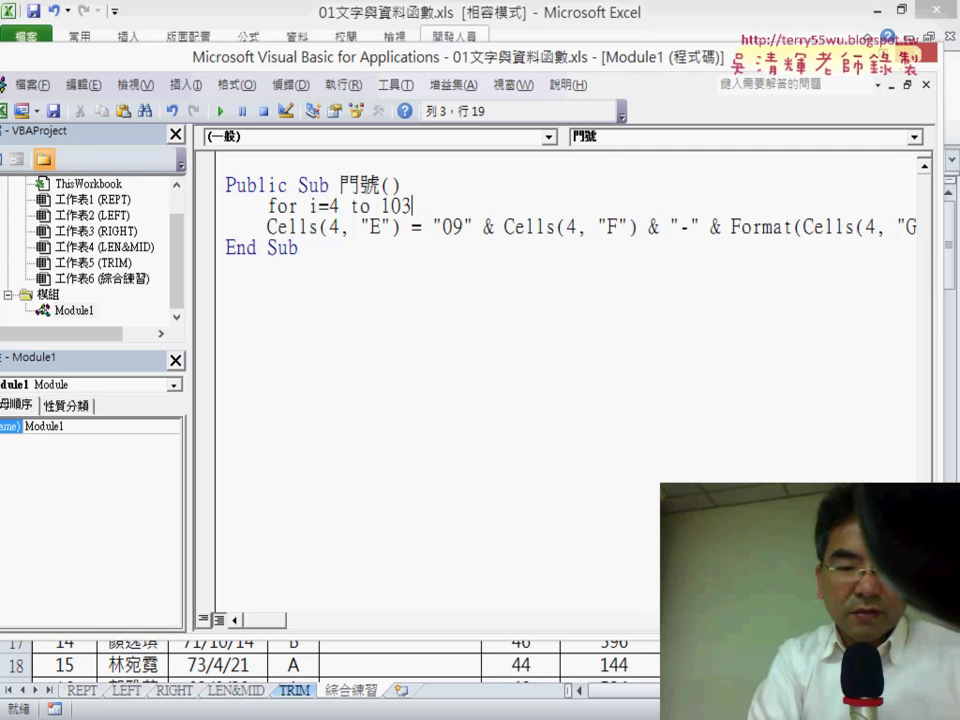
pyautogui.press('Return')
pyautogui.press('Return')
pyautogui.write('ne')
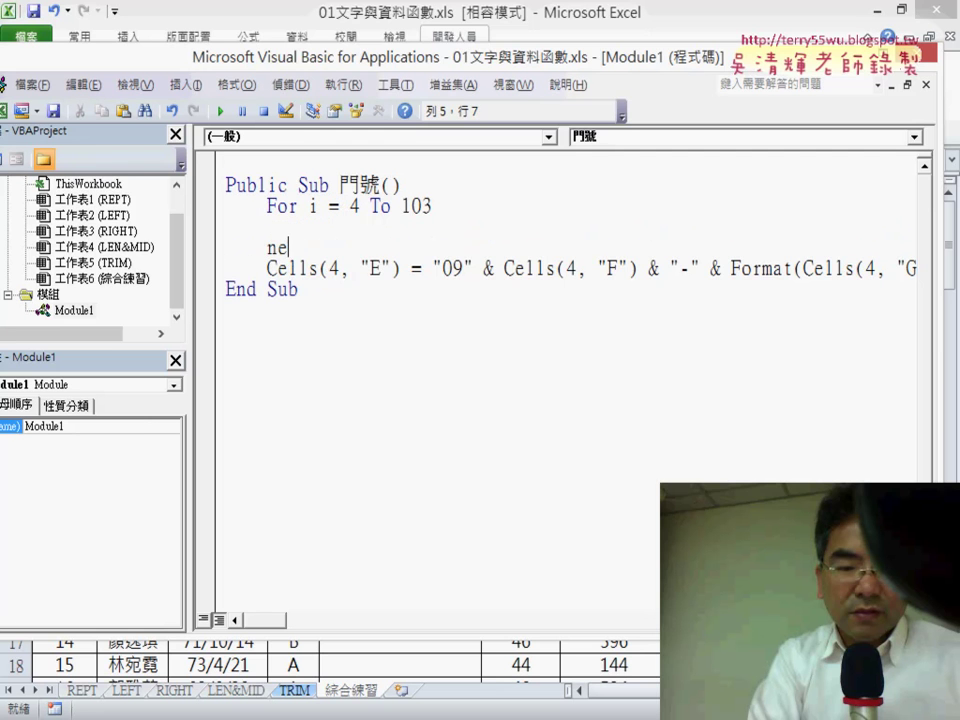
pyautogui.write('xt')
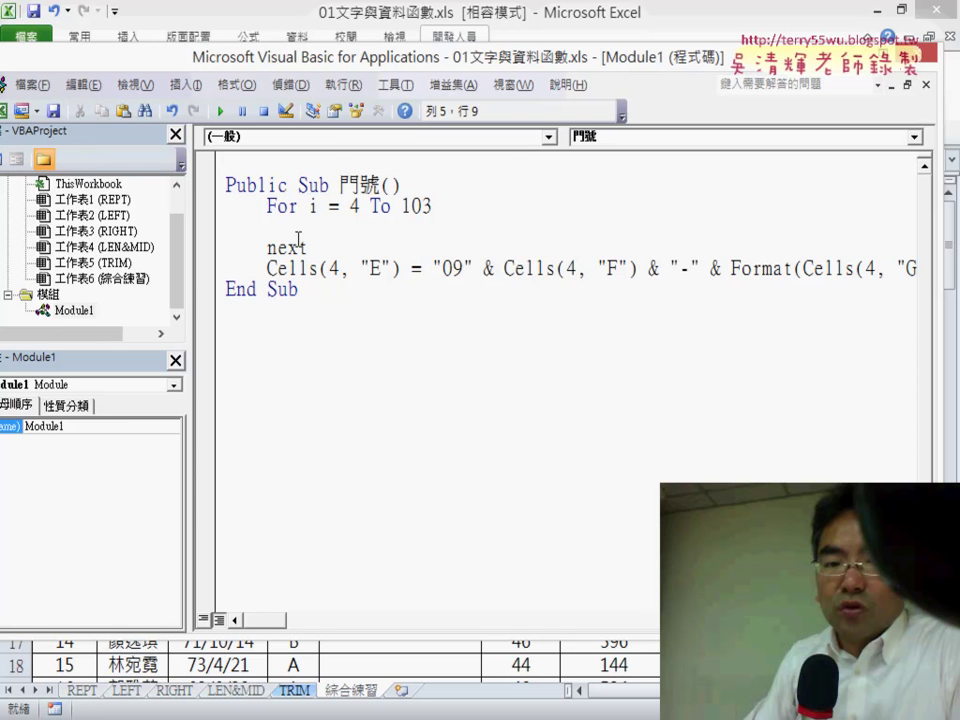
# Step: Move the Cells statement into the loop body, indent it, and delete the blank line
pyautogui.click(213, 270)
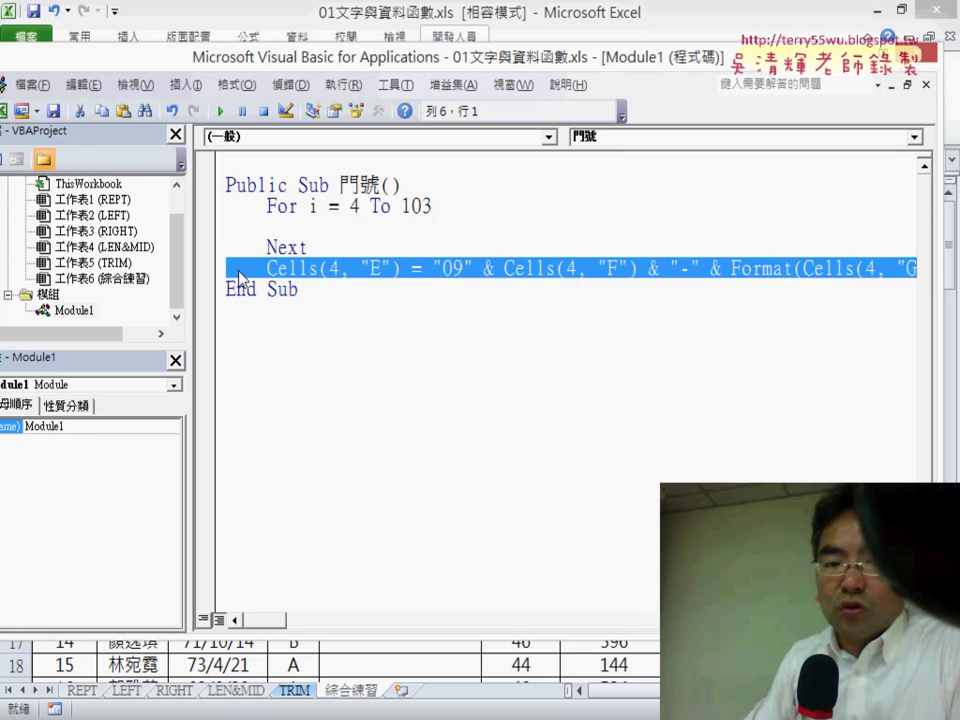
pyautogui.moveTo(213, 270); pyautogui.dragTo(226, 227)
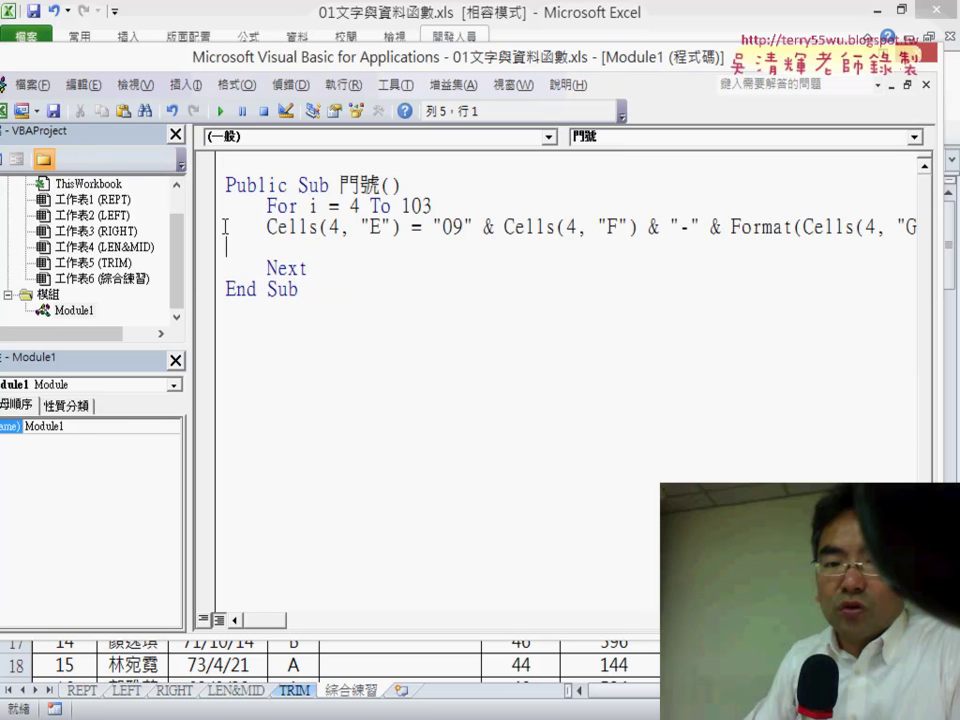
pyautogui.click(226, 227)
pyautogui.press('Tab')
pyautogui.moveTo(287, 248); pyautogui.dragTo(209, 258)
pyautogui.press('BackSpace')
pyautogui.press('BackSpace')
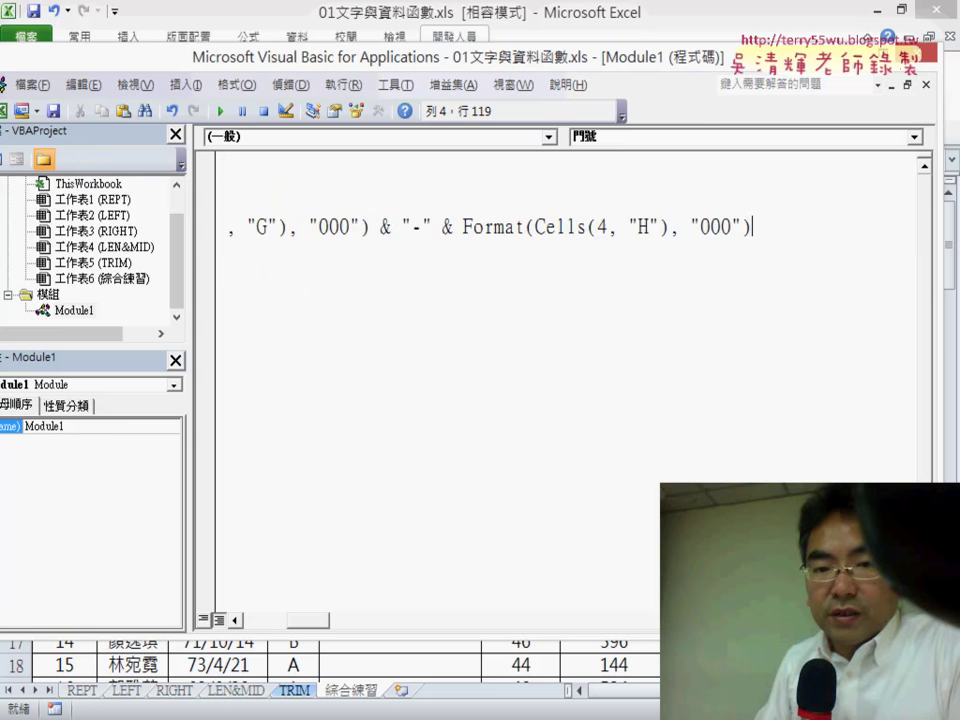
pyautogui.moveTo(310, 620); pyautogui.dragTo(257, 628)
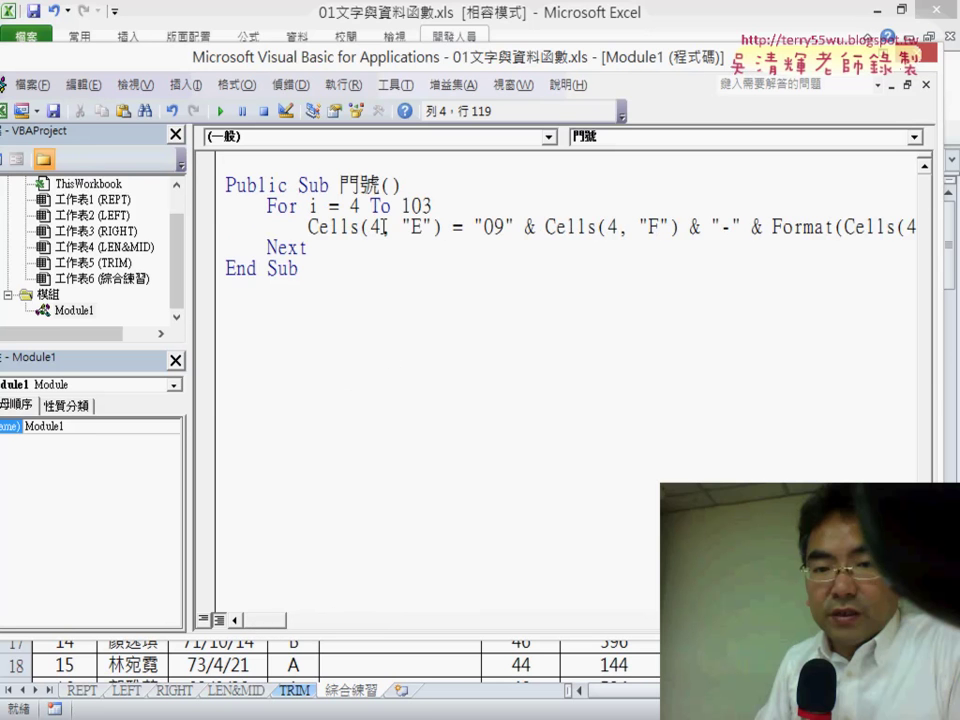
# Step: Replace row 4 with i in Cells(4, "E"), Cells(4, "F"), Cells(4, "G") and Cells(4, "H")
pyautogui.doubleClick(375, 227)
pyautogui.write('i')
pyautogui.doubleClick(613, 228)
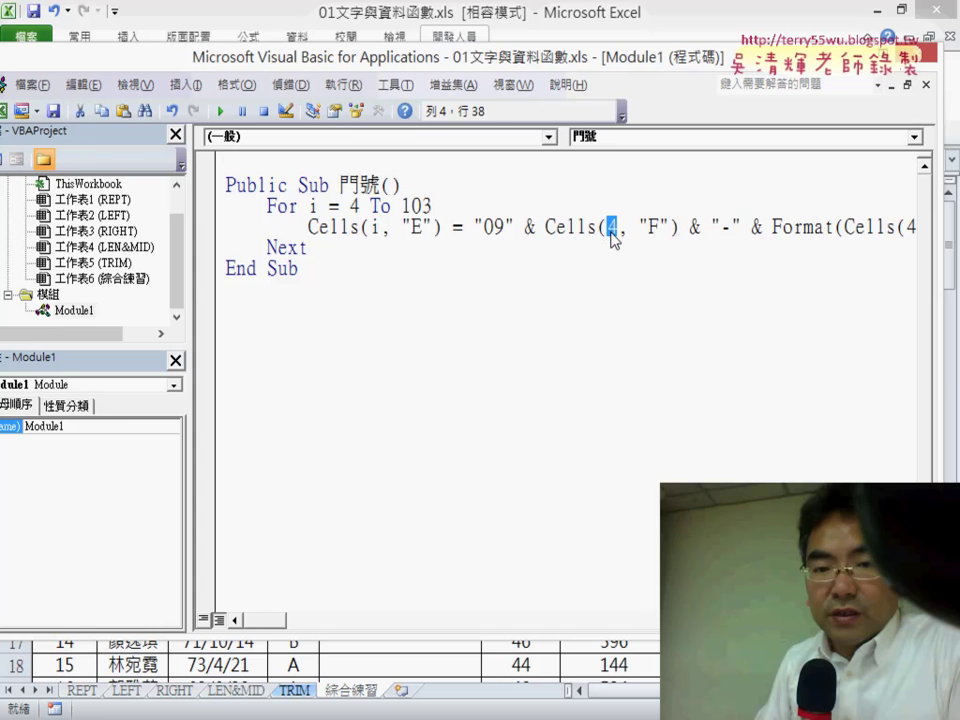
pyautogui.write('i')
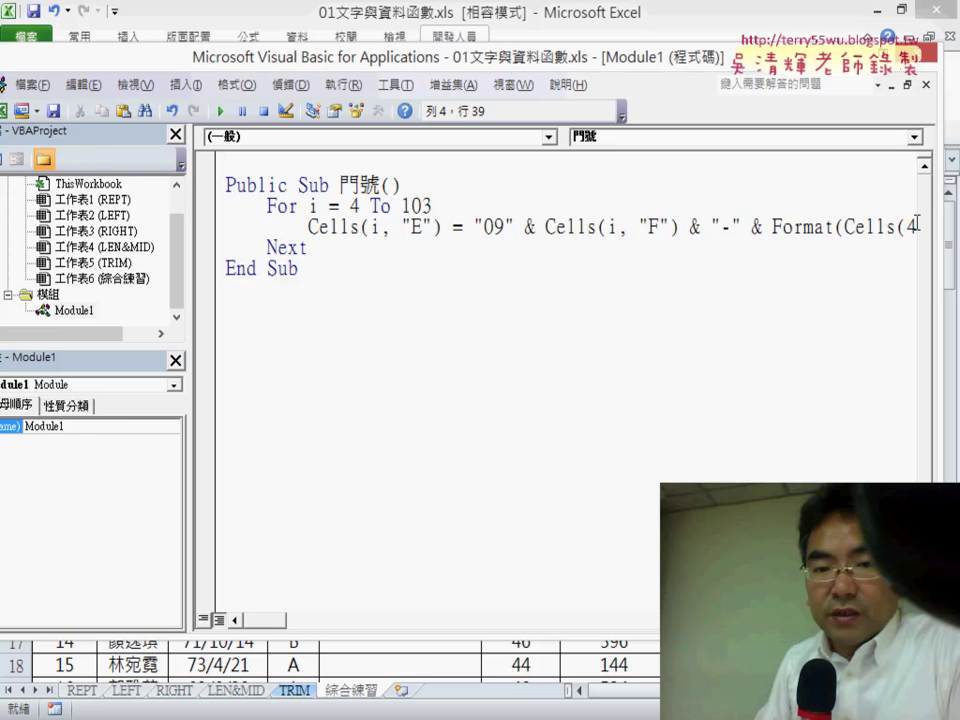
pyautogui.moveTo(915, 226); pyautogui.dragTo(918, 228)
pyautogui.click(782, 228)
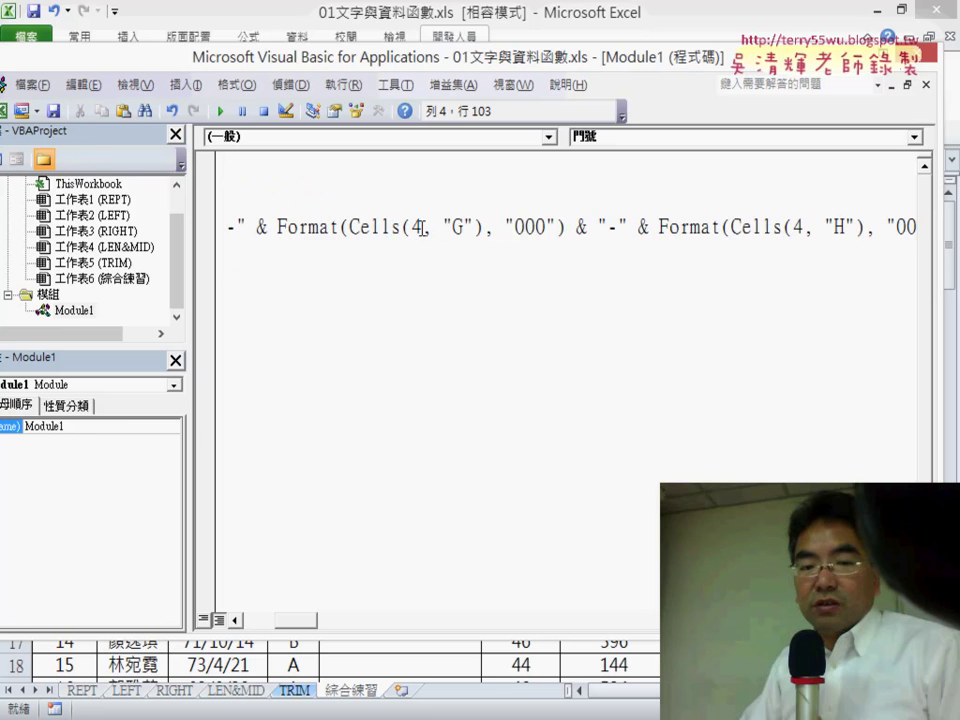
pyautogui.doubleClick(419, 229)
pyautogui.write('i')
pyautogui.doubleClick(797, 228)
pyautogui.write('i')
pyautogui.moveTo(188, 320); pyautogui.dragTo(170, 320)
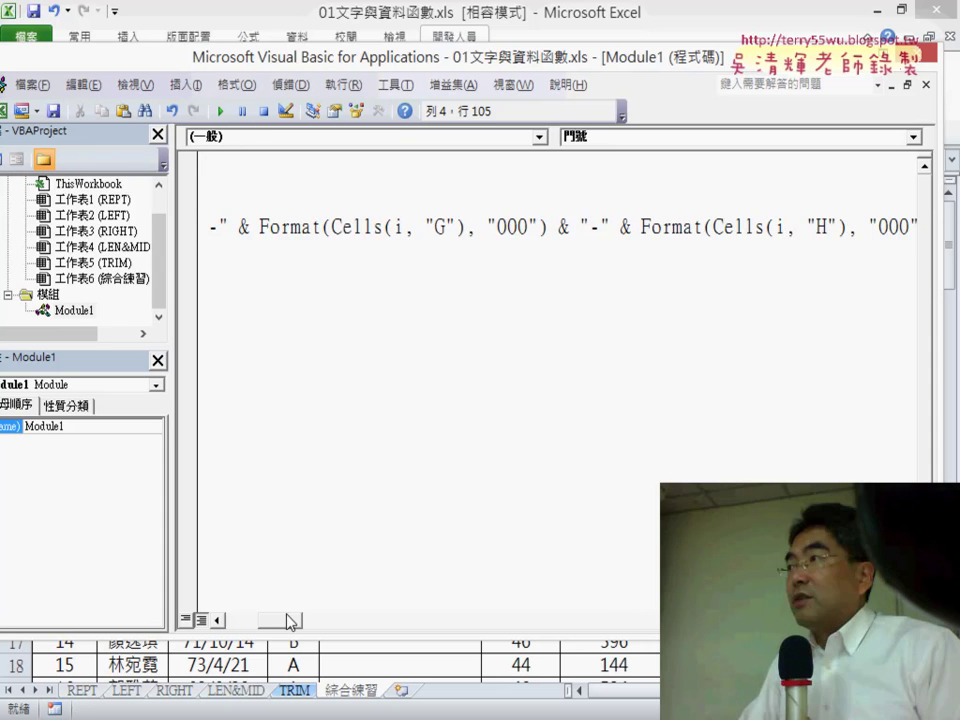
pyautogui.moveTo(280, 620); pyautogui.dragTo(245, 620)
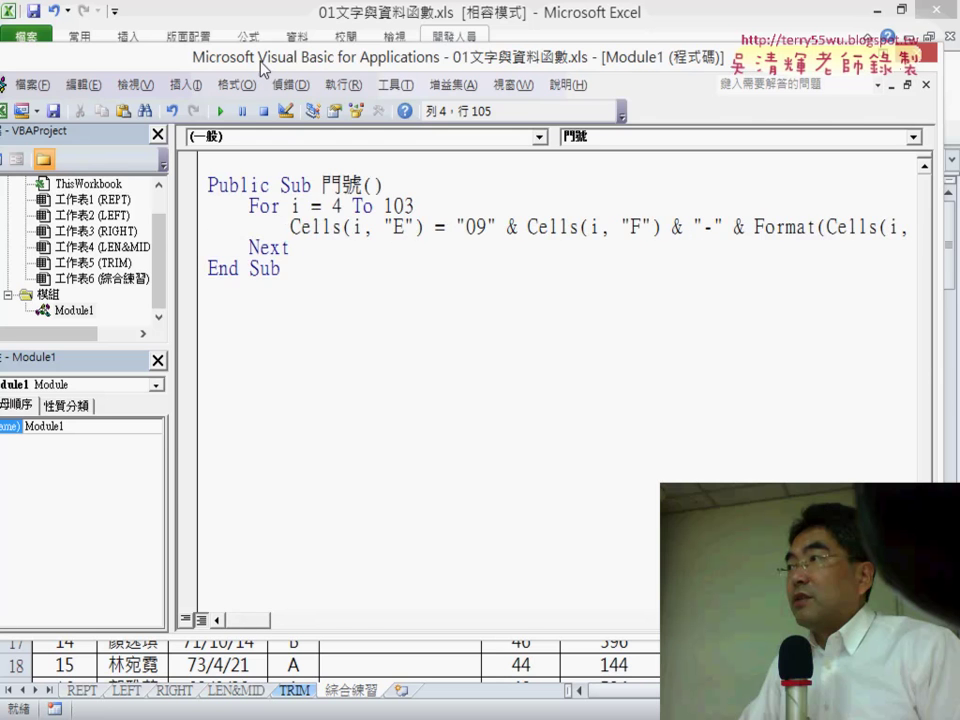
# Step: Run the looped 門號 macro to fill 手機 rows 4–103, then select the whole procedure
pyautogui.moveTo(265, 64); pyautogui.dragTo(755, 75)
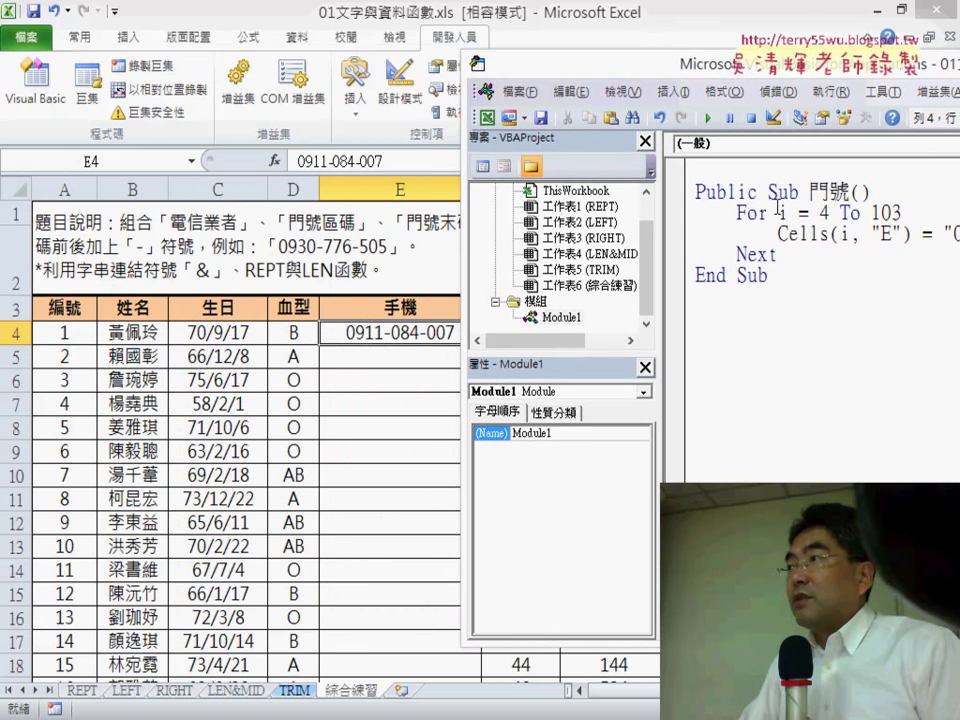
pyautogui.moveTo(663, 227); pyautogui.dragTo(588, 227)
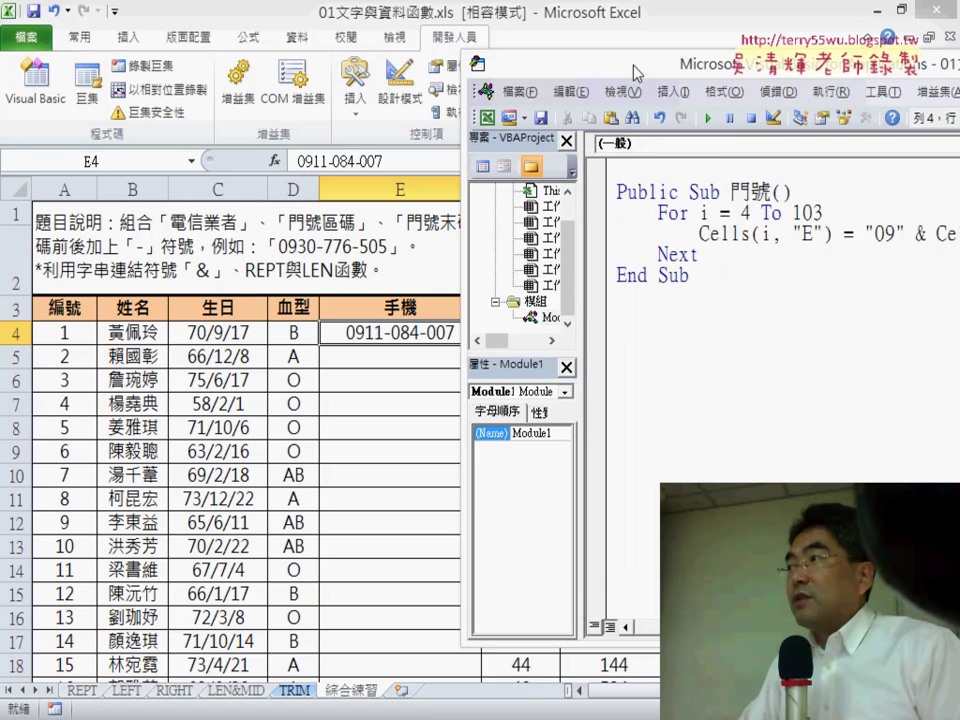
pyautogui.moveTo(636, 72); pyautogui.dragTo(648, 79)
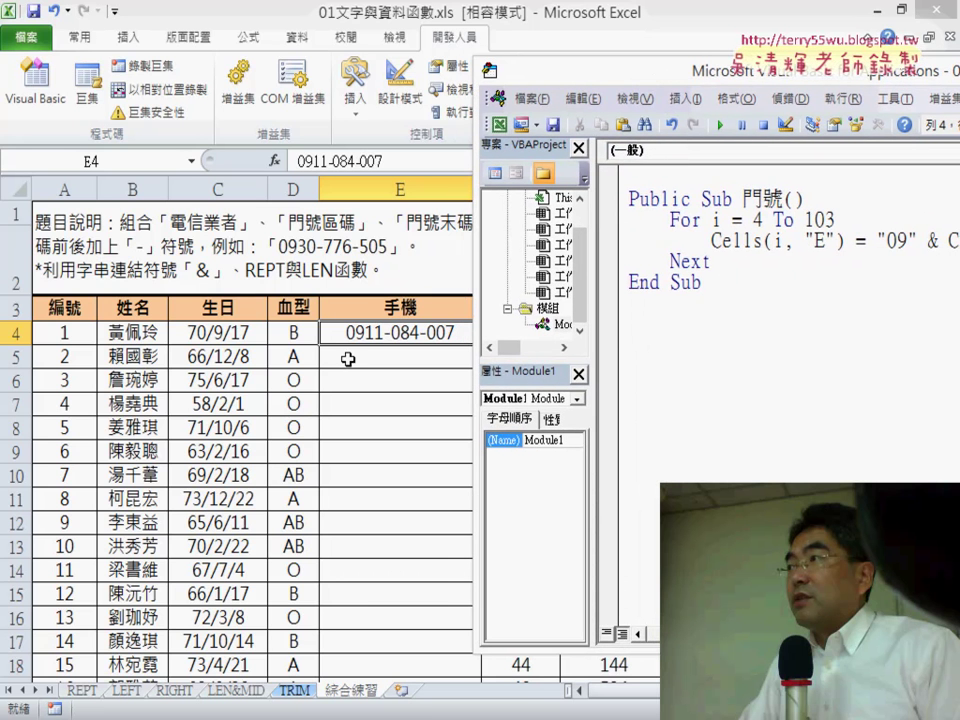
pyautogui.moveTo(708, 284); pyautogui.dragTo(657, 228)
pyautogui.click(720, 190)
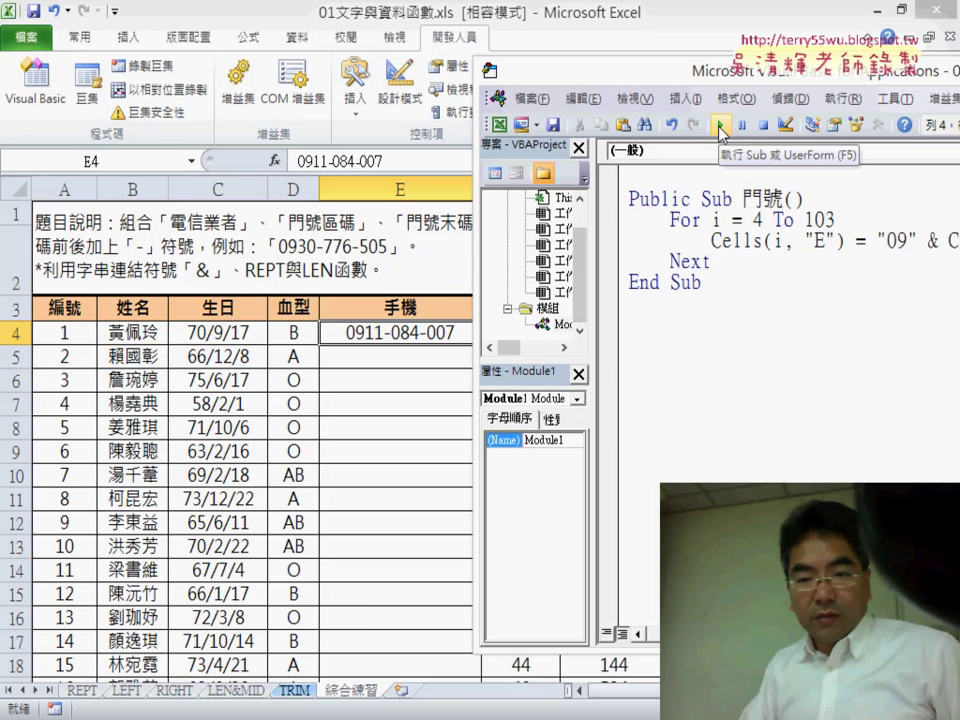
pyautogui.click(719, 127)
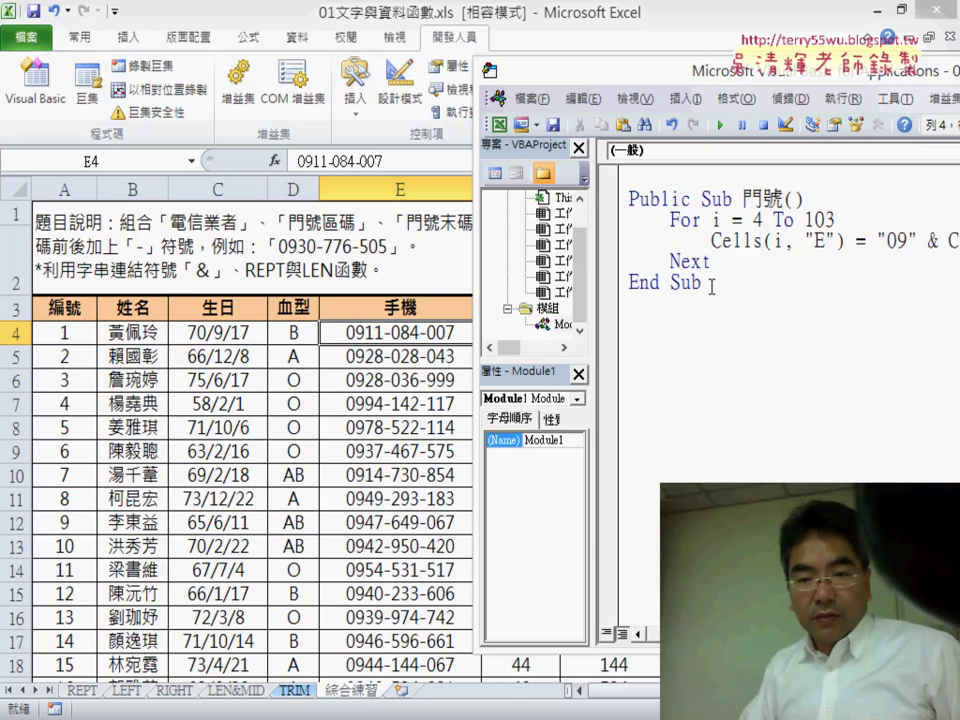
pyautogui.moveTo(711, 286); pyautogui.dragTo(628, 199)
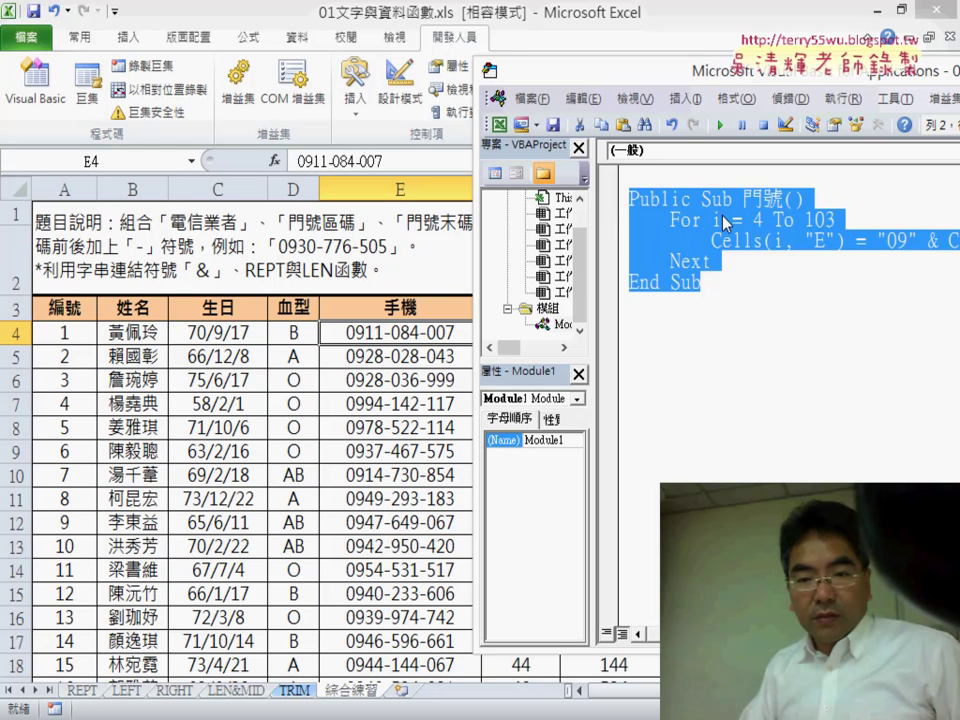
# Step: Paste a copy of the 門號 procedure below End Sub and rename it 清除
pyautogui.click(668, 322)
pyautogui.hotkey('ctrl', 'v')
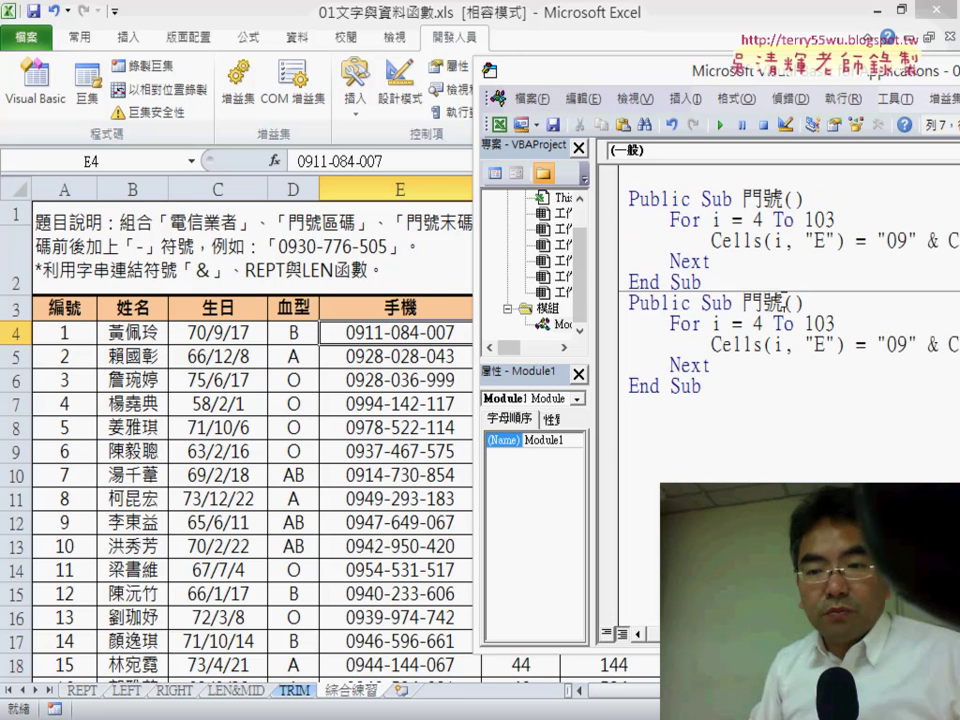
pyautogui.moveTo(785, 300); pyautogui.dragTo(745, 305)
pyautogui.write('7')
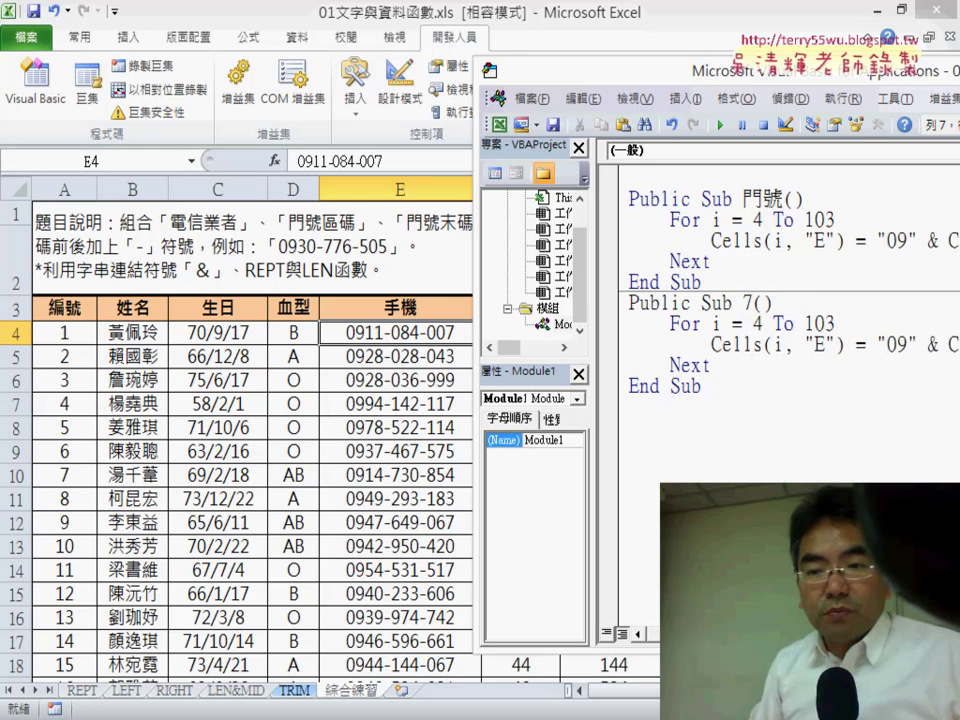
pyautogui.press('BackSpace')
pyautogui.write('ㄎㄧ')
pyautogui.write('ㄥ3')
pyautogui.write('ㄔㄨ6')
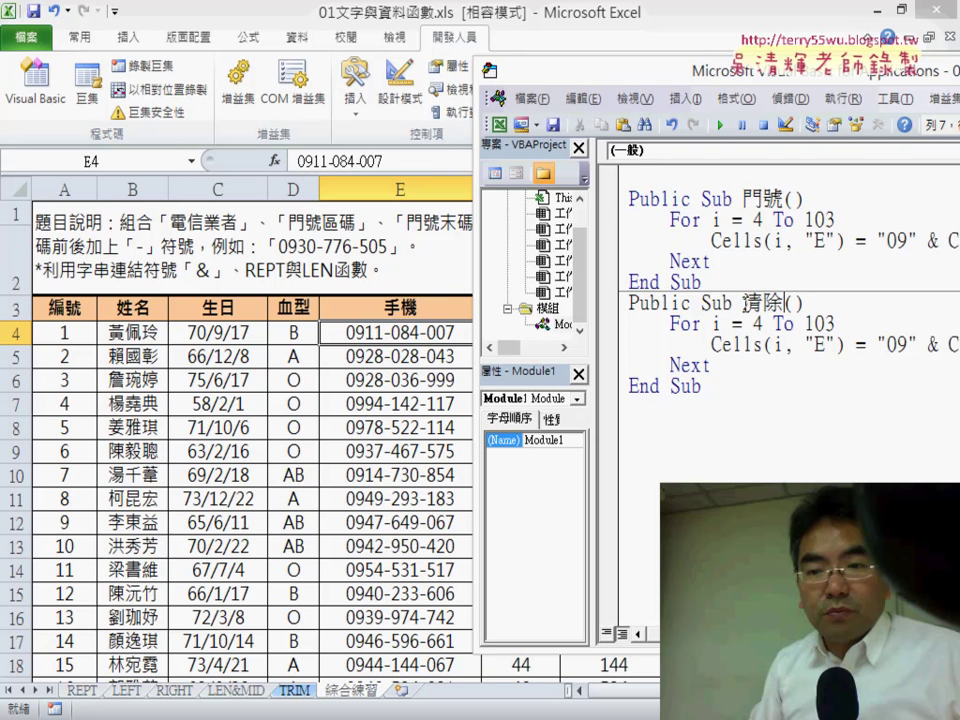
pyautogui.press('Return')
# Step: Change the 清除 Cells line to assign an empty string "" to column E
pyautogui.moveTo(680, 76); pyautogui.dragTo(128, 119)
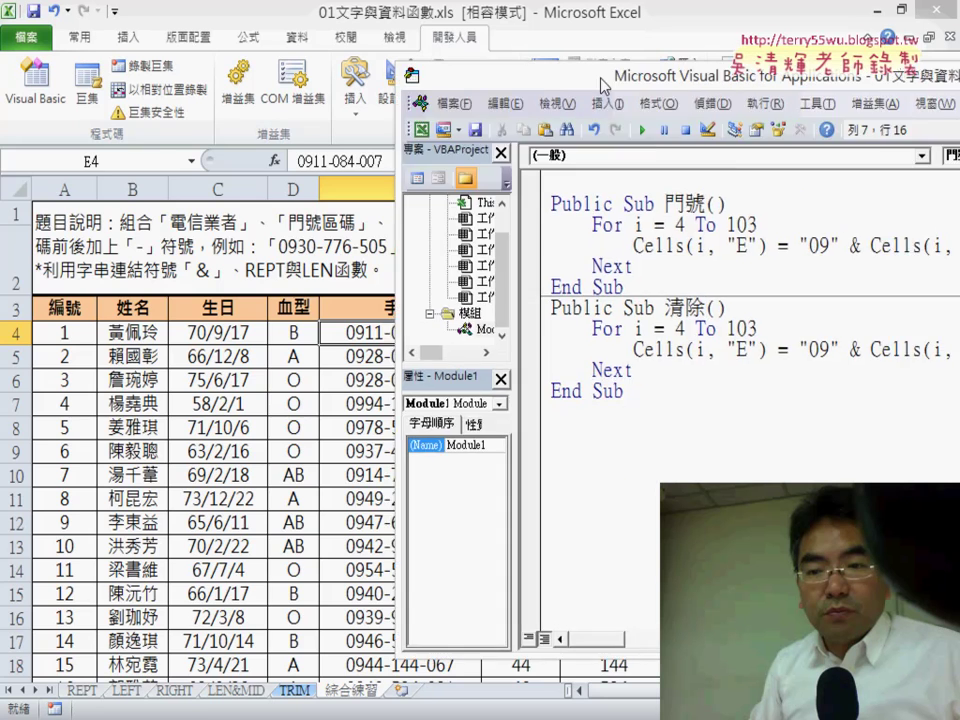
pyautogui.moveTo(324, 386)
pyautogui.mouseDown()
pyautogui.moveTo(892, 372)
pyautogui.moveTo(908, 383)
pyautogui.mouseUp()
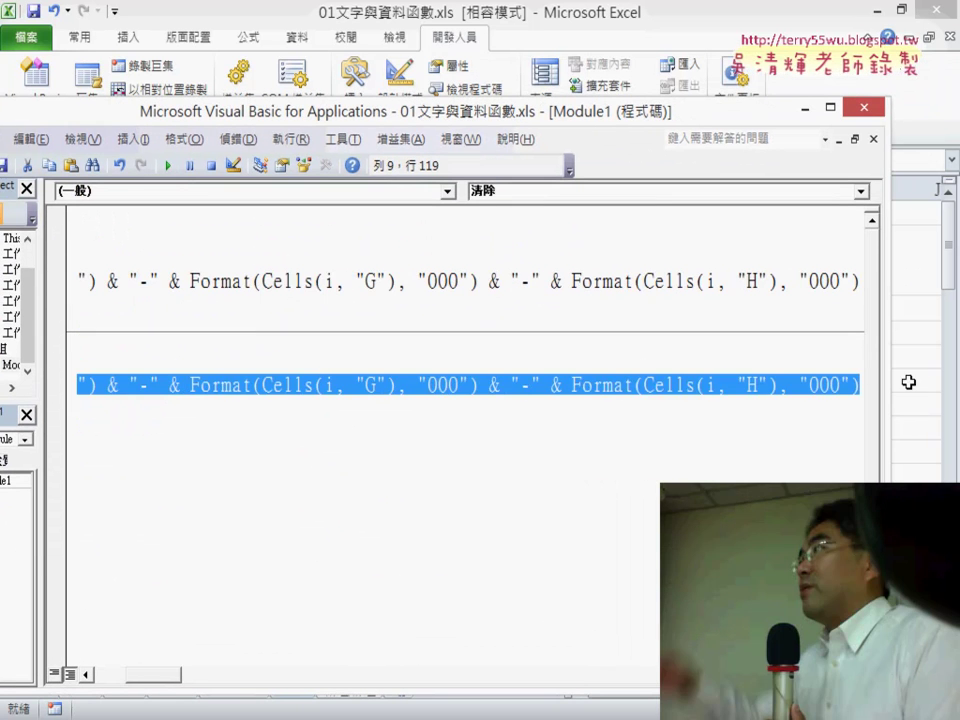
pyautogui.press('Delete')
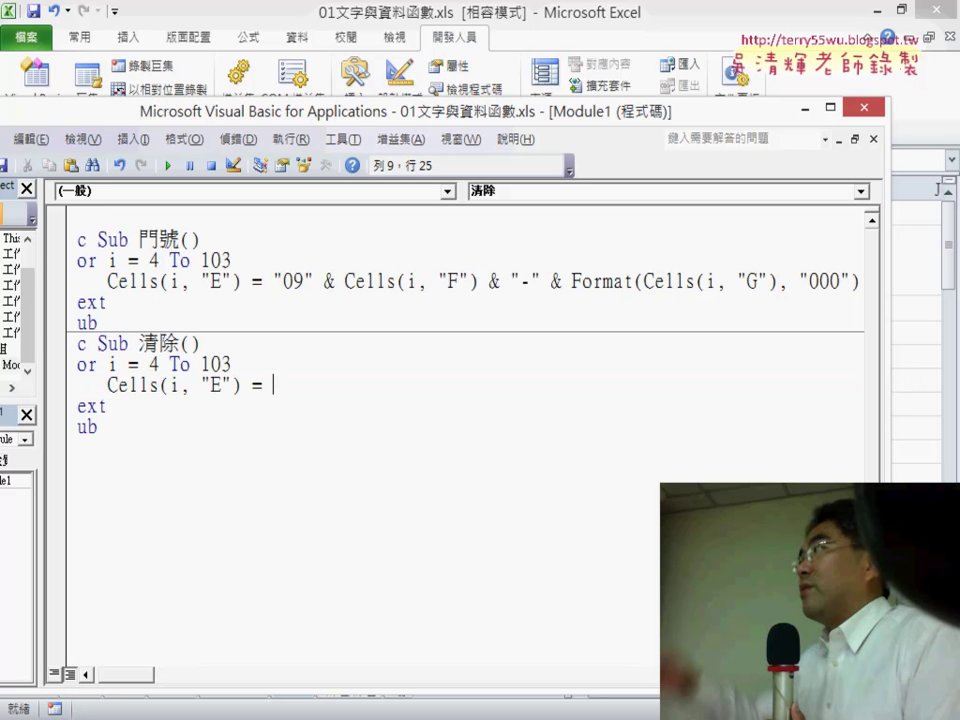
pyautogui.write('""')
pyautogui.moveTo(296, 385); pyautogui.dragTo(272, 385)
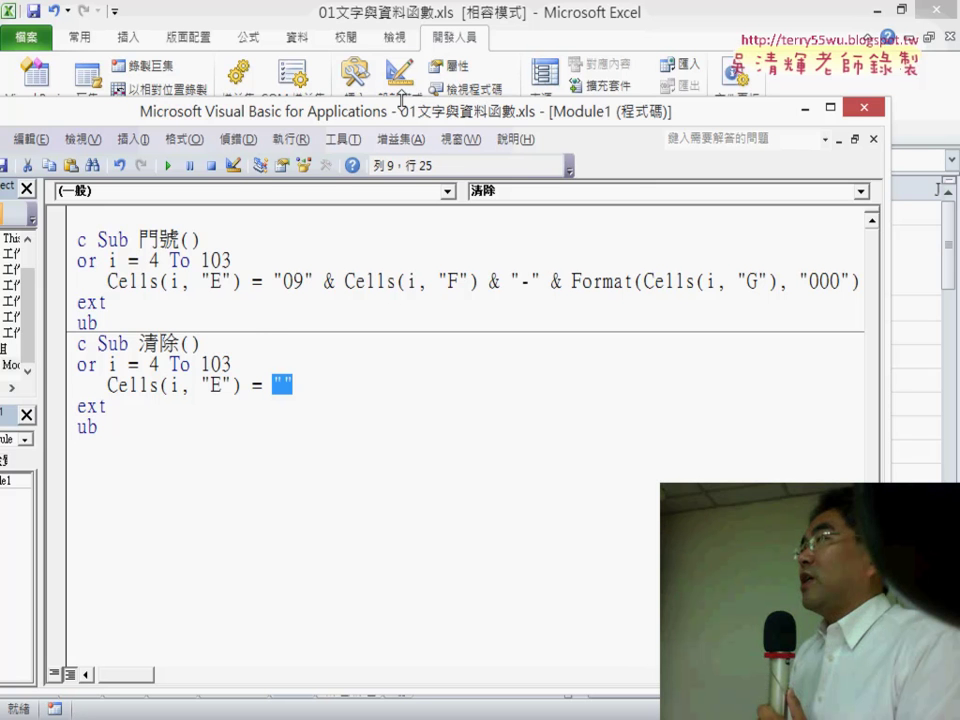
pyautogui.moveTo(410, 117); pyautogui.dragTo(959, 60)
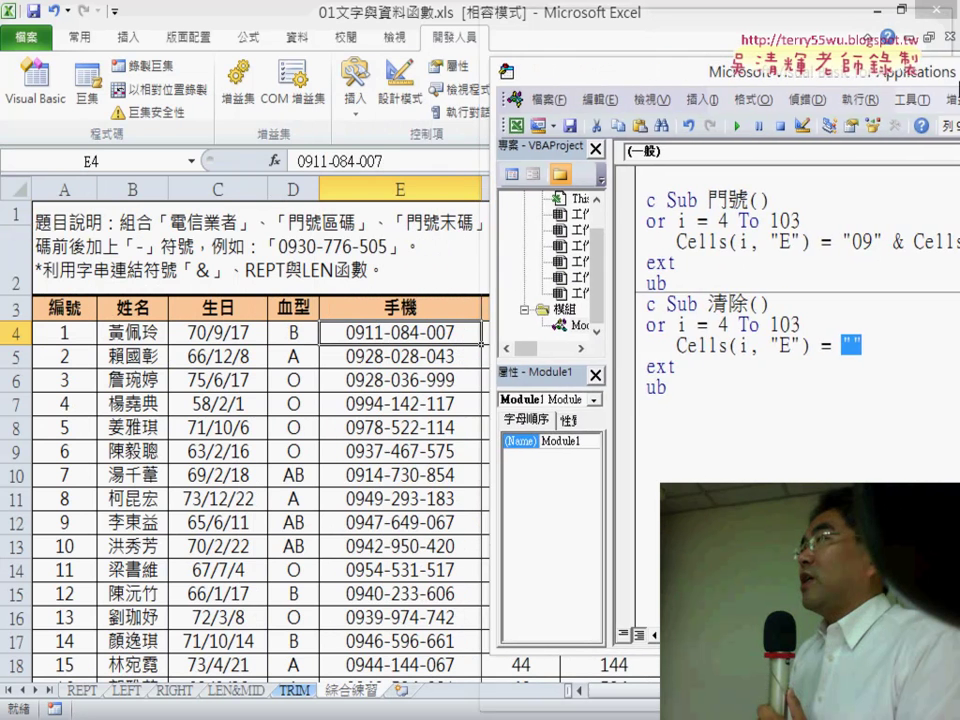
# Step: Run the 清除 macro to empty the 手機 column from E4 downward
pyautogui.doubleClick(718, 165)
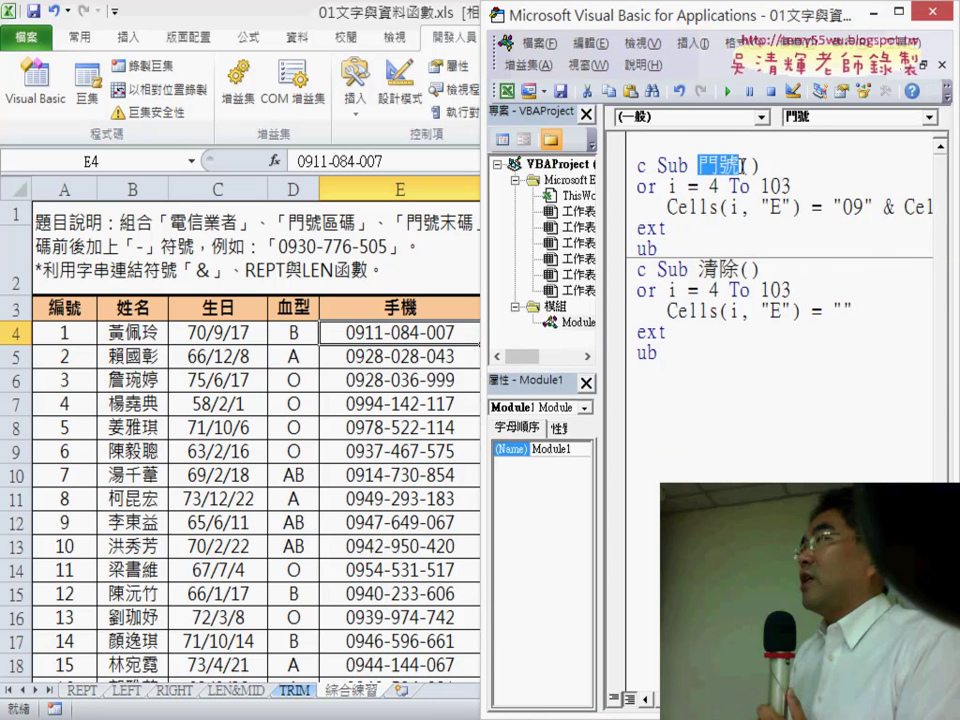
pyautogui.doubleClick(843, 311)
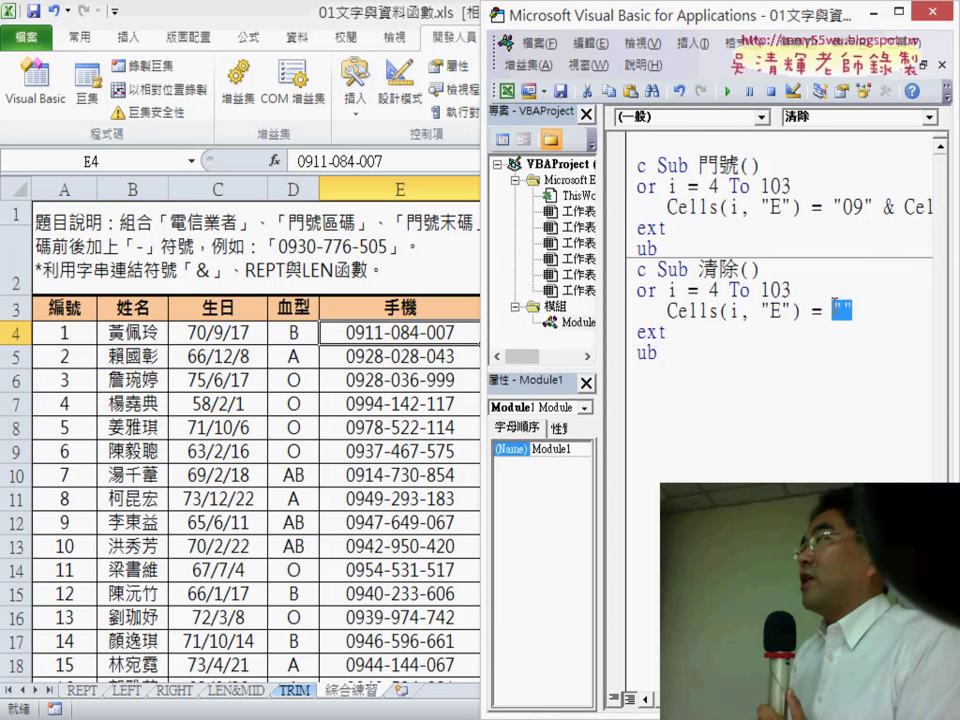
pyautogui.click(692, 364)
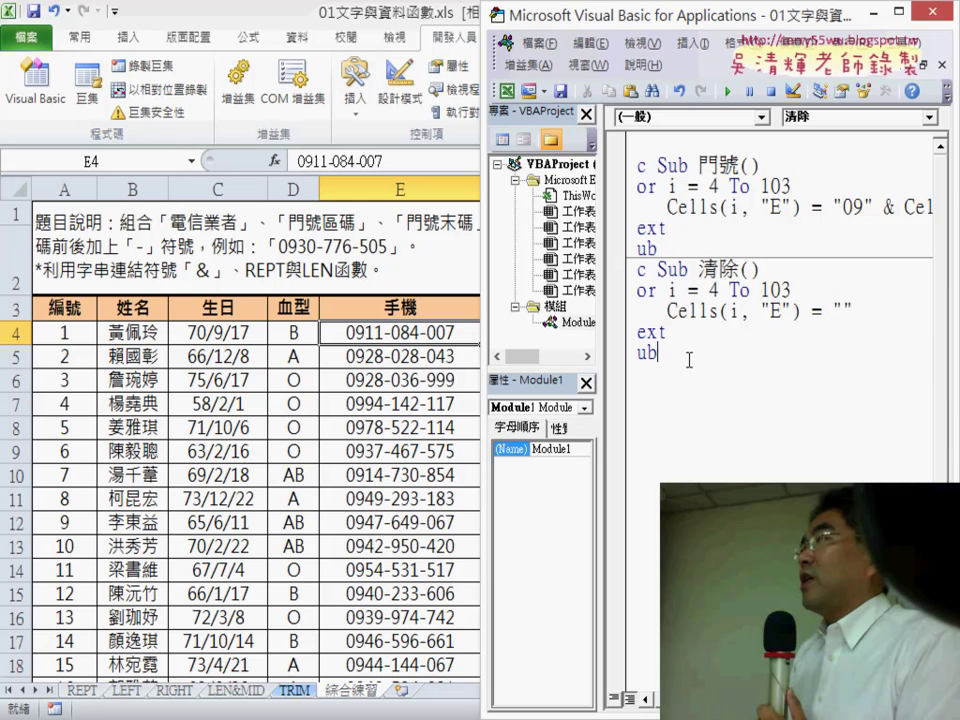
pyautogui.click(731, 92)
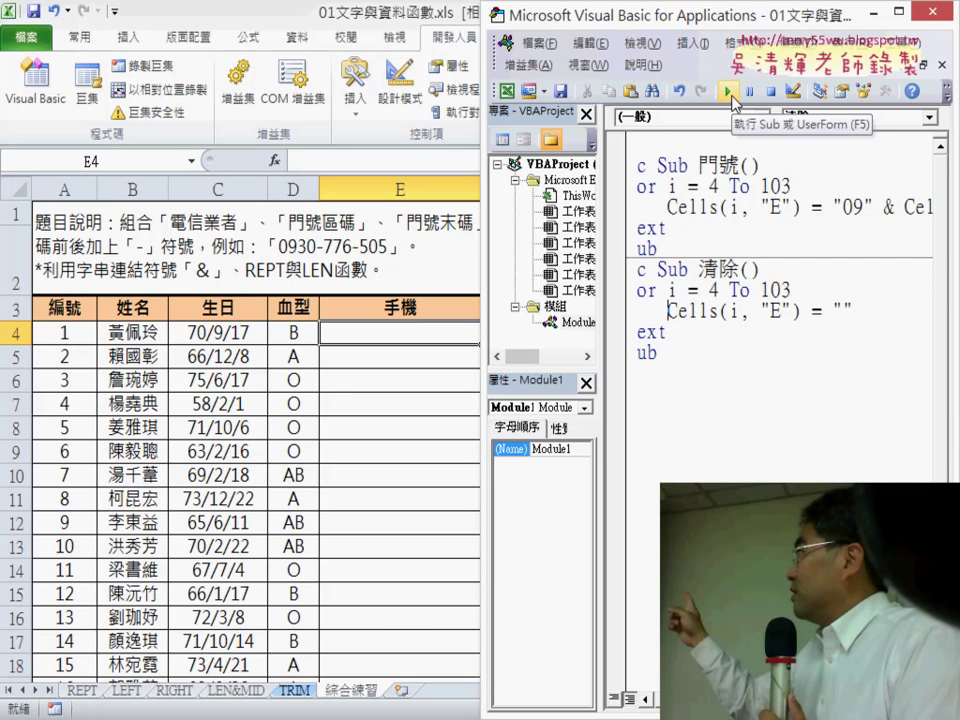
pyautogui.click(733, 100)
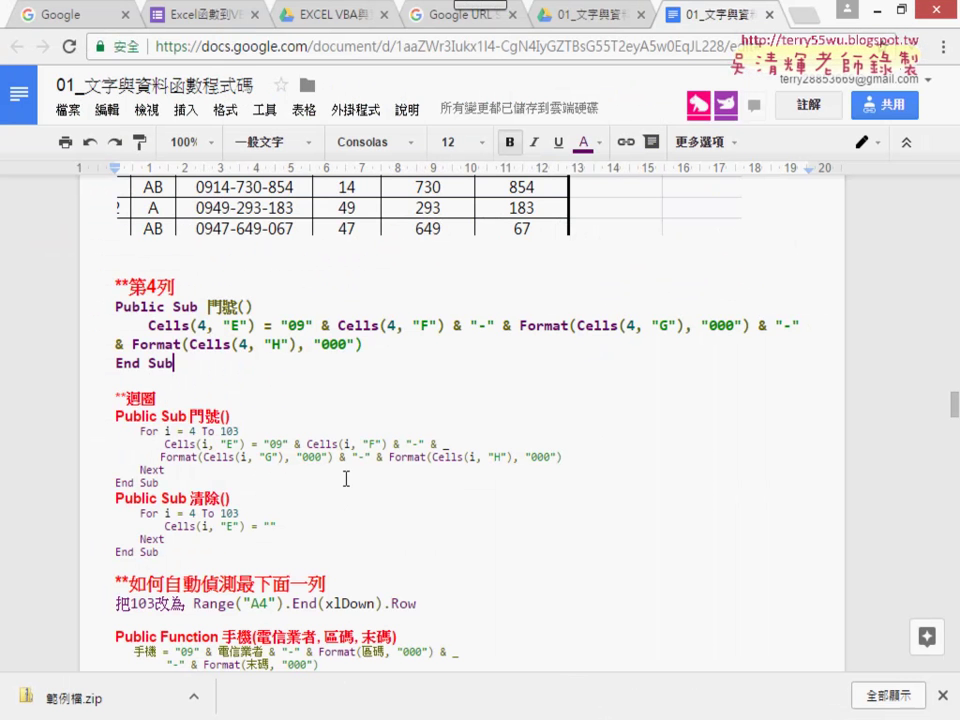
# Step: Scroll the Google Docs notes down to the looped 門號 and 清除 code
pyautogui.scroll(-1, 345, 476)
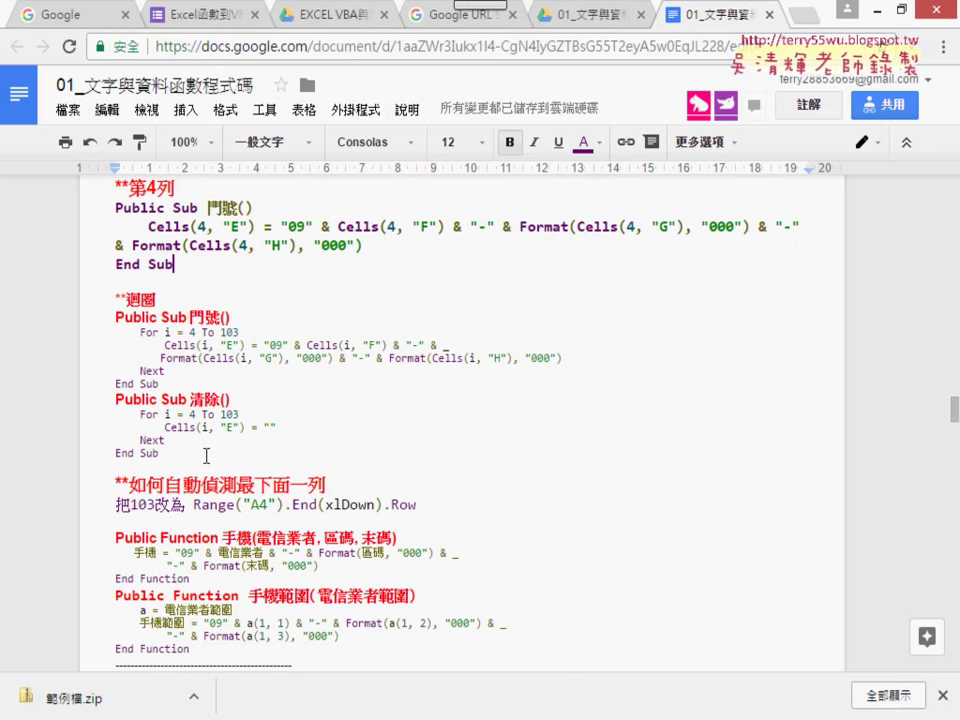